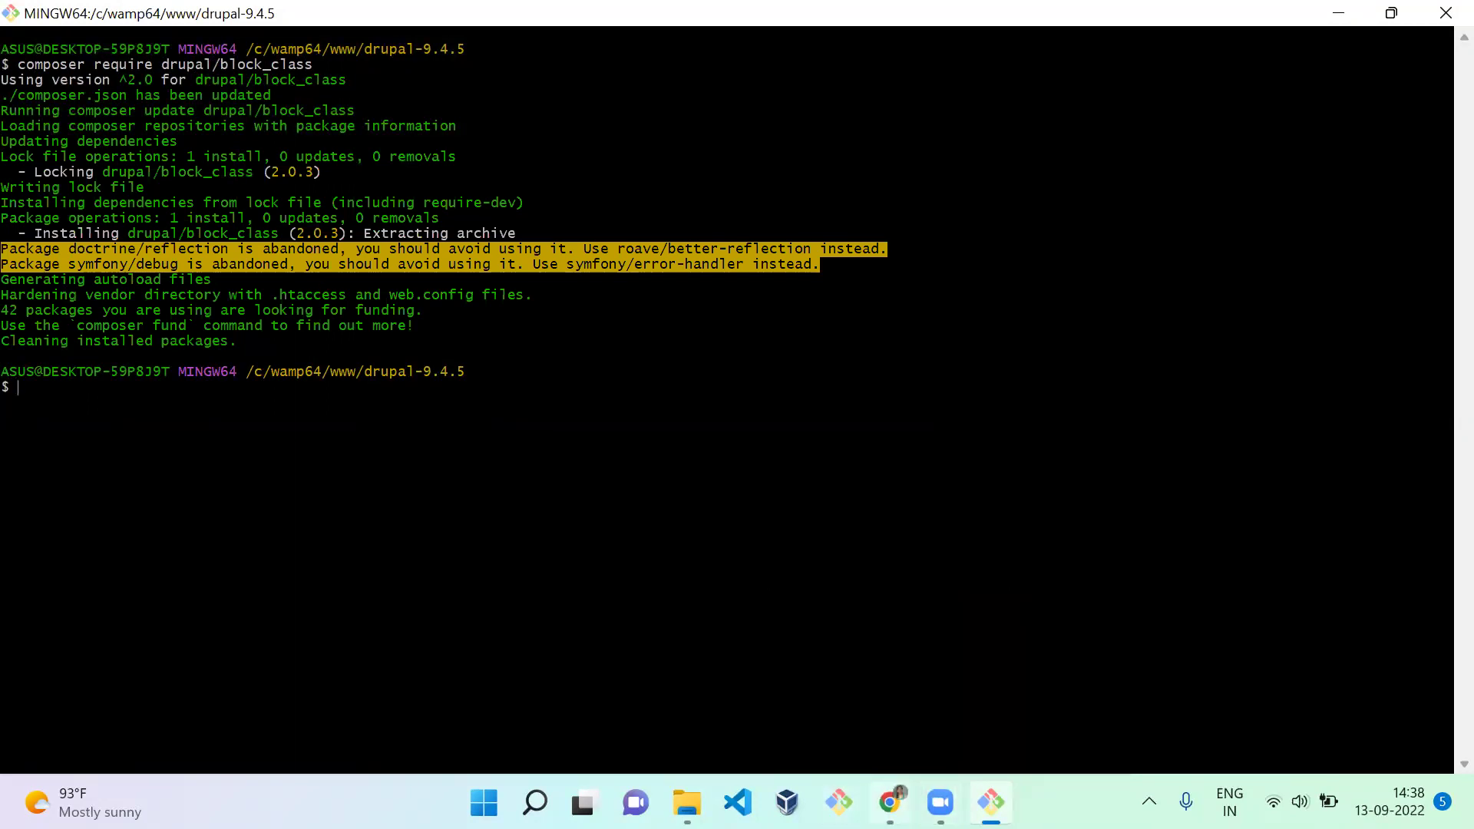
Step: Switch to the Drupal site in the browser, open its Extend page and filter the modules by "block_class"
left_click(215, 10)
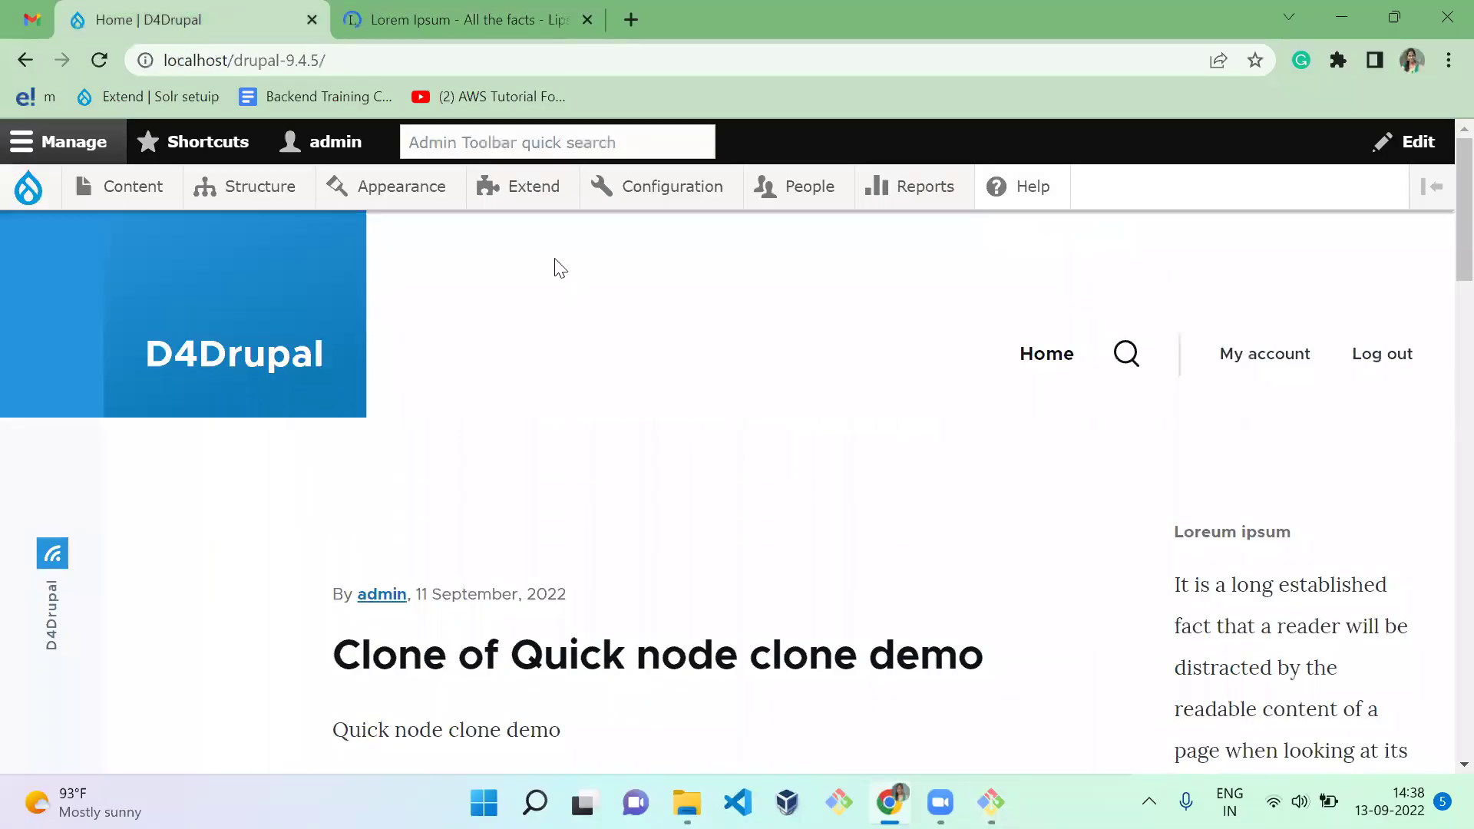
left_click(510, 201)
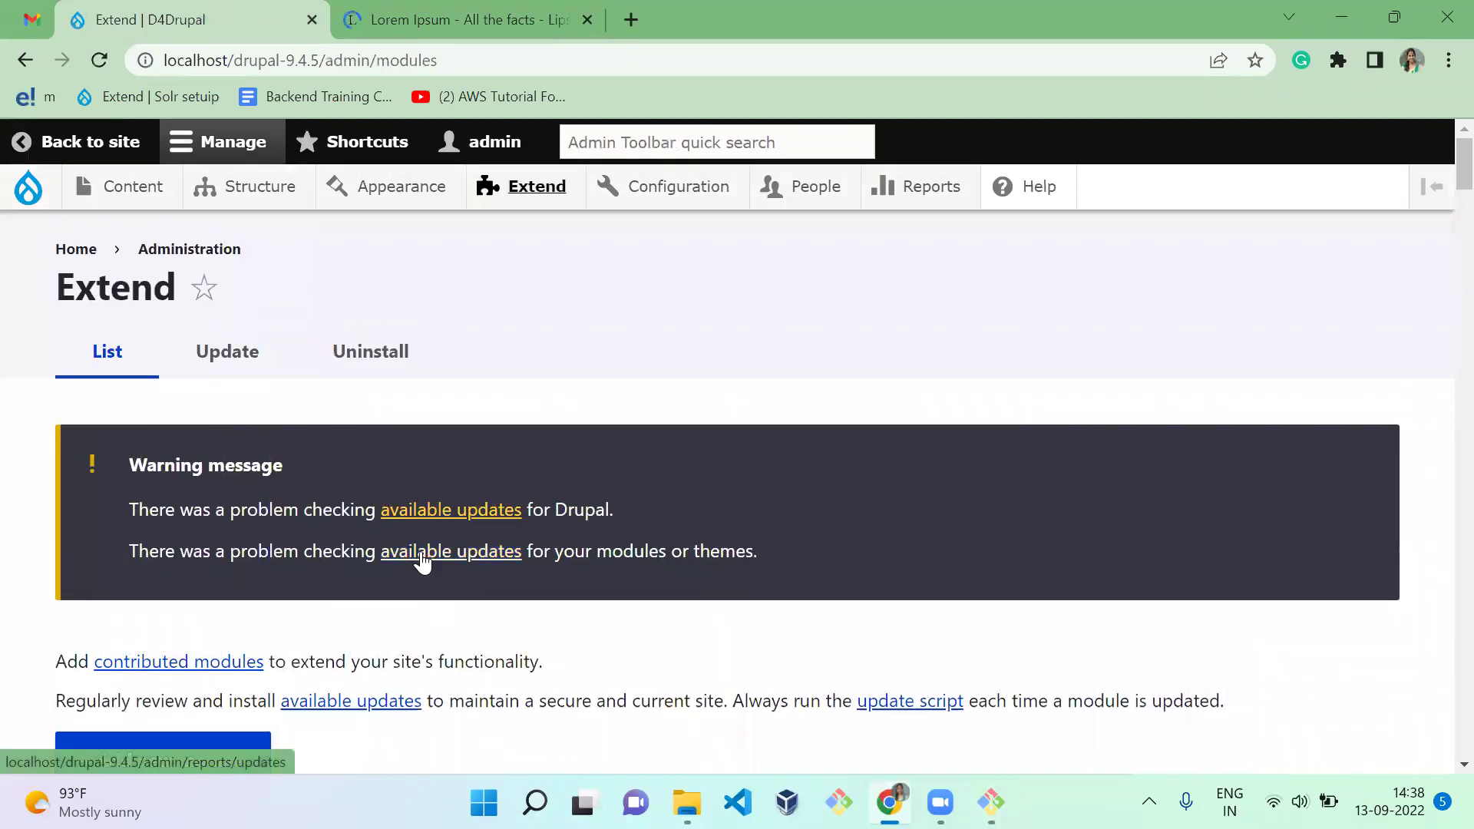
scroll(422, 560, "down", 4)
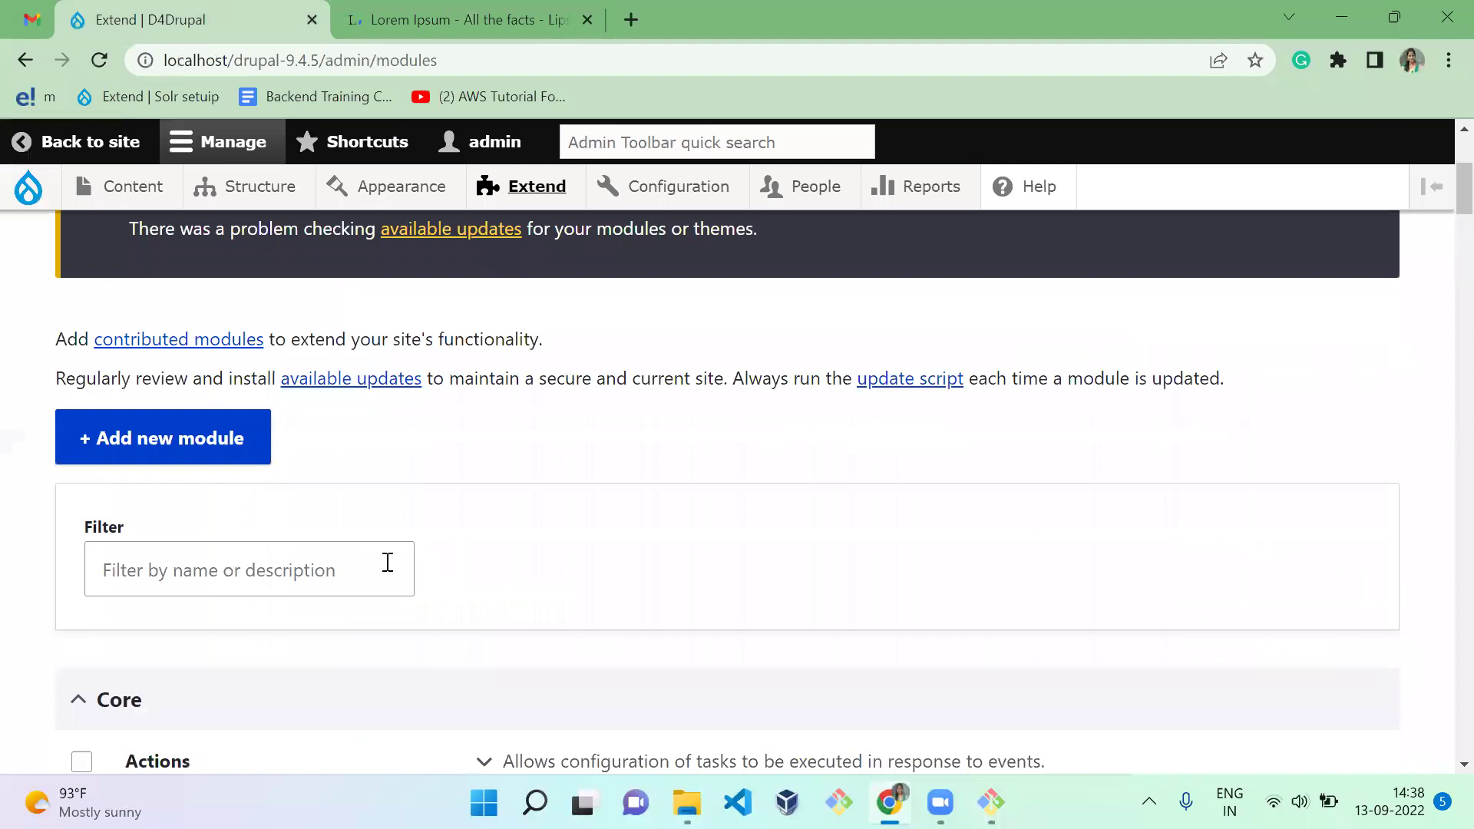
left_click(329, 568)
type("block")
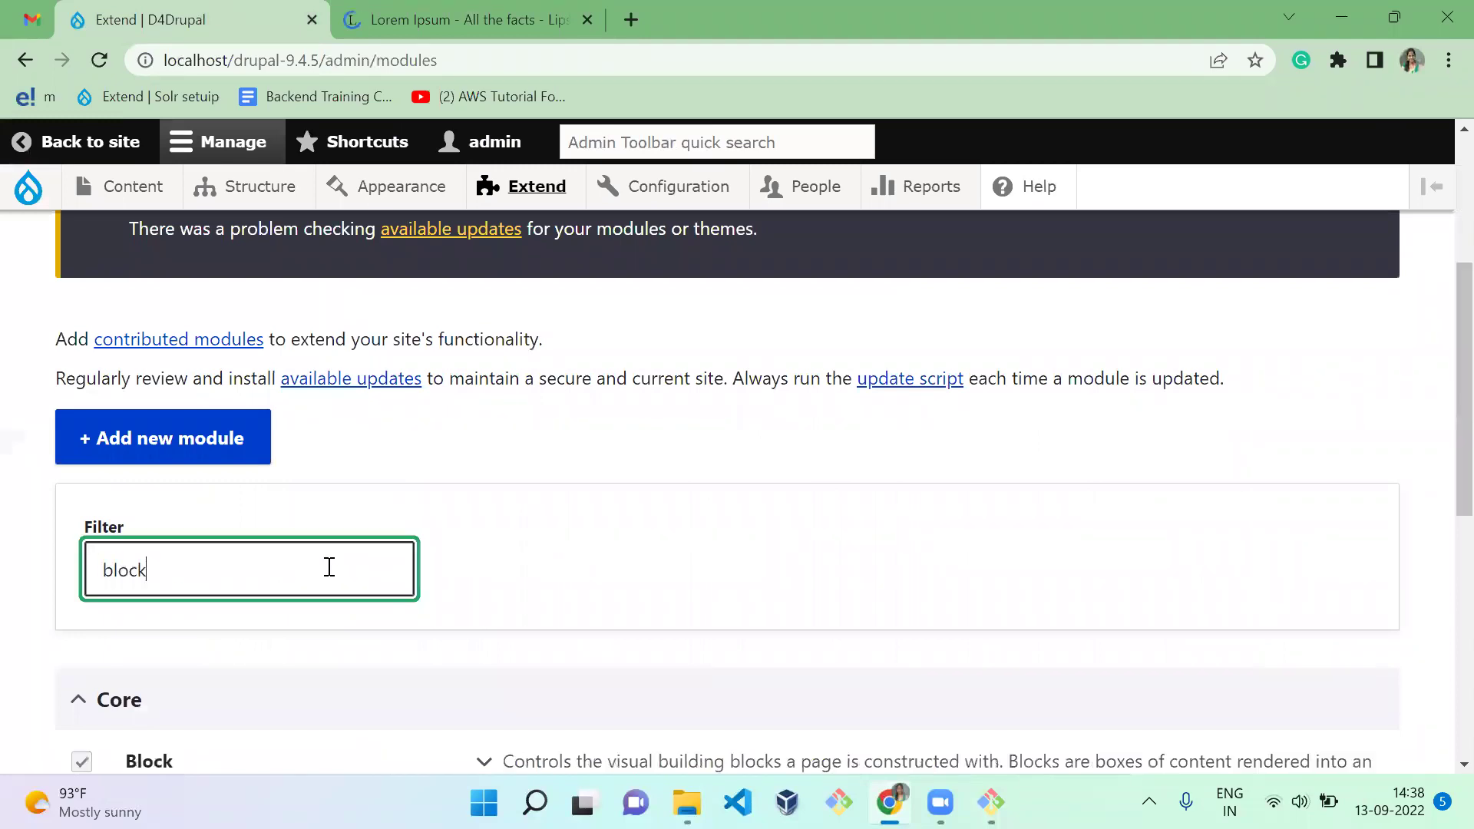
type("_class")
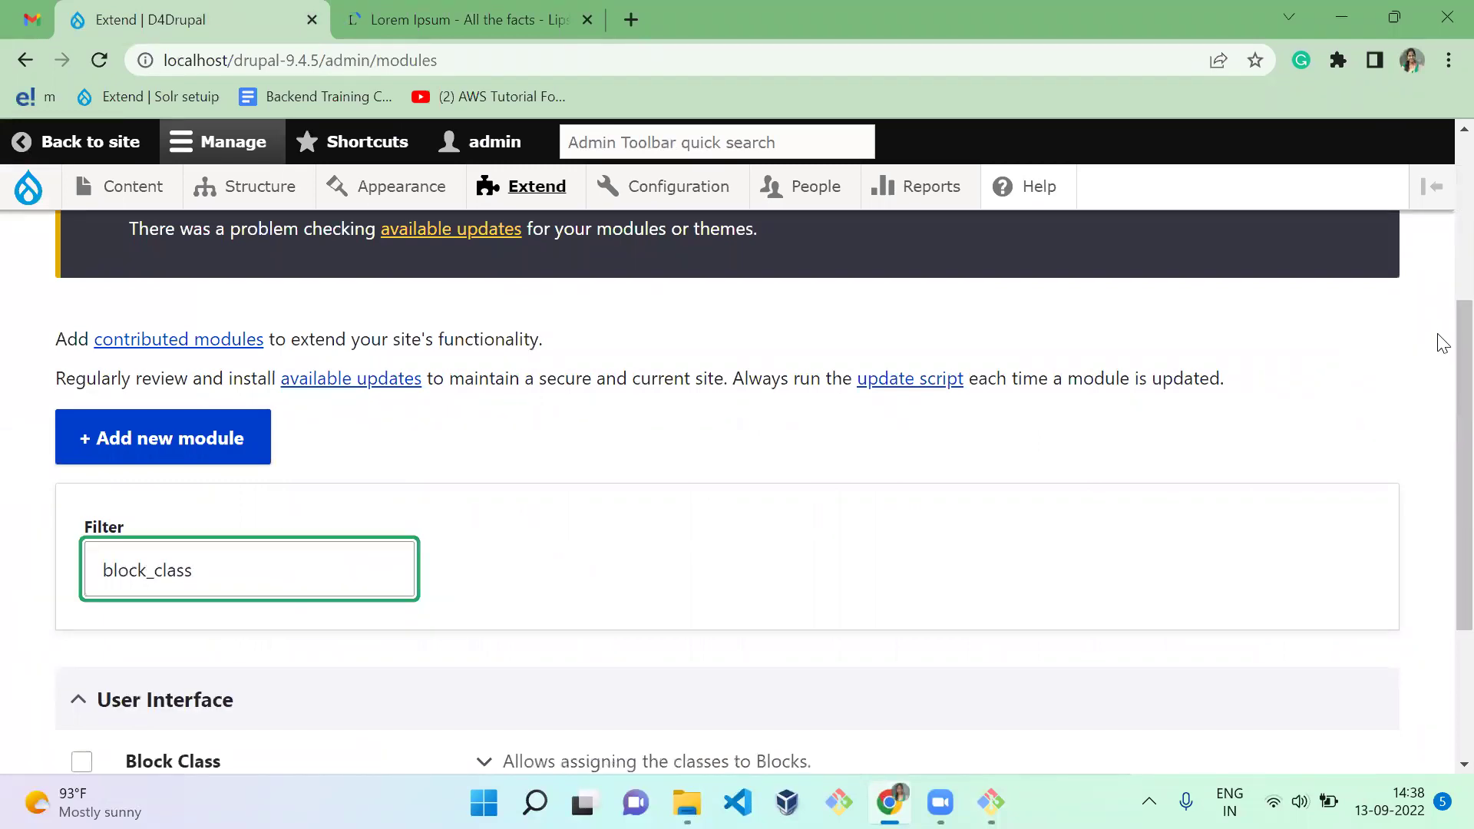
Step: Select the Block Class module under User Interface and install it
scroll(1442, 460, "down", 3)
left_click(81, 554)
left_click(115, 645)
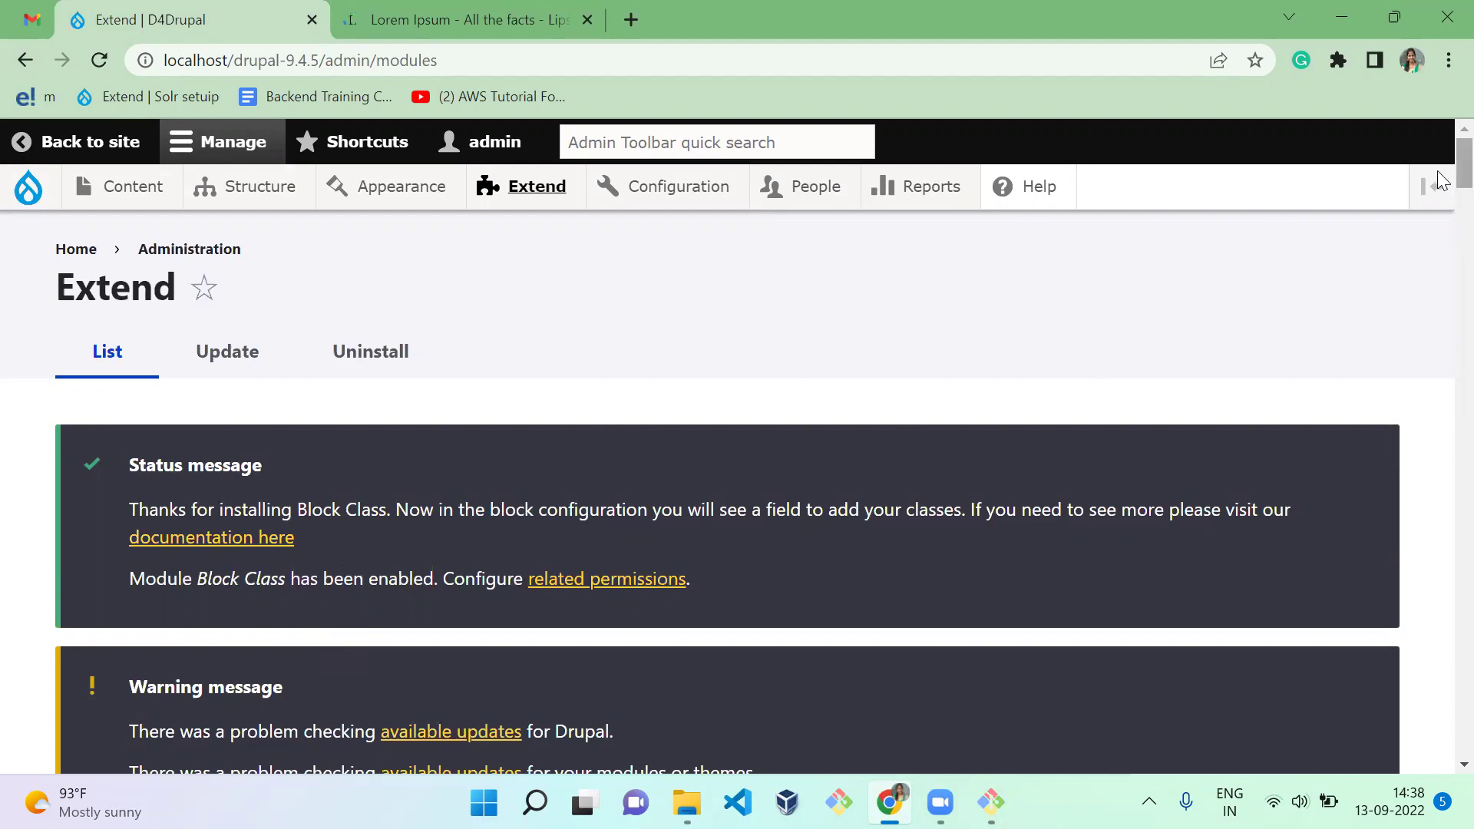
Step: Open the Block Class configuration under Content authoring in a new browser tab and switch to it
mouse_move(634, 202)
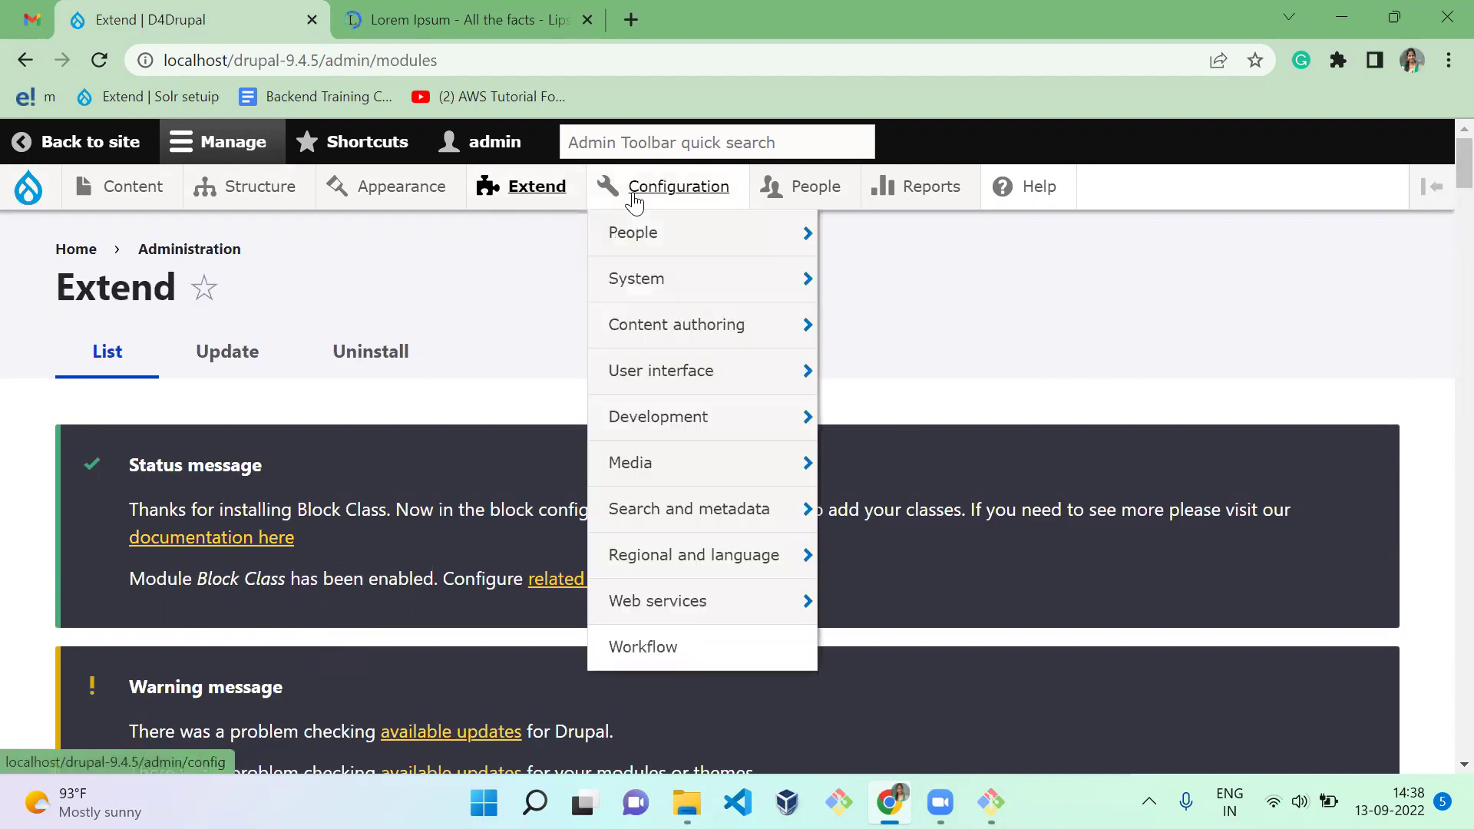
mouse_move(648, 344)
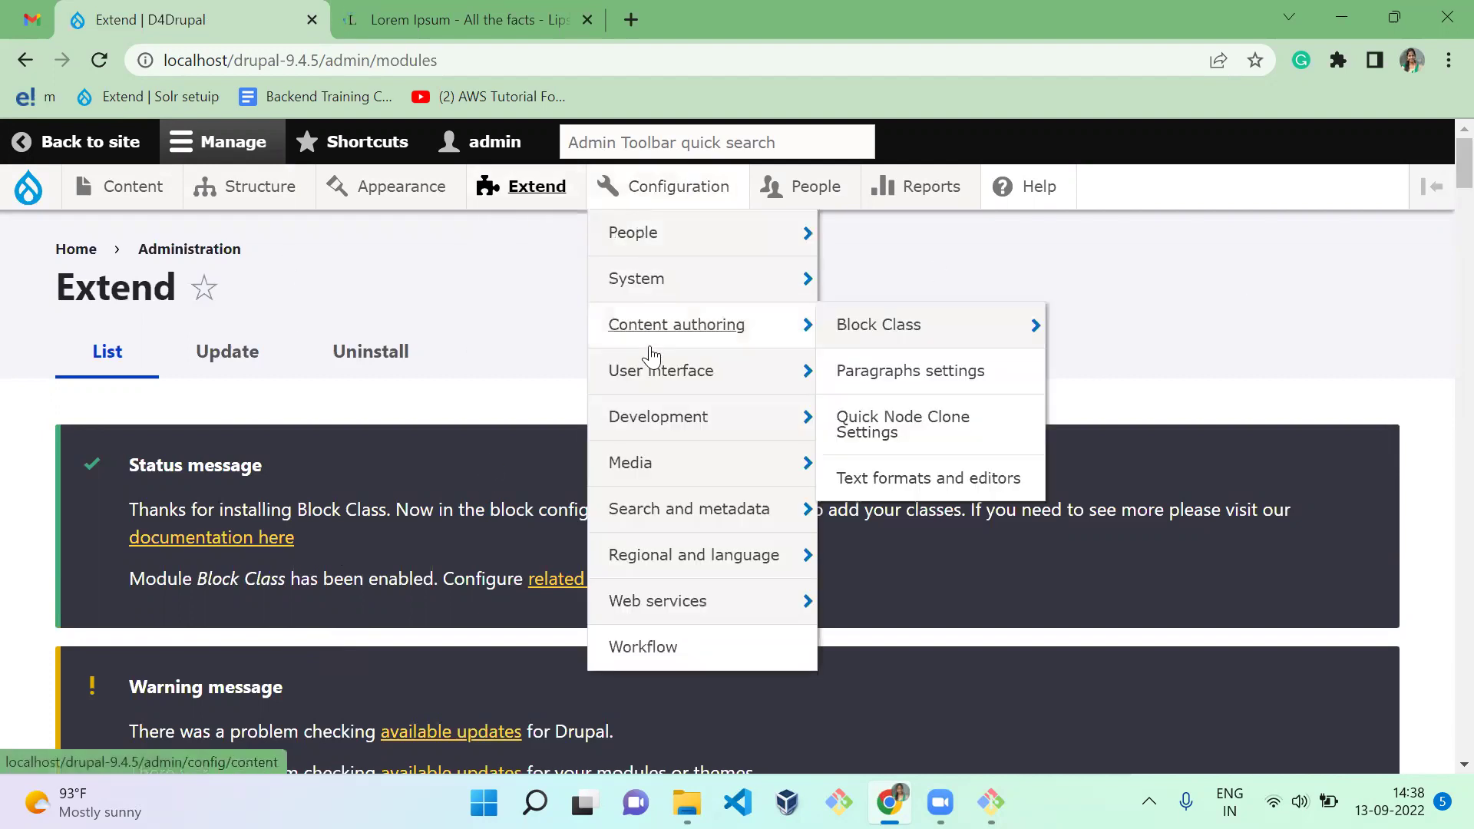
middle_click(883, 324)
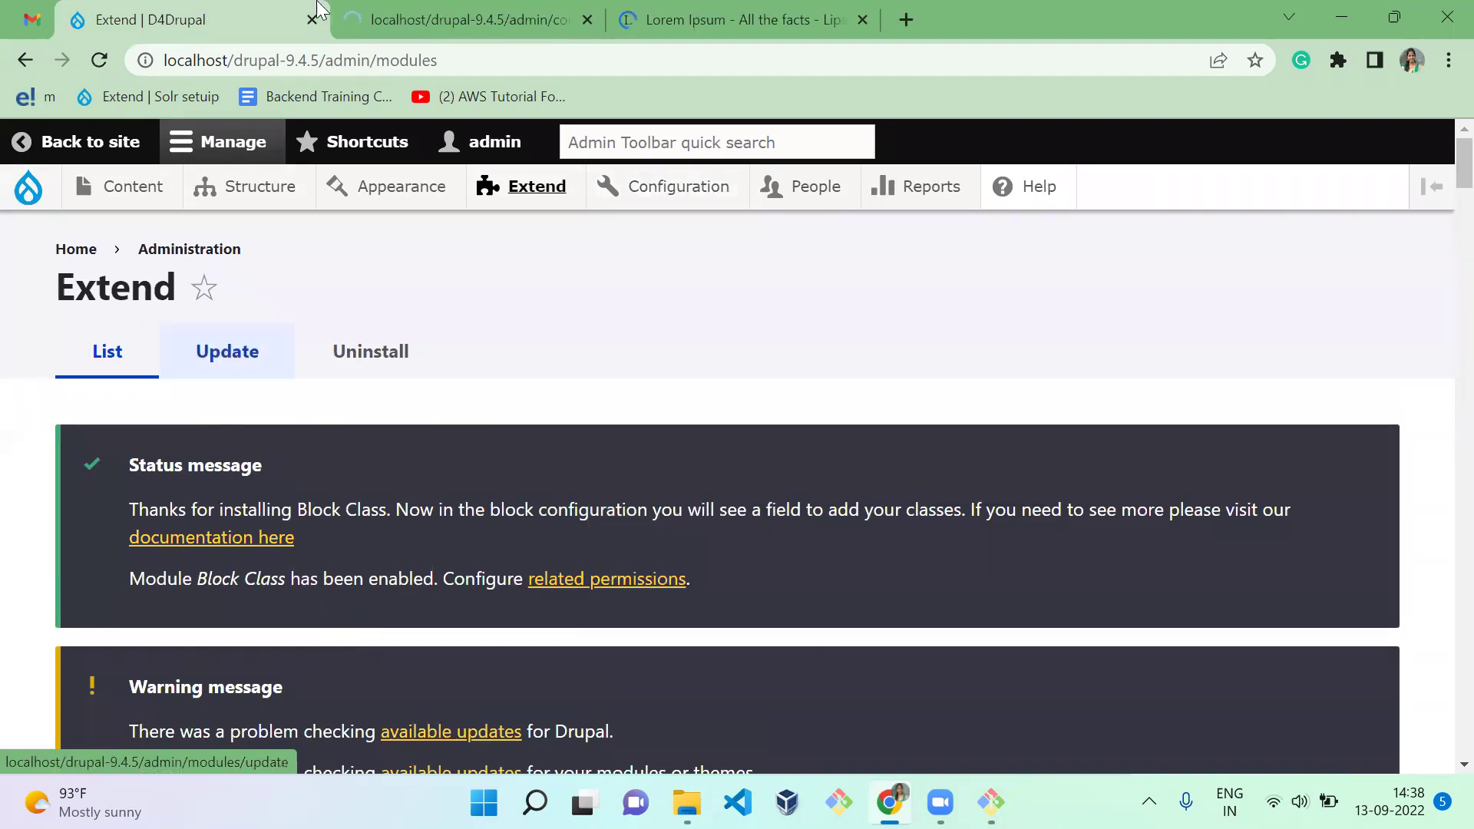
left_click(380, 15)
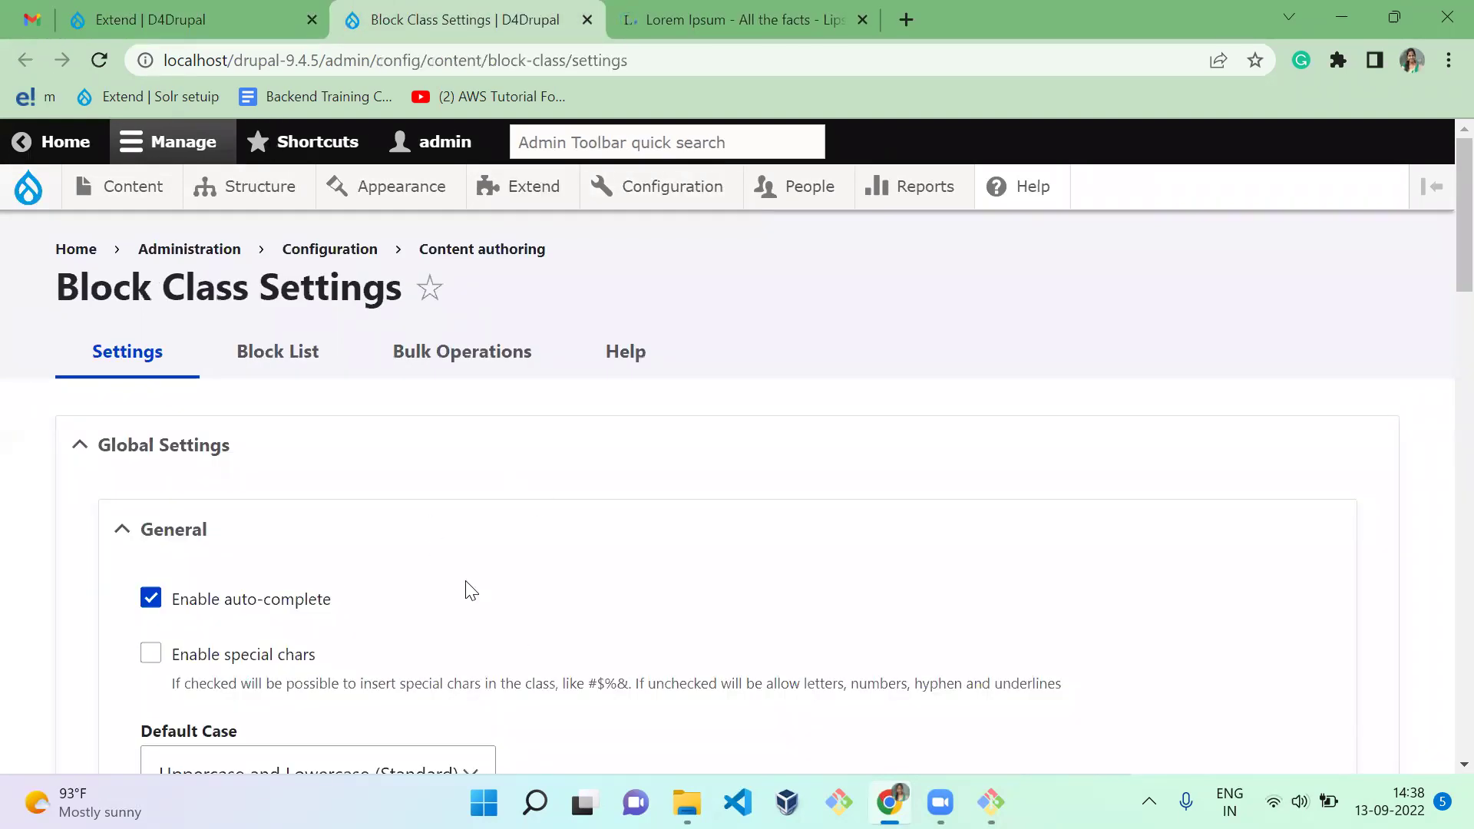
Step: Enable special chars in the General settings and review the Default Case choices without changing the selection
scroll(471, 590, "down", 2)
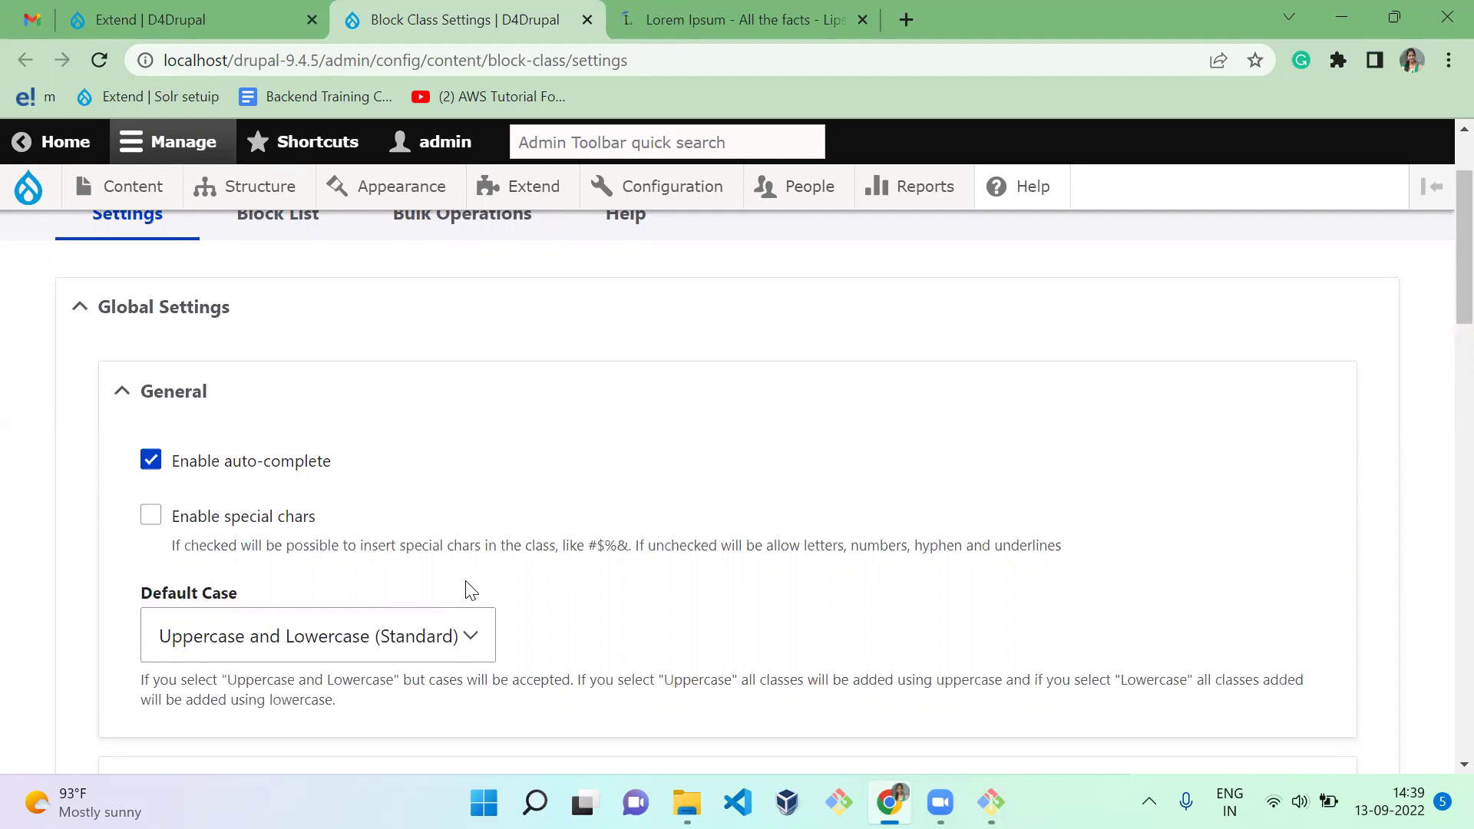
scroll(472, 591, "down", 1)
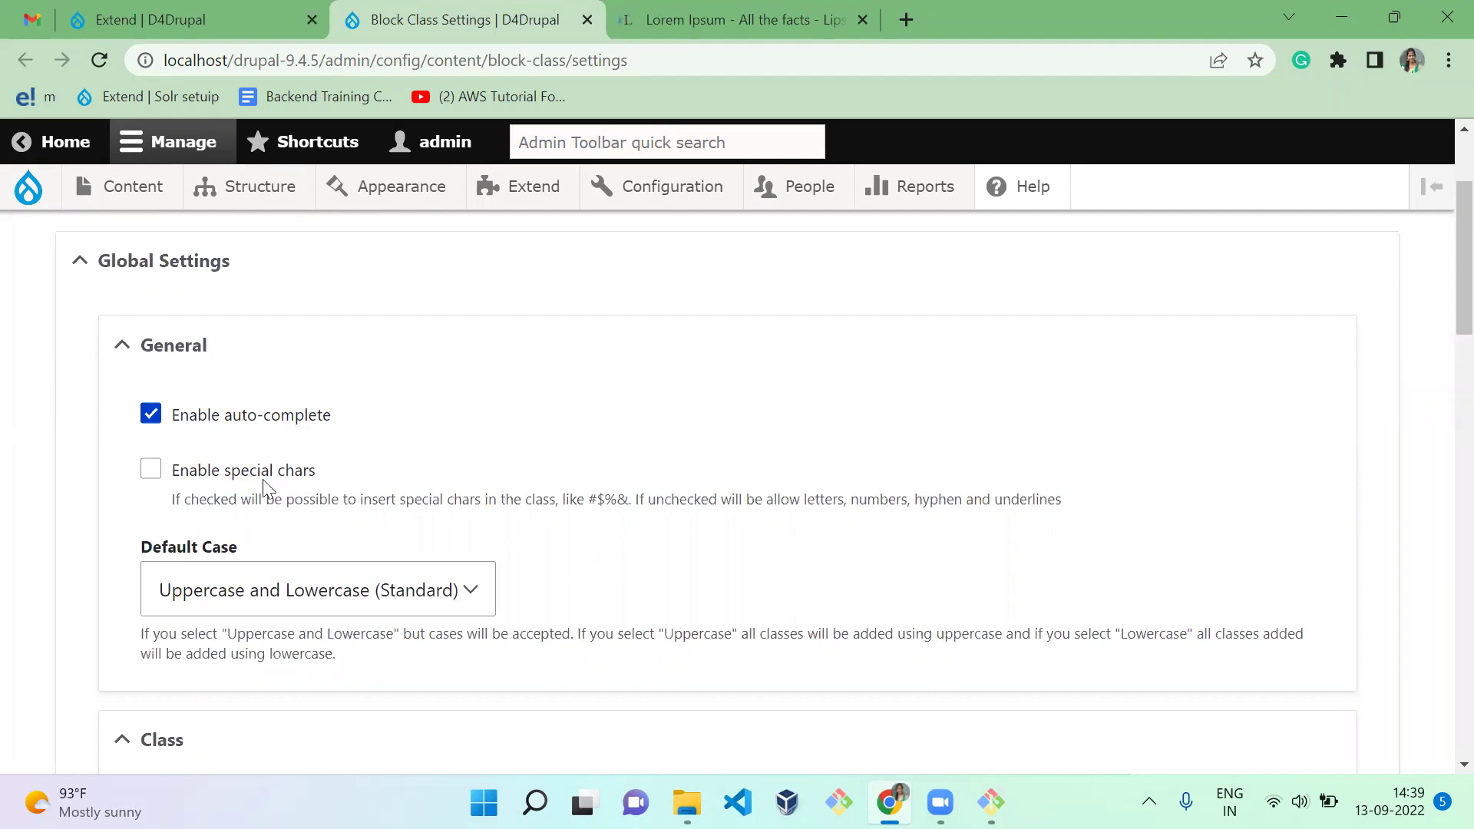
left_click(233, 475)
left_click(306, 506)
scroll(306, 503, "down", 1)
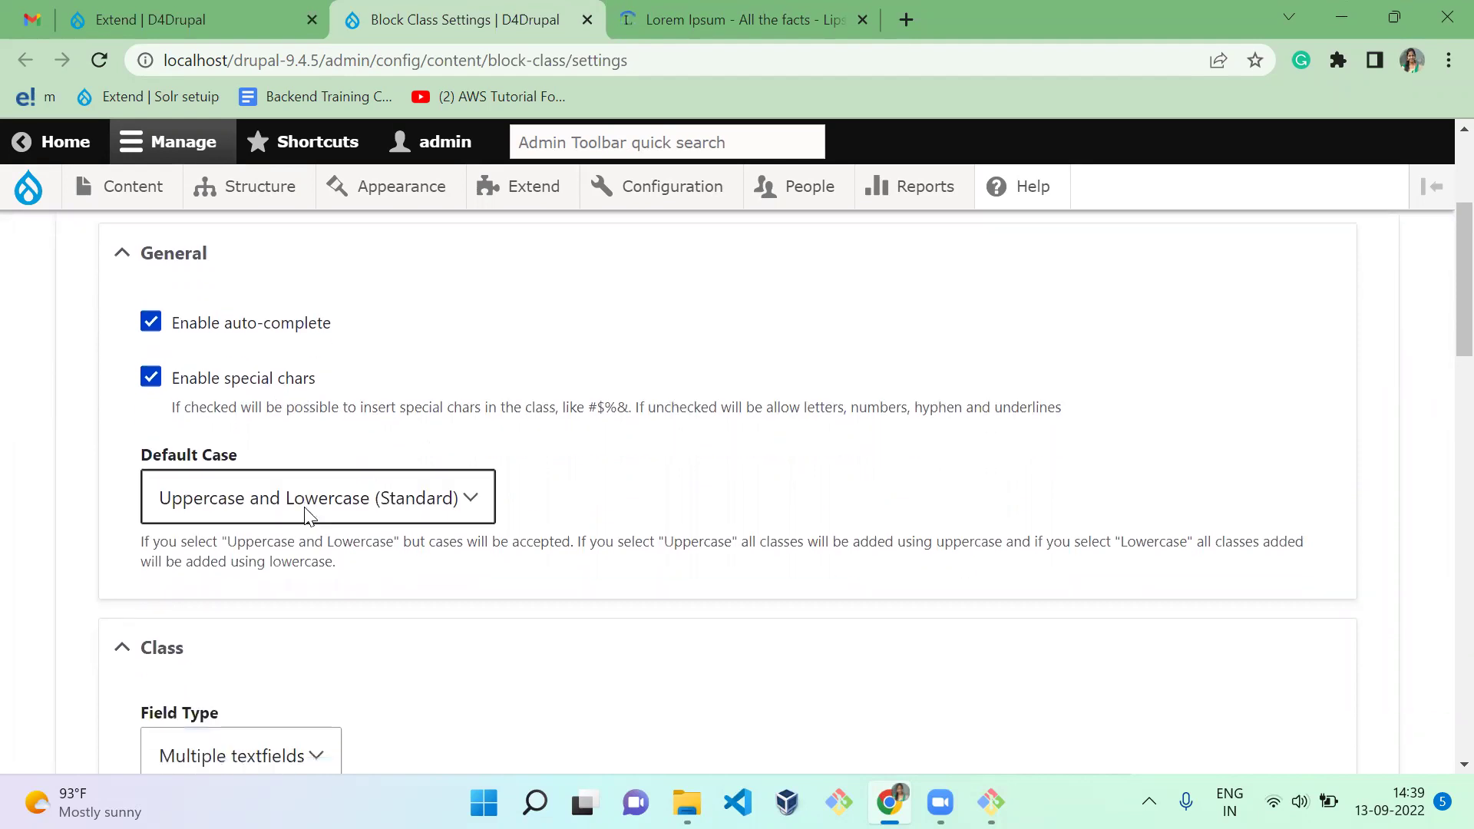
left_click(393, 504)
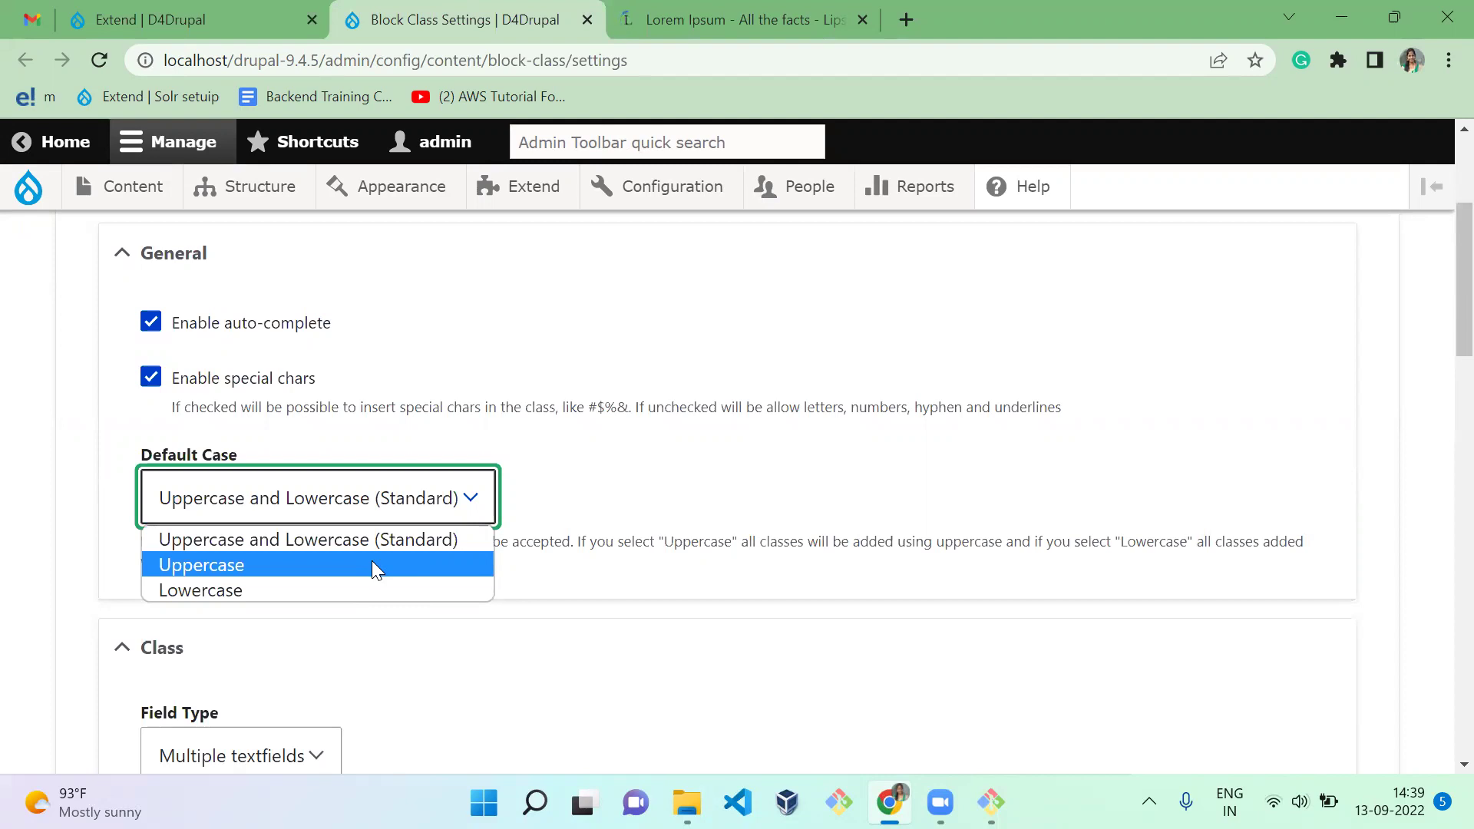
left_click(631, 562)
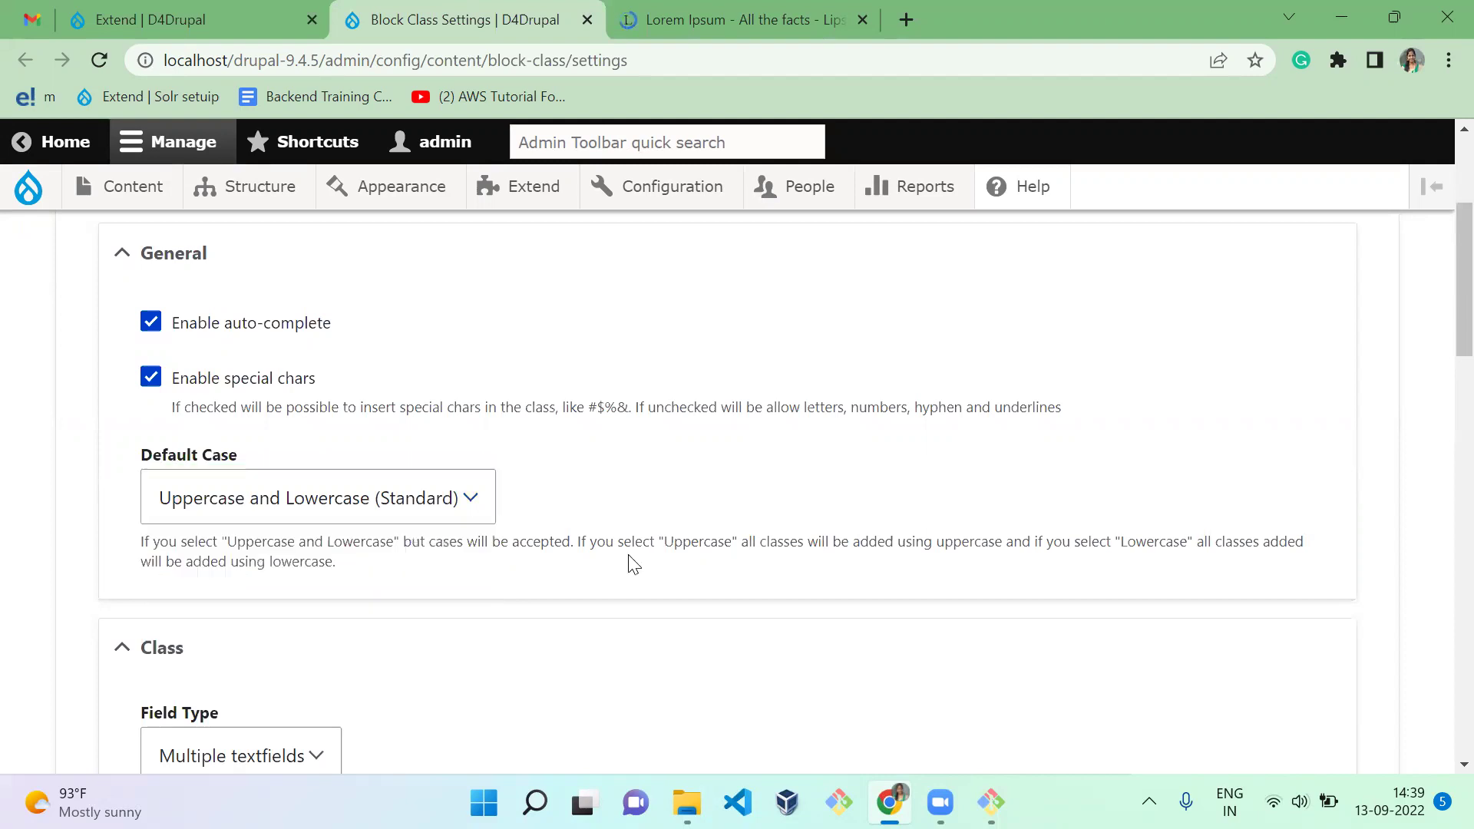
Step: Examine the Class settings for field type, quantity of classes per block, maxlength and weight
scroll(631, 562, "down", 4)
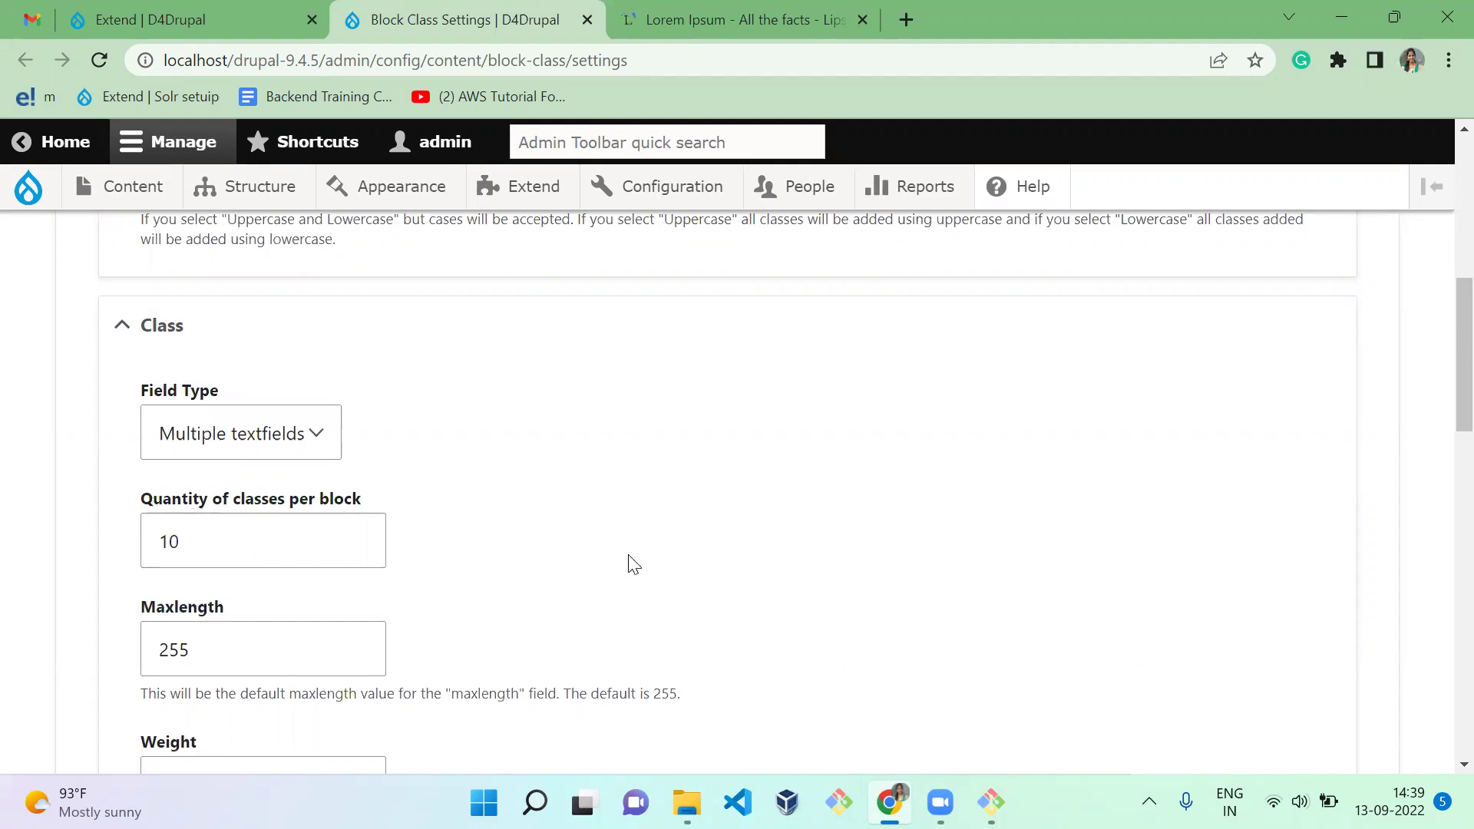
scroll(628, 564, "down", 5)
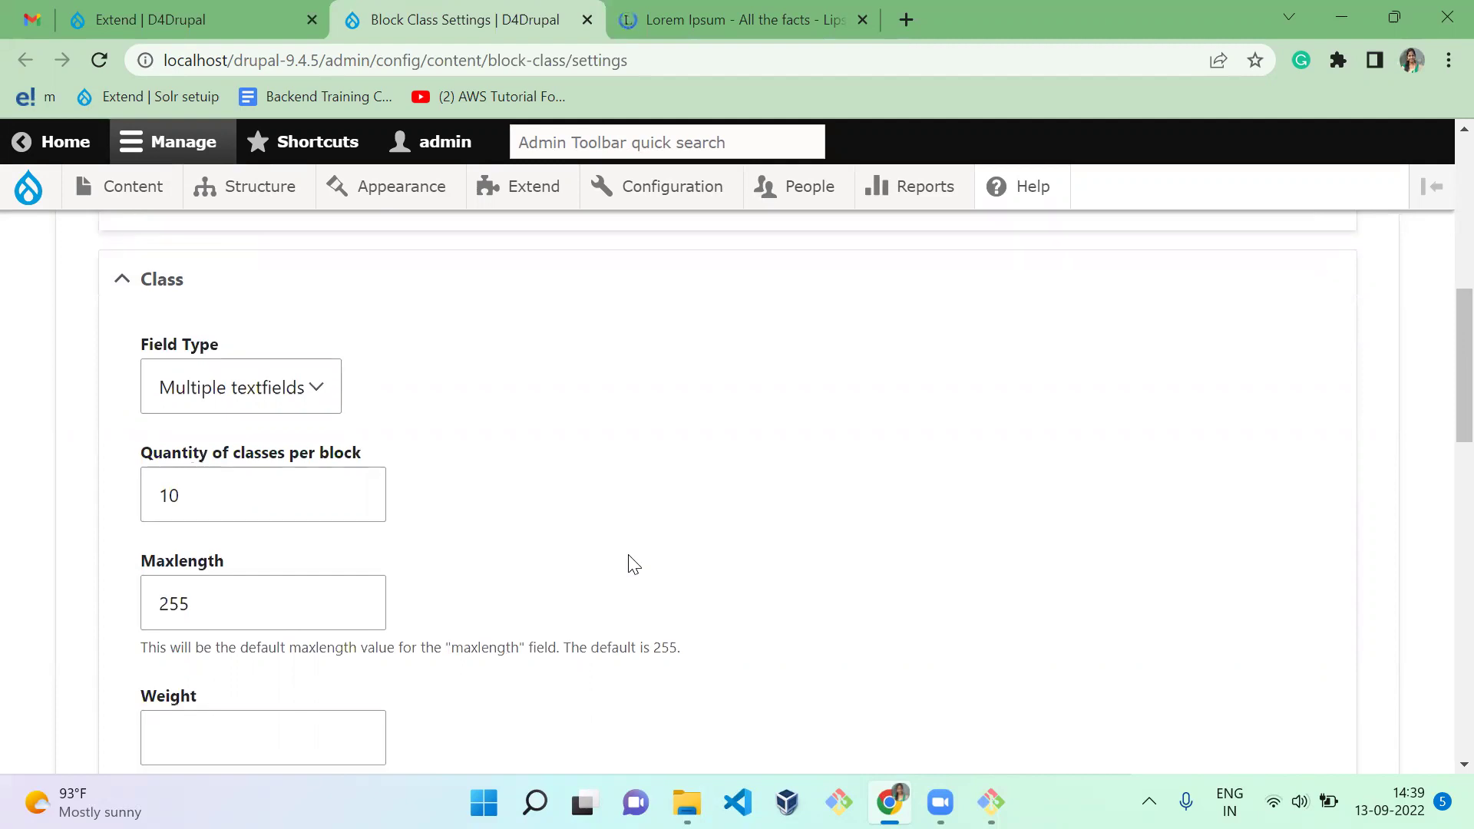
scroll(628, 564, "up", 1)
scroll(628, 564, "up", 2)
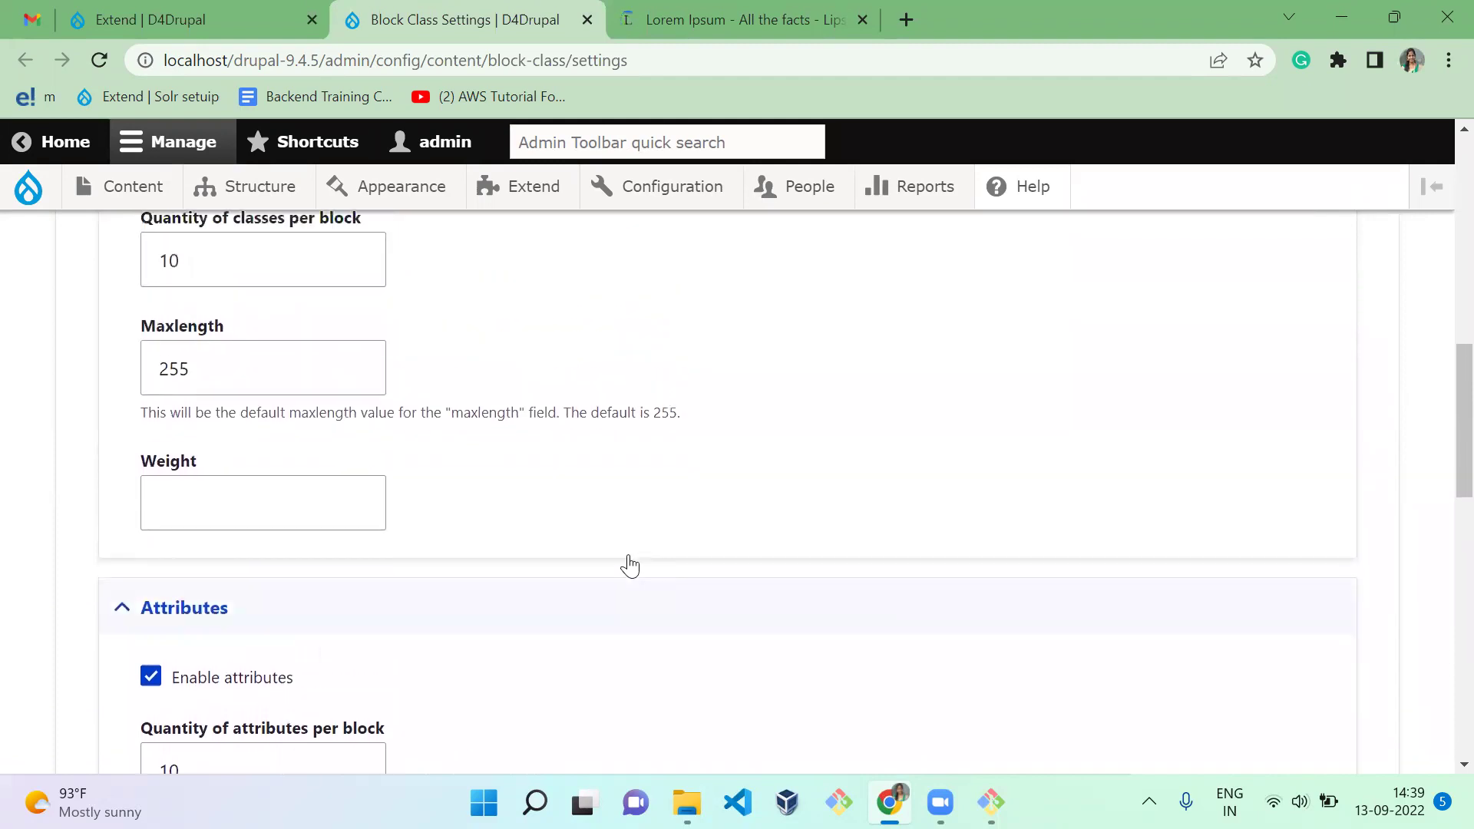
left_click_drag(270, 470, 694, 427)
left_click(694, 428)
Step: Examine the Attributes settings and the ID replacement settings, including their maxlength and weight fields
scroll(695, 428, "down", 4)
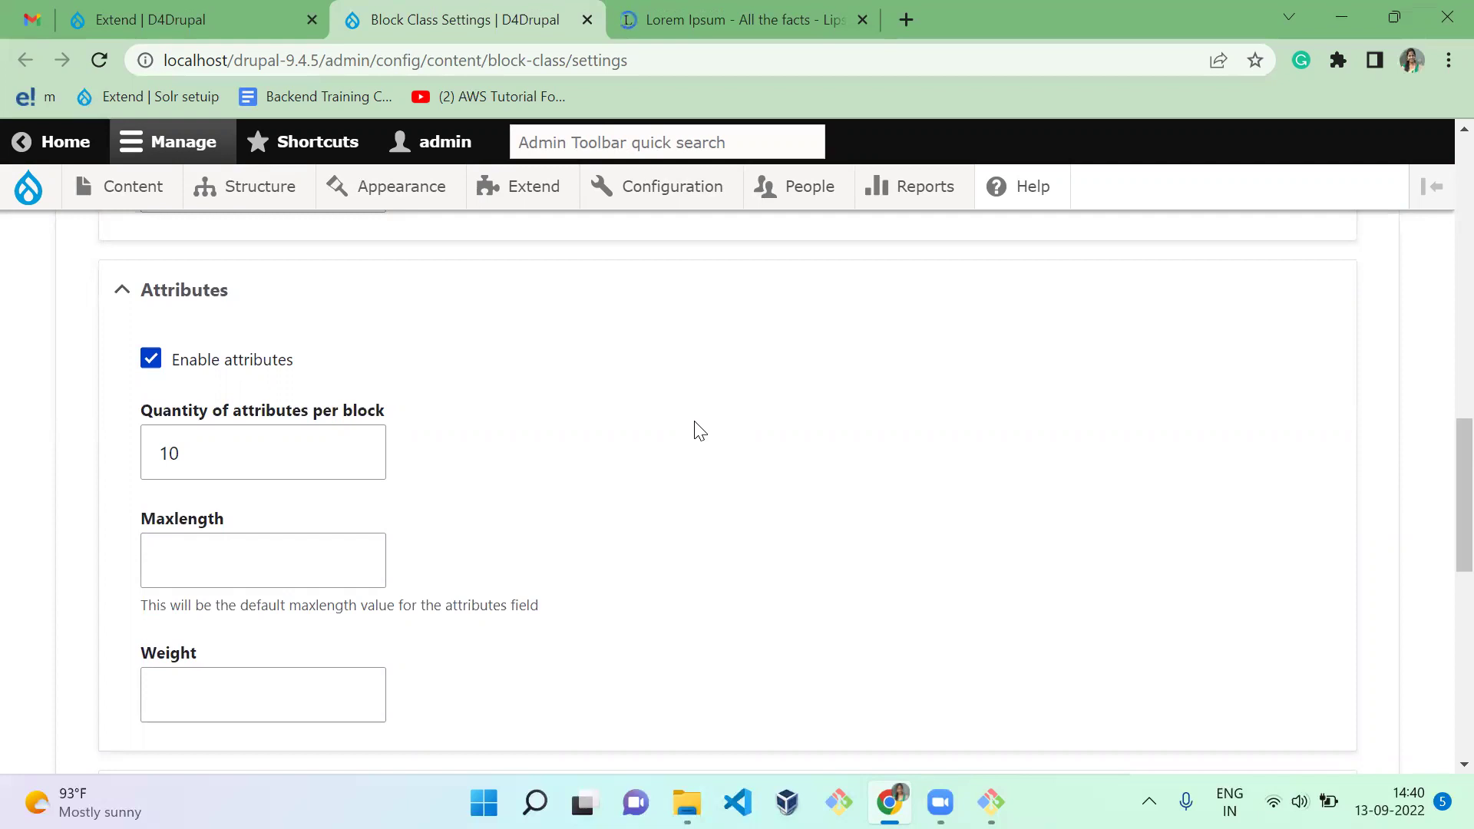
scroll(698, 430, "down", 6)
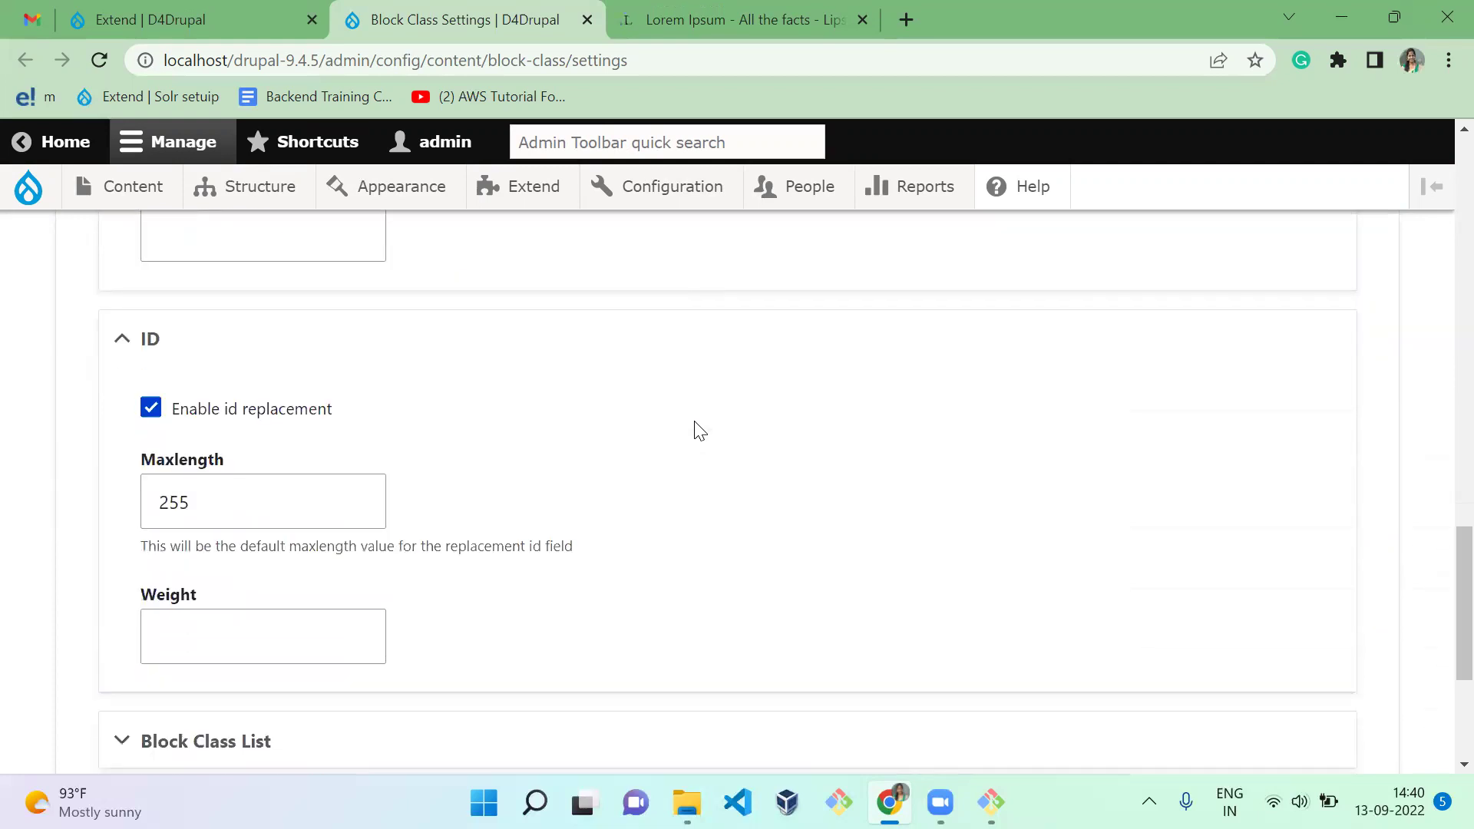
scroll(699, 430, "down", 1)
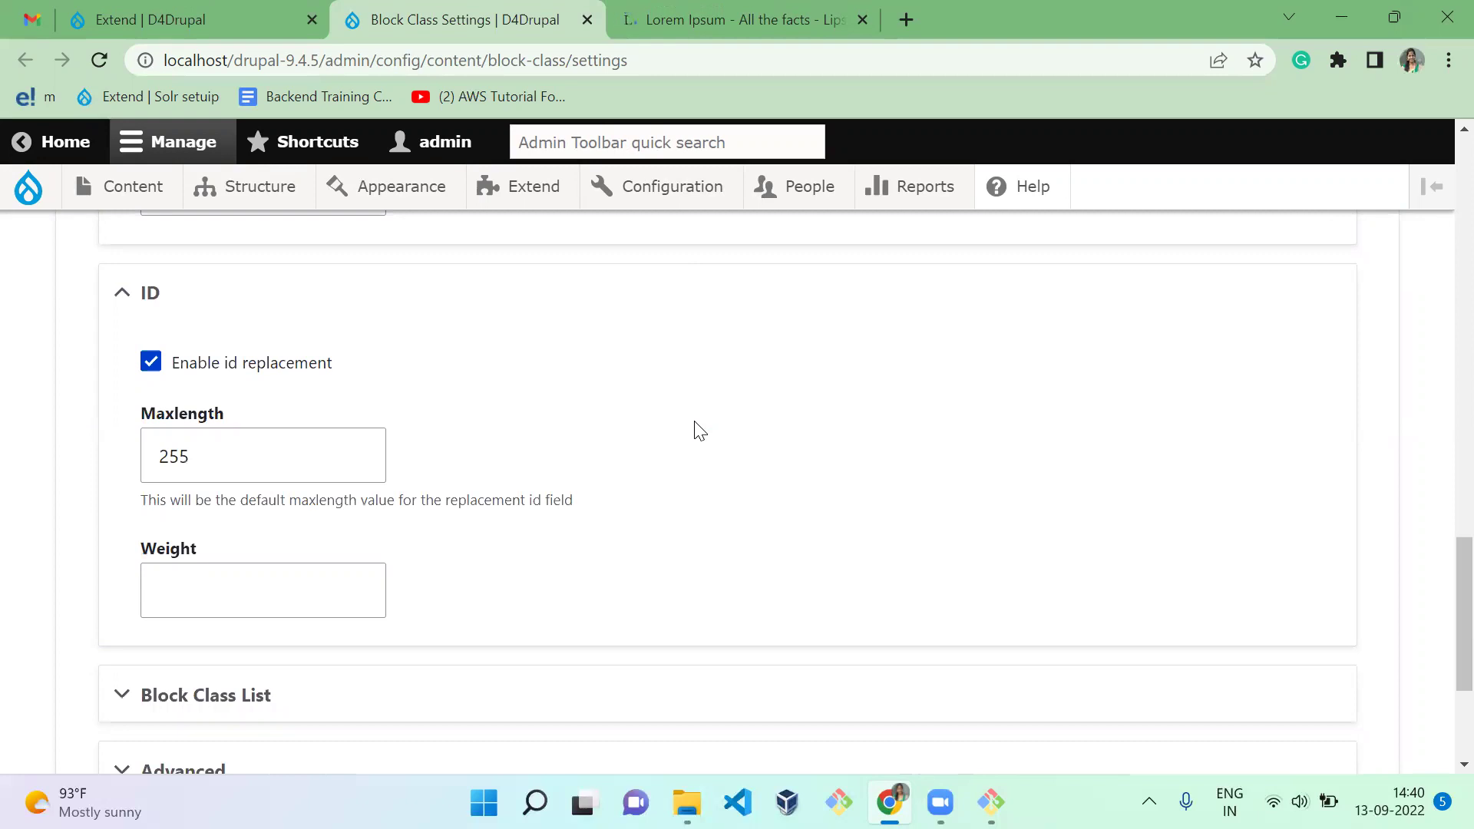
scroll(695, 428, "down", 1)
left_click(224, 406)
double_click(146, 402)
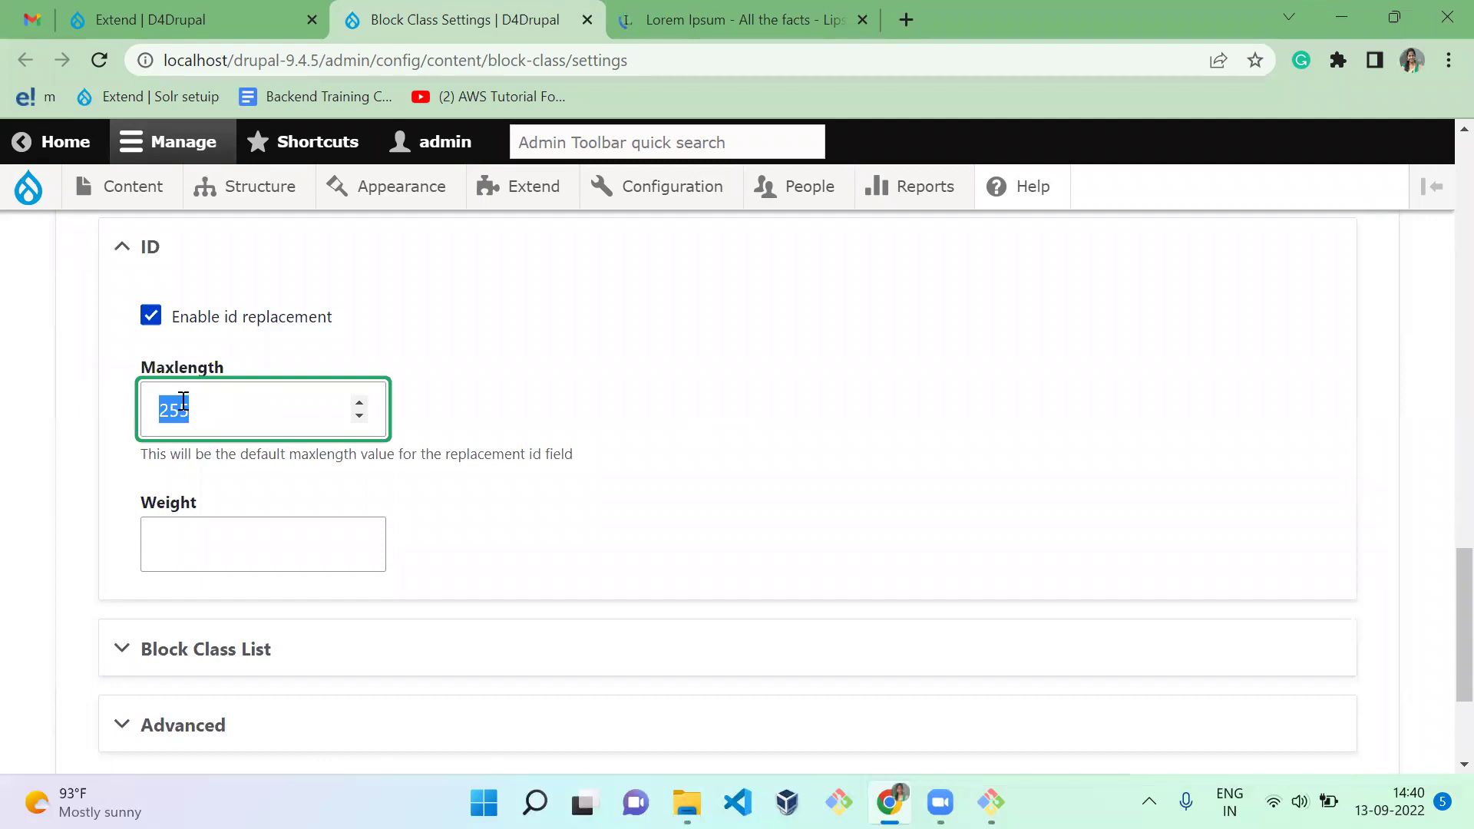
left_click(275, 536)
left_click(636, 492)
scroll(636, 492, "down", 3)
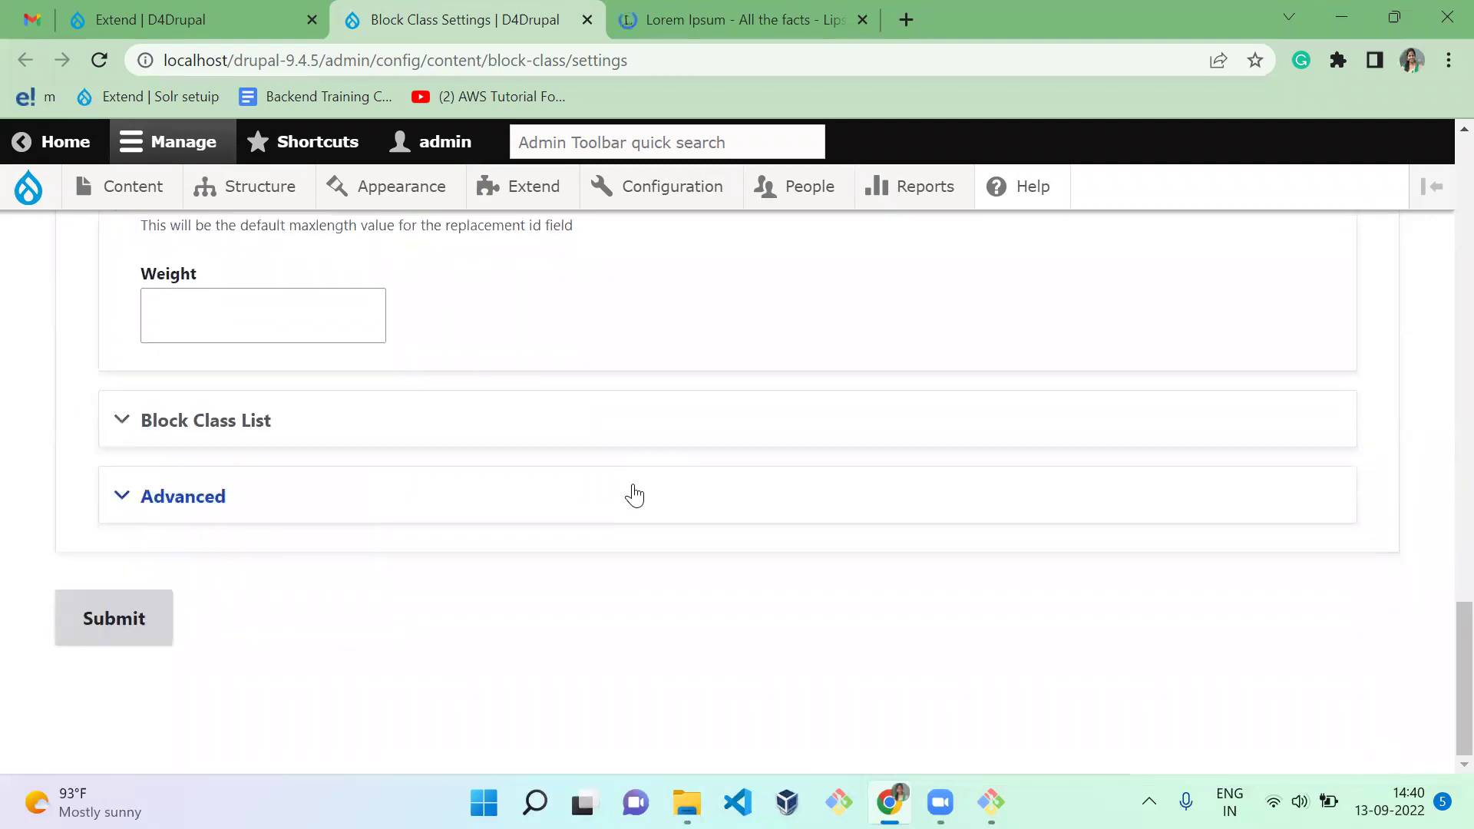
Step: Expand the Block Class List settings and review the items-per-page option
left_click(268, 430)
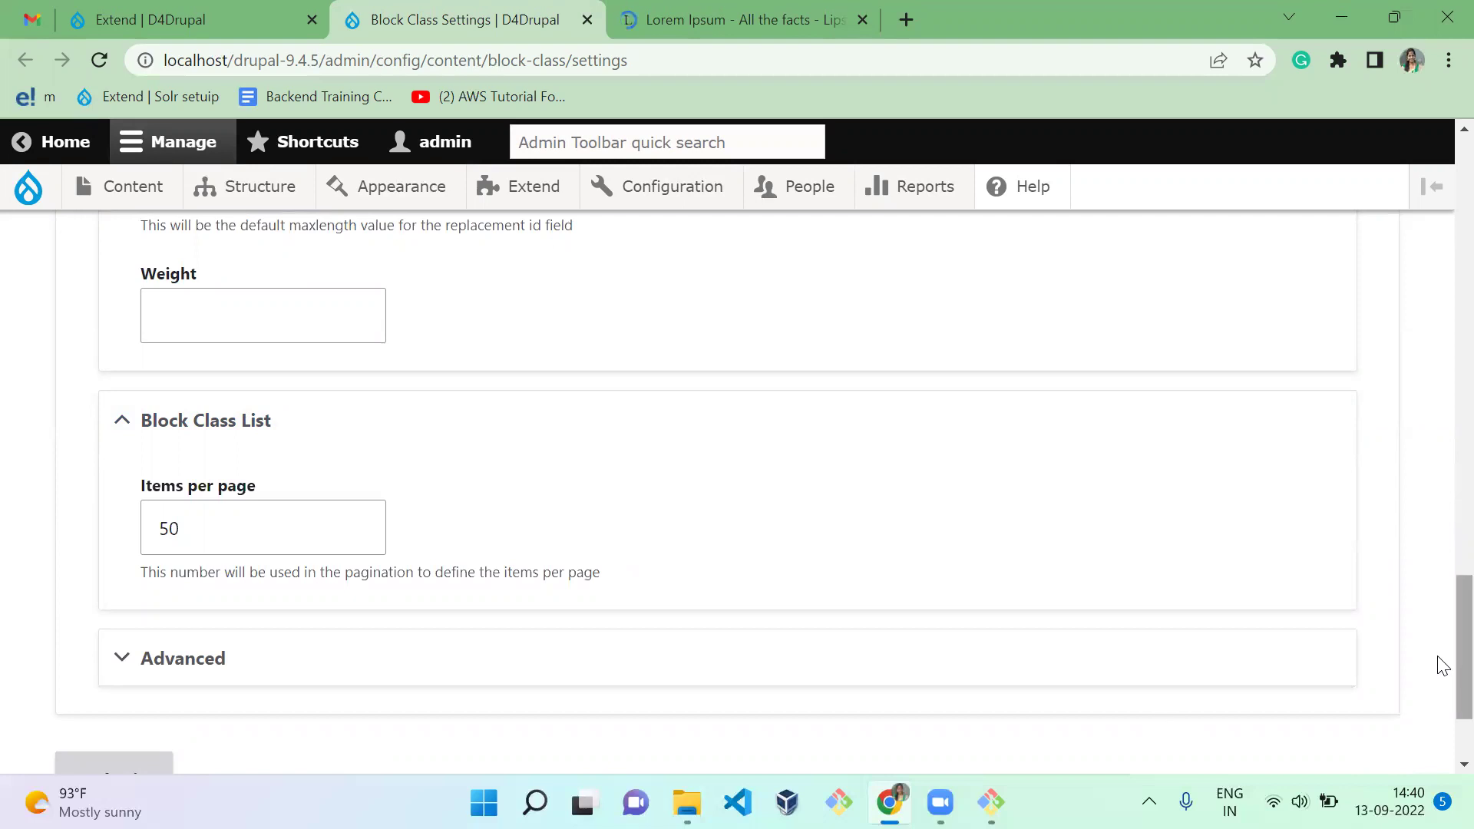
left_click_drag(1443, 615, 1441, 245)
scroll(1442, 246, "up", 5)
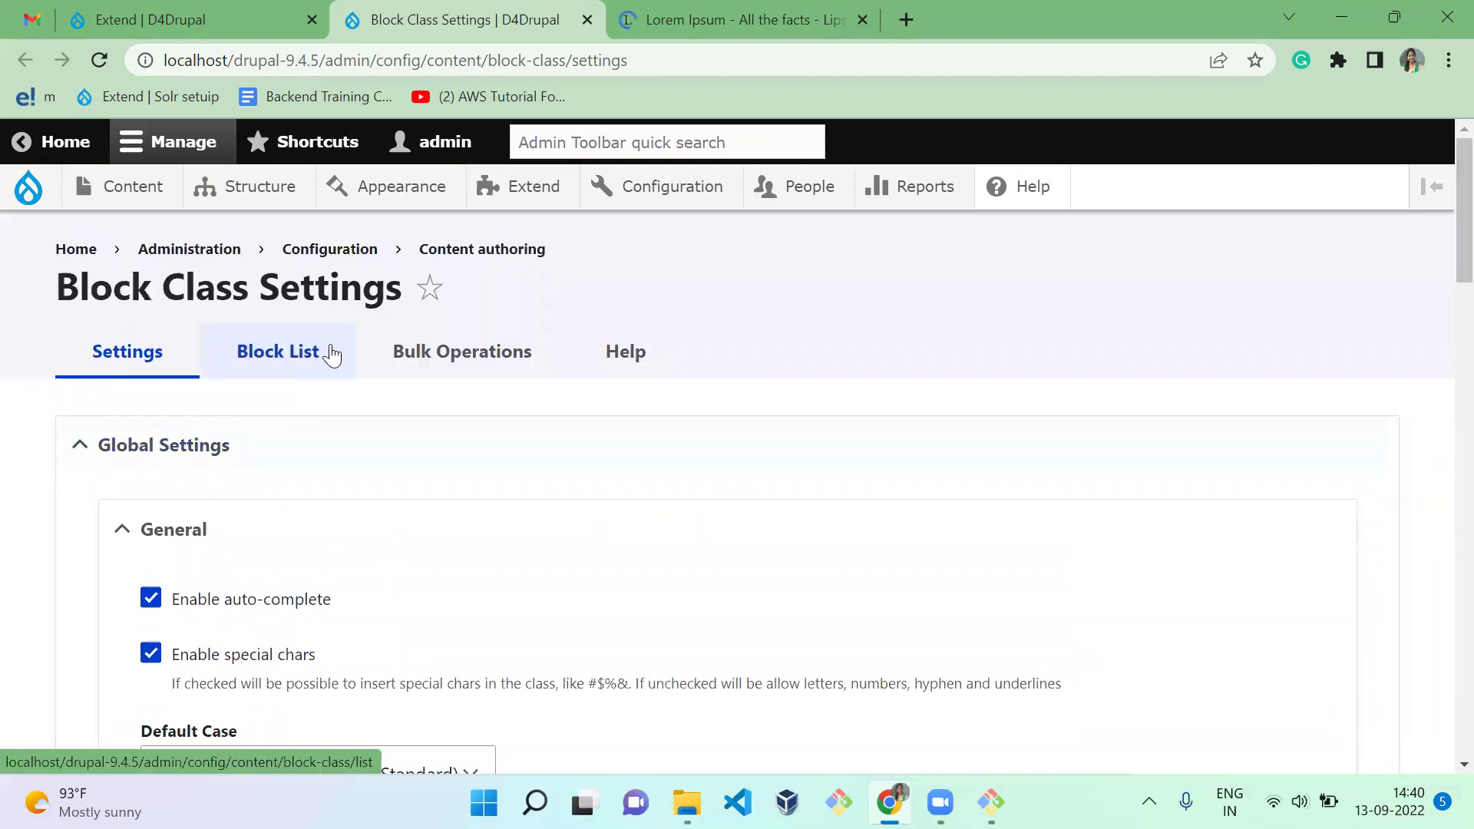
left_click_drag(1464, 207, 1464, 683)
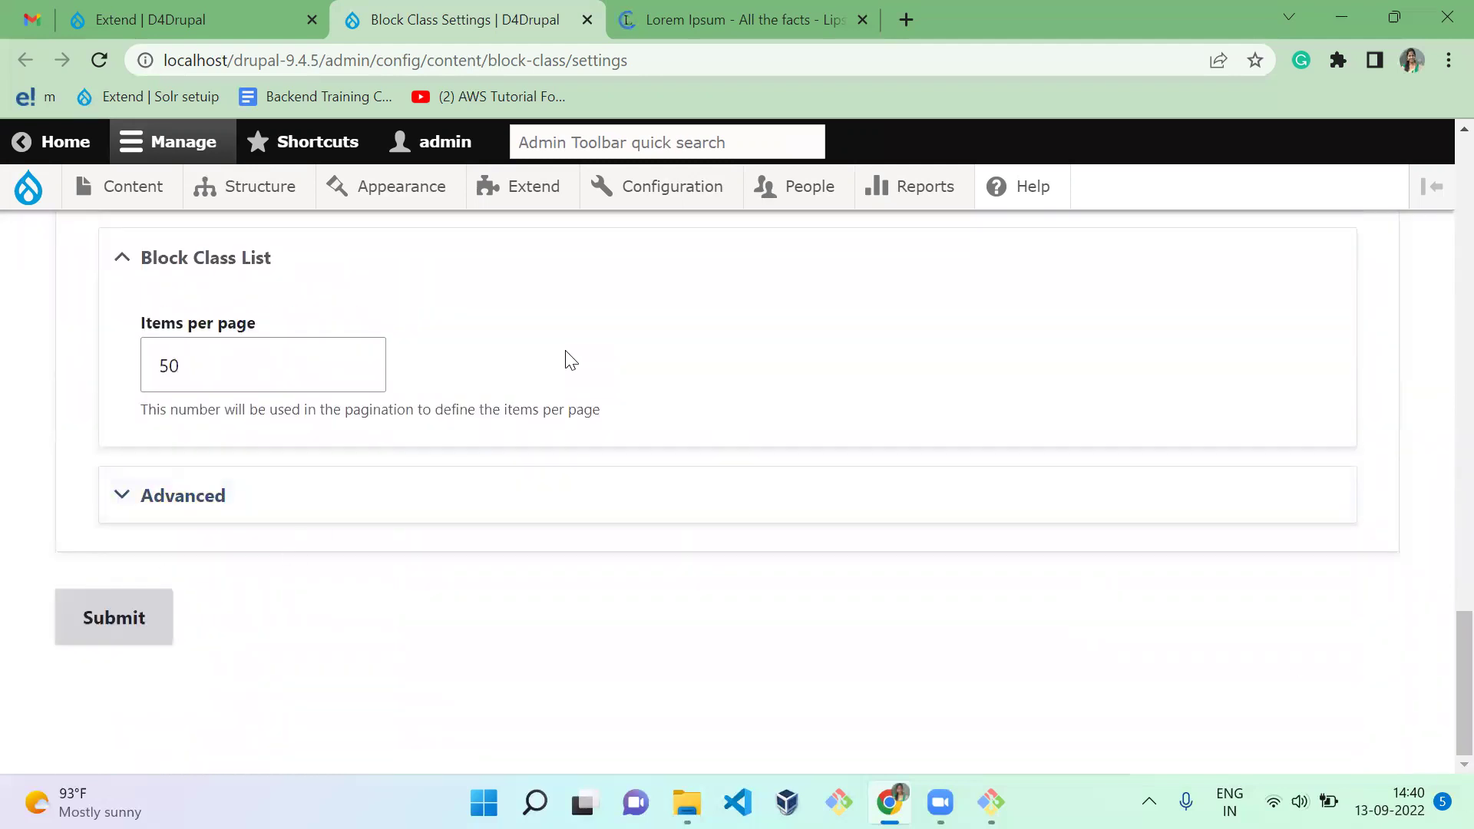
Step: Expand the Advanced settings, enter $|_ as the Filter to HTML Clean CSS Identifier, and submit the configuration
left_click(292, 506)
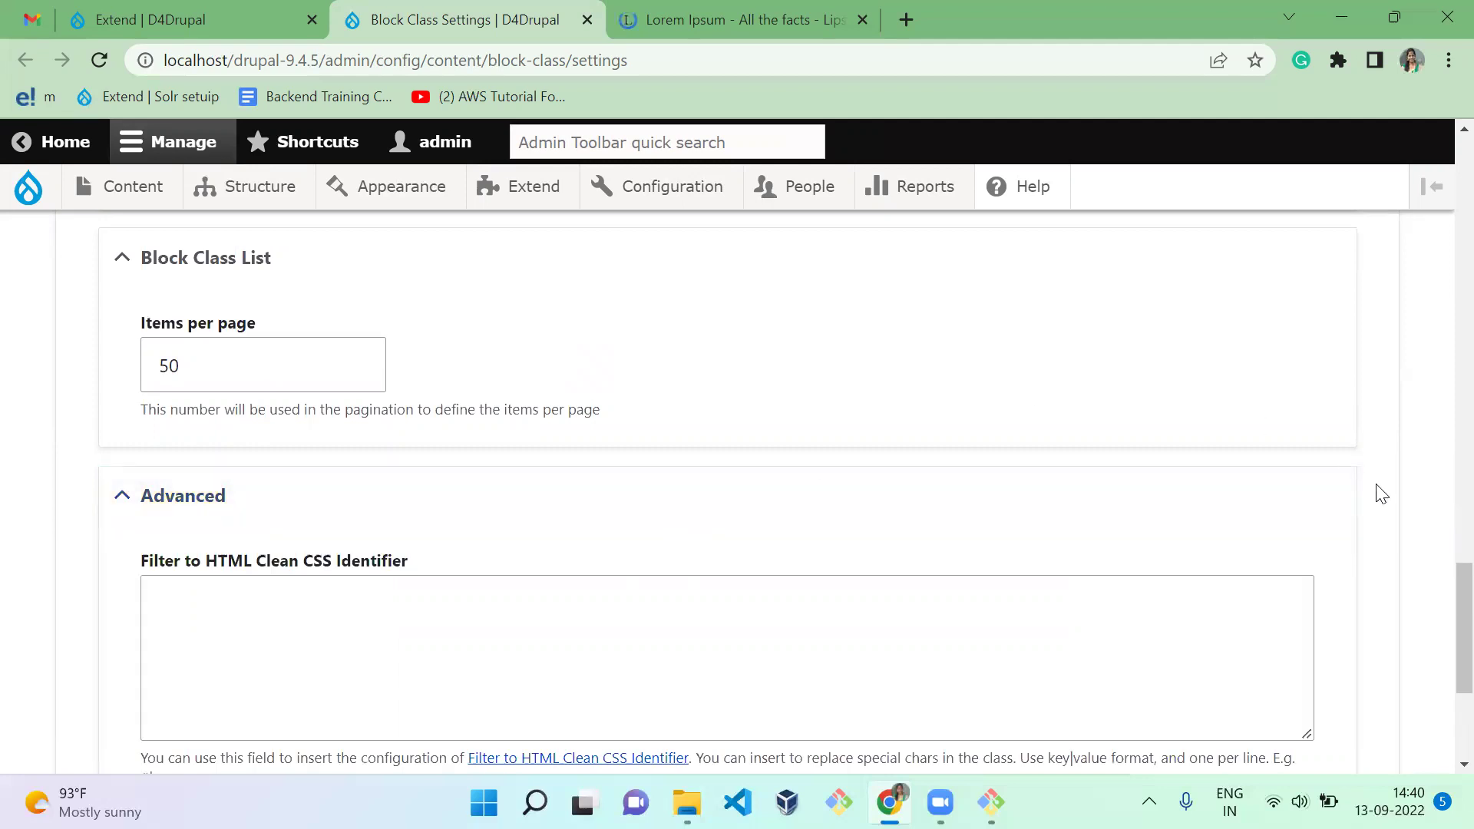
left_click_drag(1458, 591, 1441, 115)
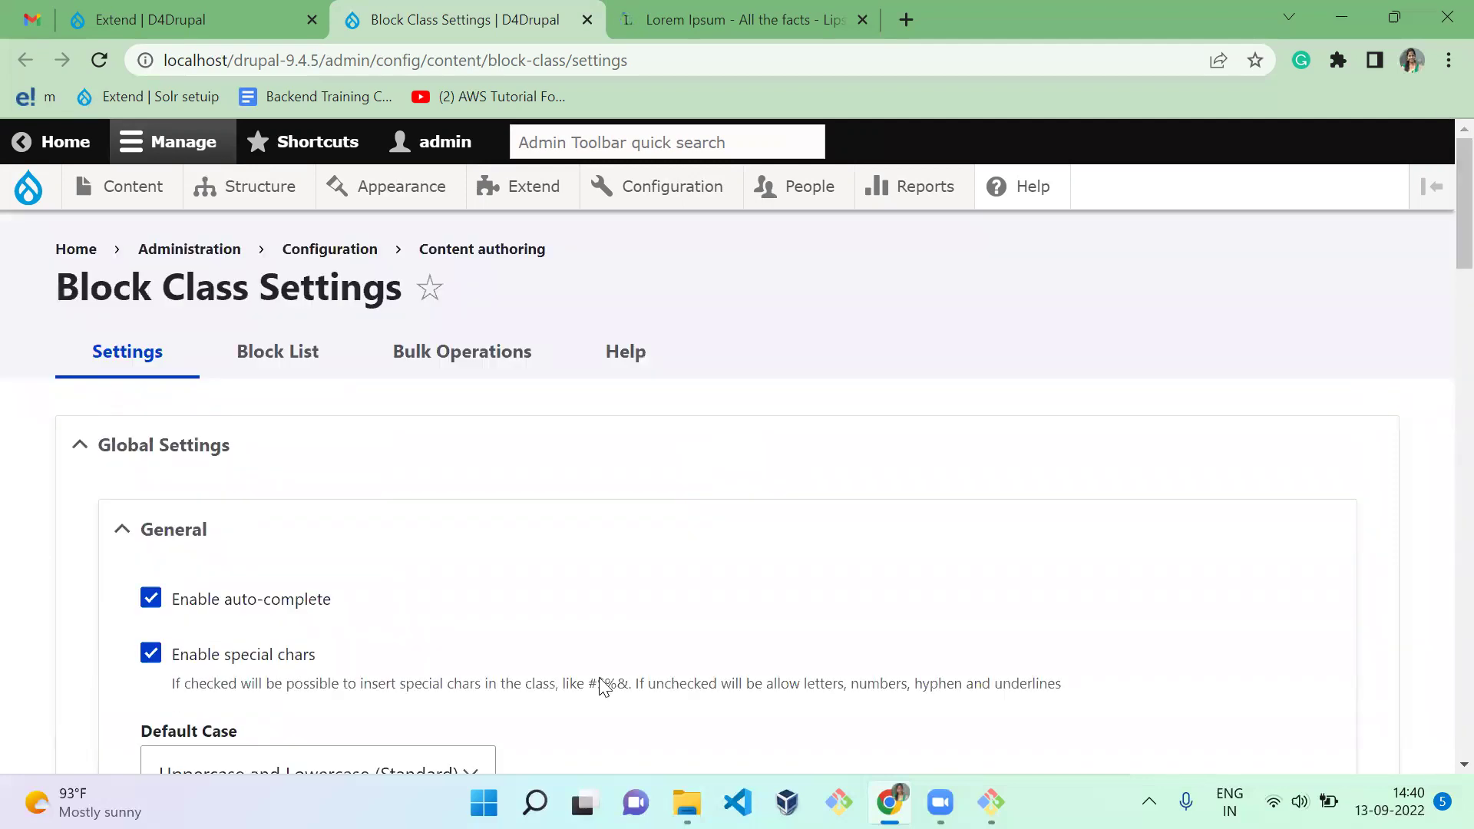
left_click_drag(1463, 204, 1463, 690)
left_click(840, 347)
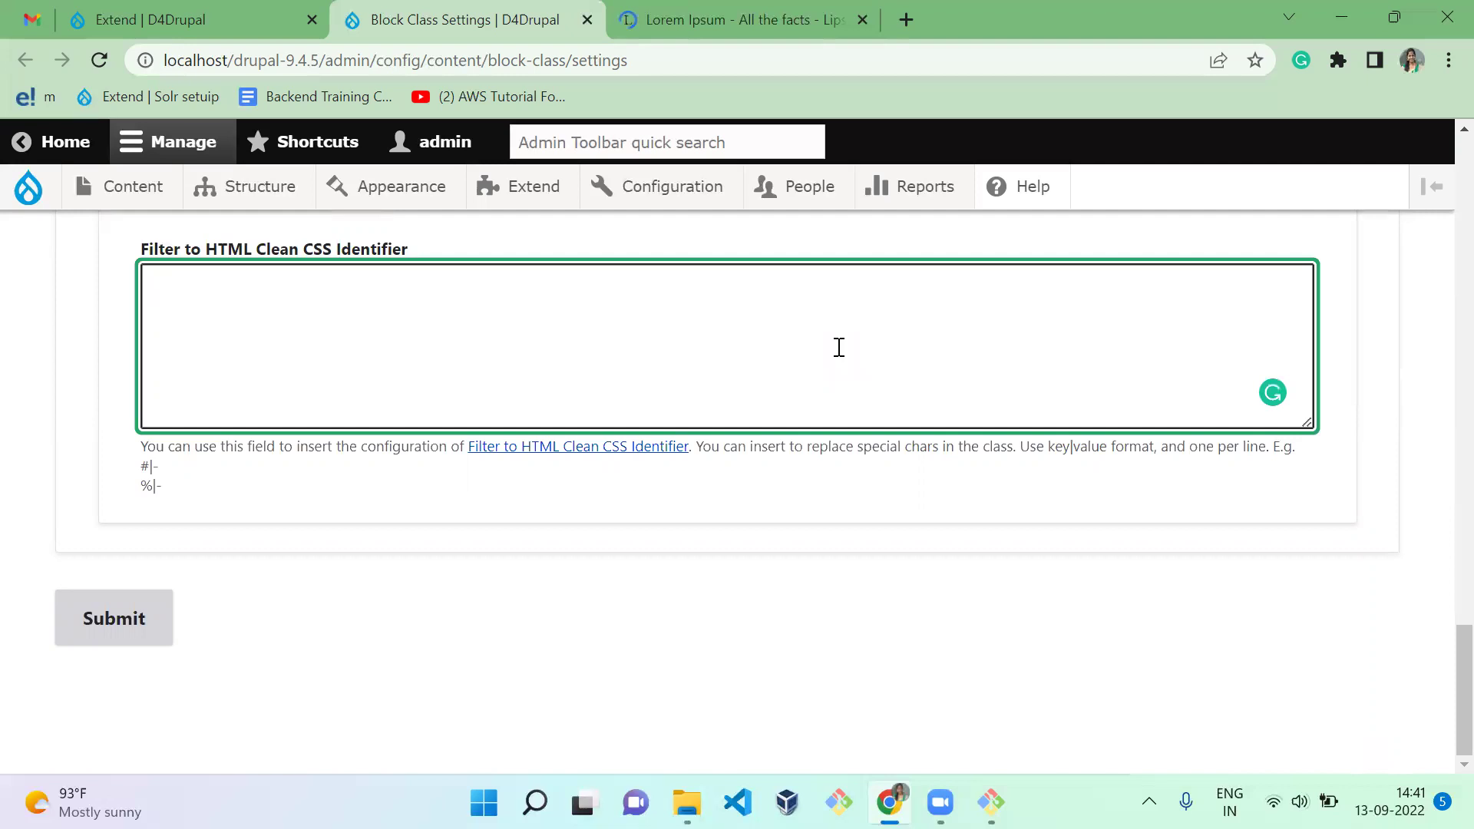
type("$")
key("BackSpace")
type("$|_")
left_click_drag(181, 298, 230, 314)
left_click(149, 637)
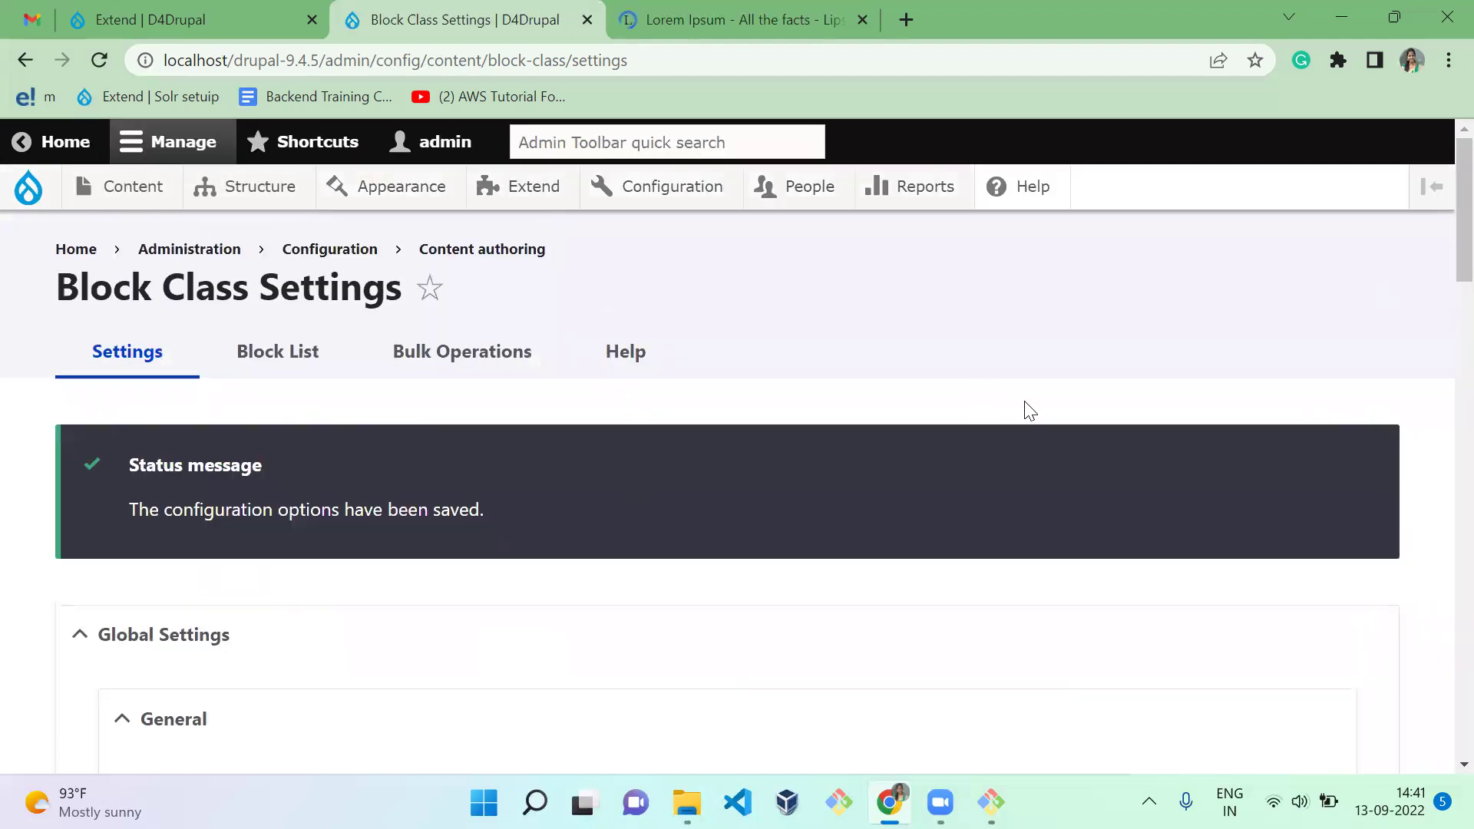
left_click_drag(1457, 232, 1442, 282)
scroll(1293, 234, "up", 2)
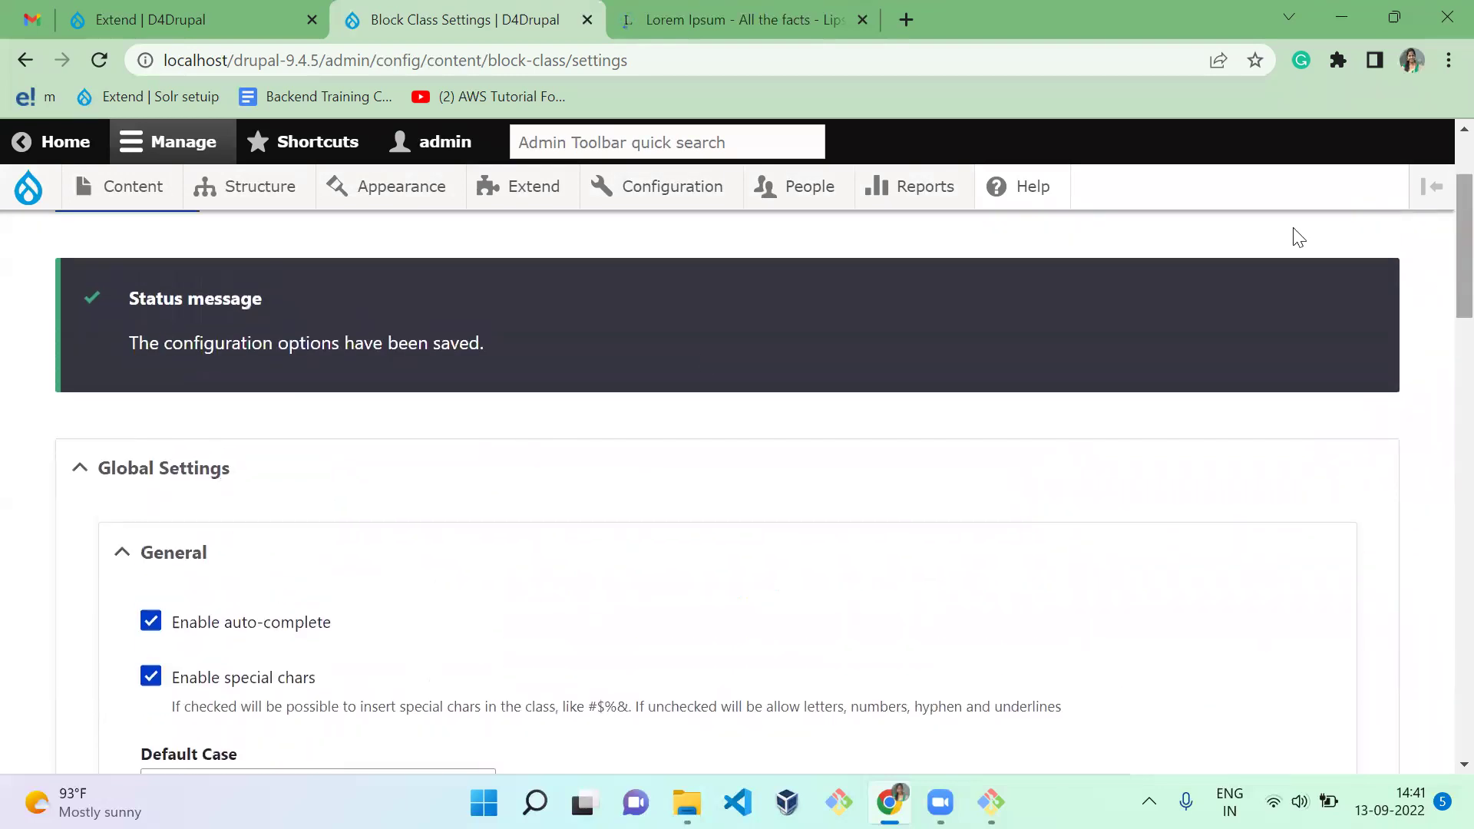
left_click(191, 18)
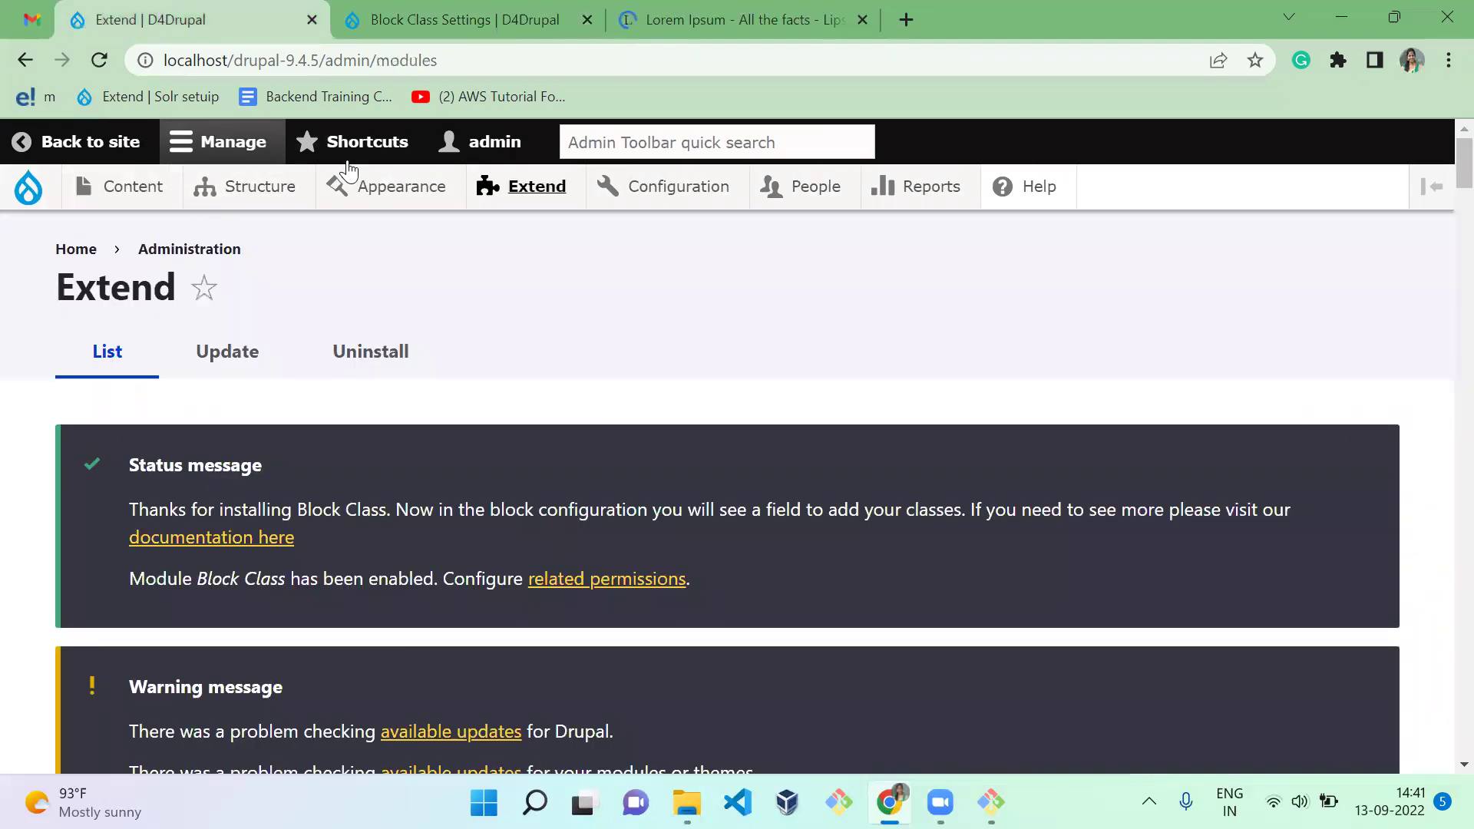
left_click(424, 19)
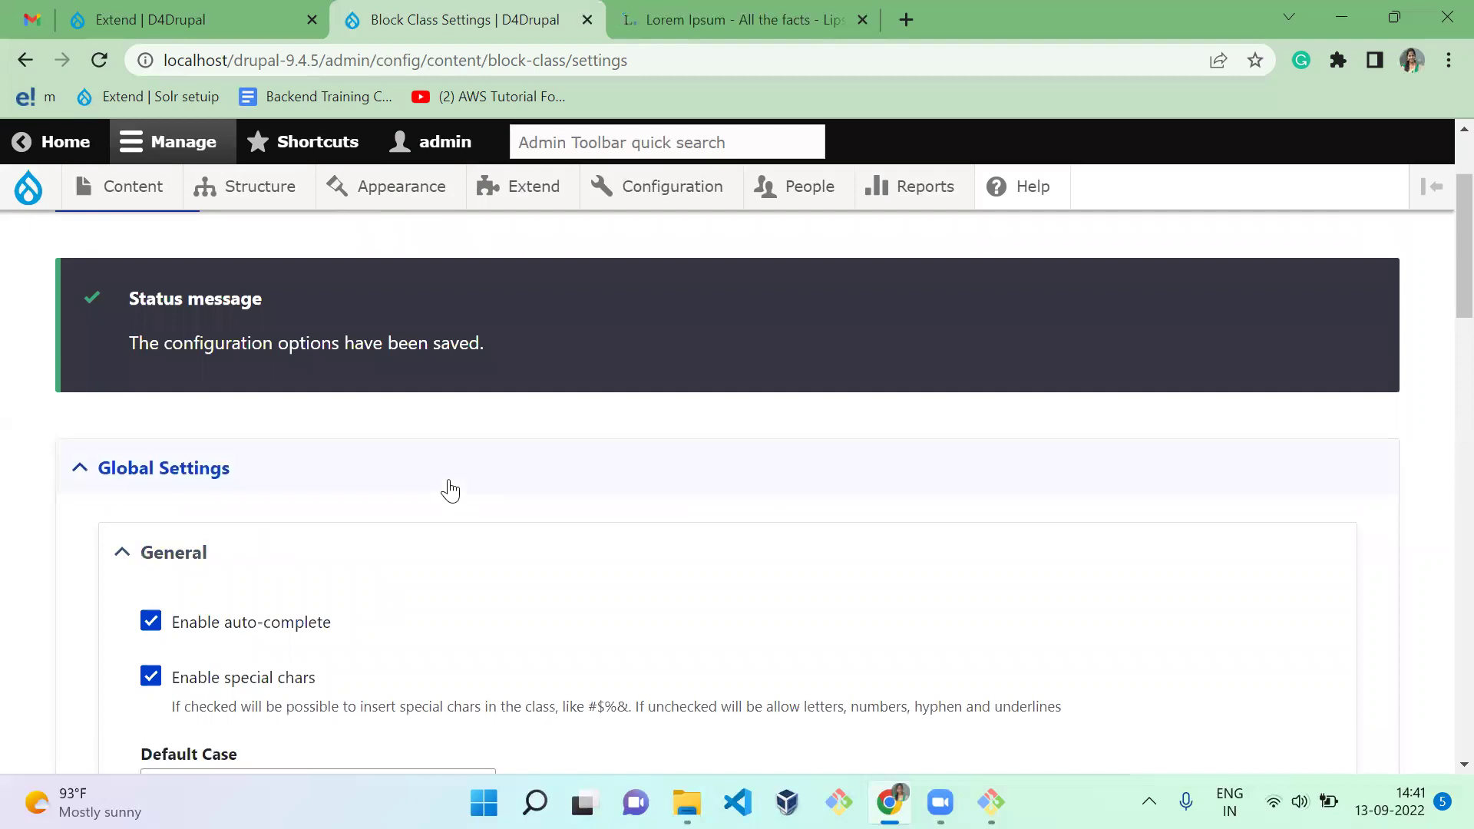
Step: Open the Bulk Operations page of the Block Class configuration
left_click_drag(1459, 265, 1442, 80)
scroll(687, 412, "up", 1)
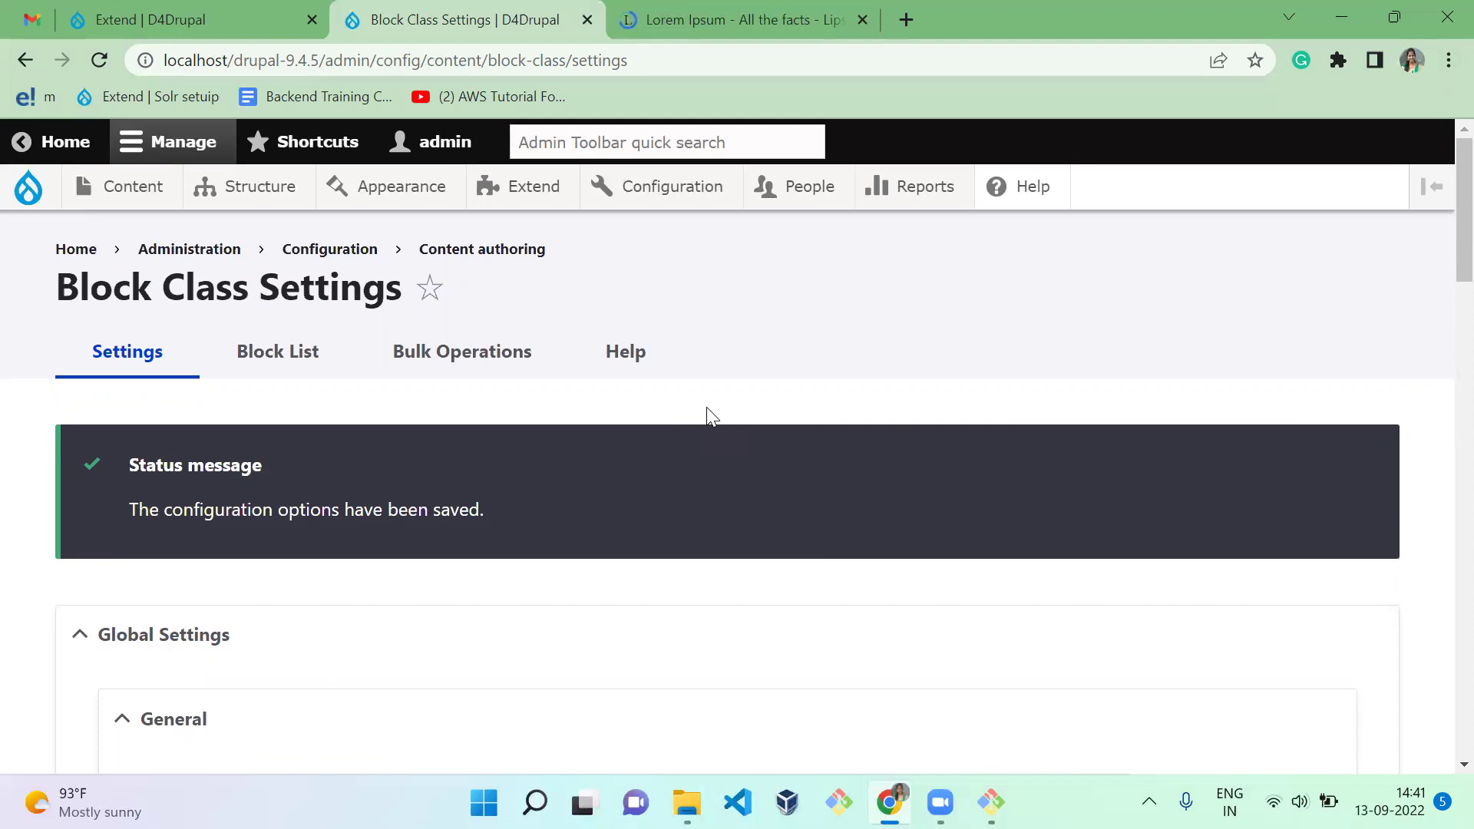
left_click(470, 344)
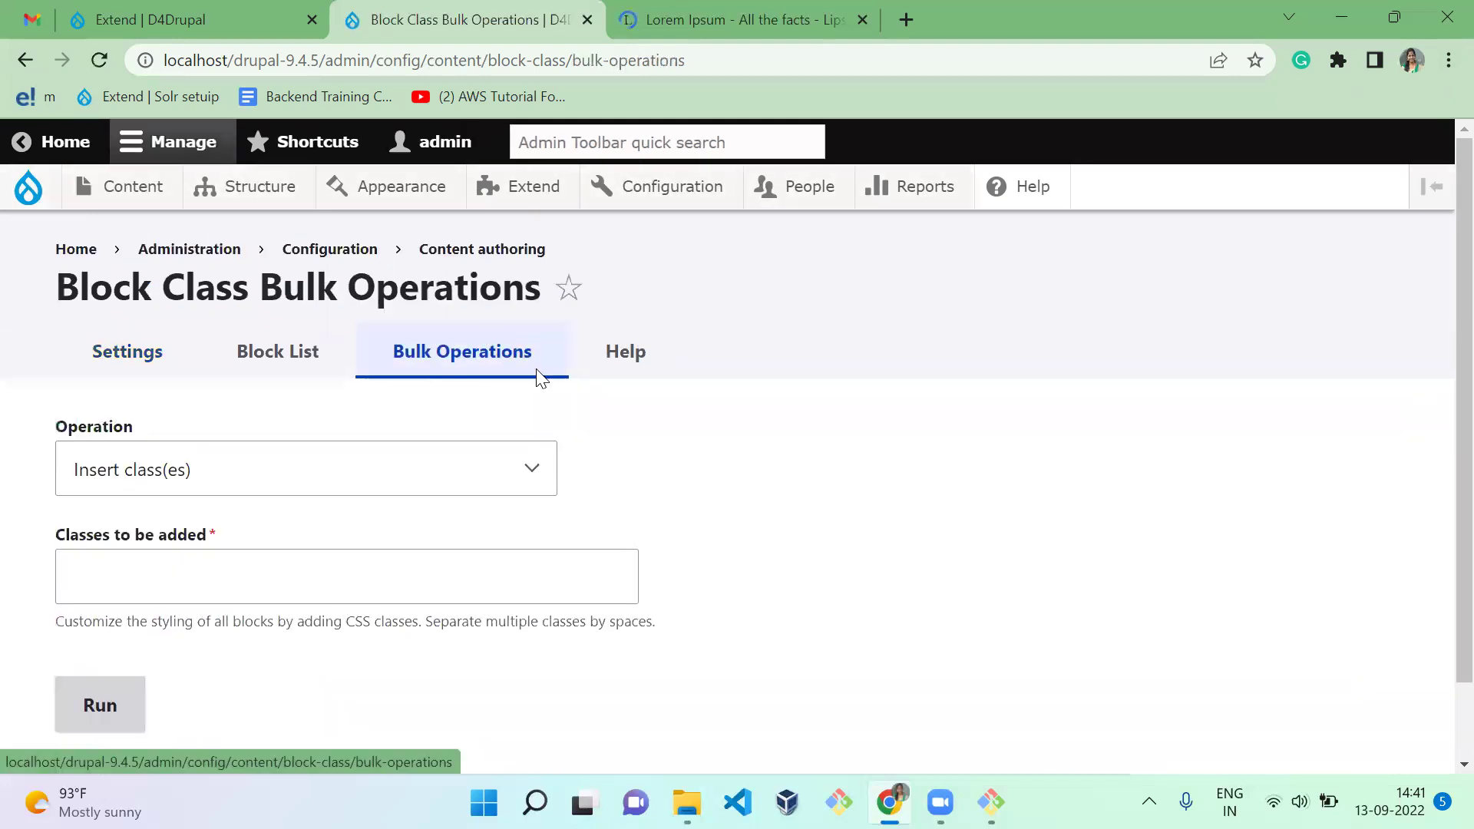
Step: Run the Insert class(es) bulk operation with the class block-class and confirm it for all blocks
left_click(442, 463)
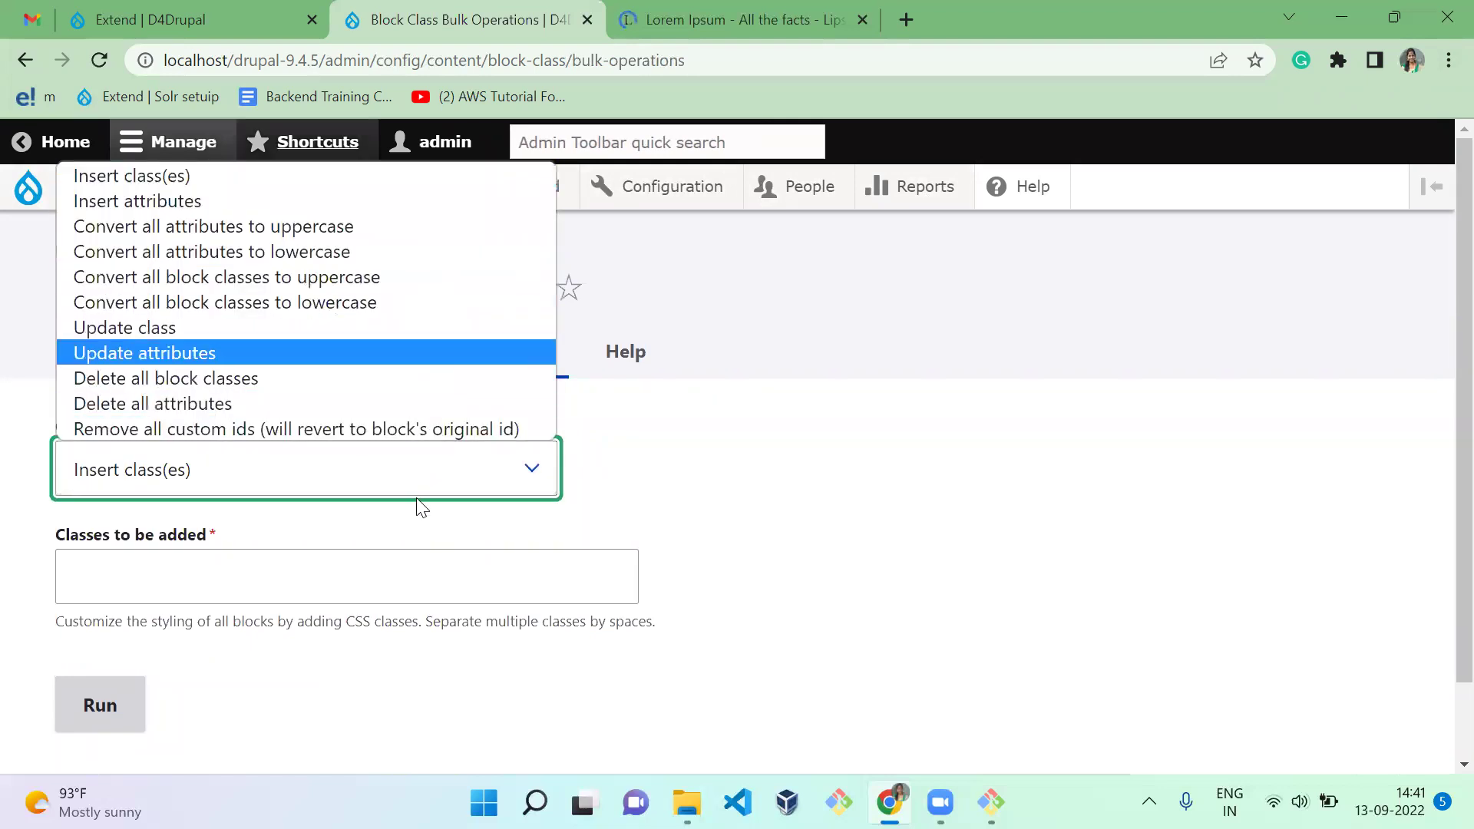
left_click(305, 177)
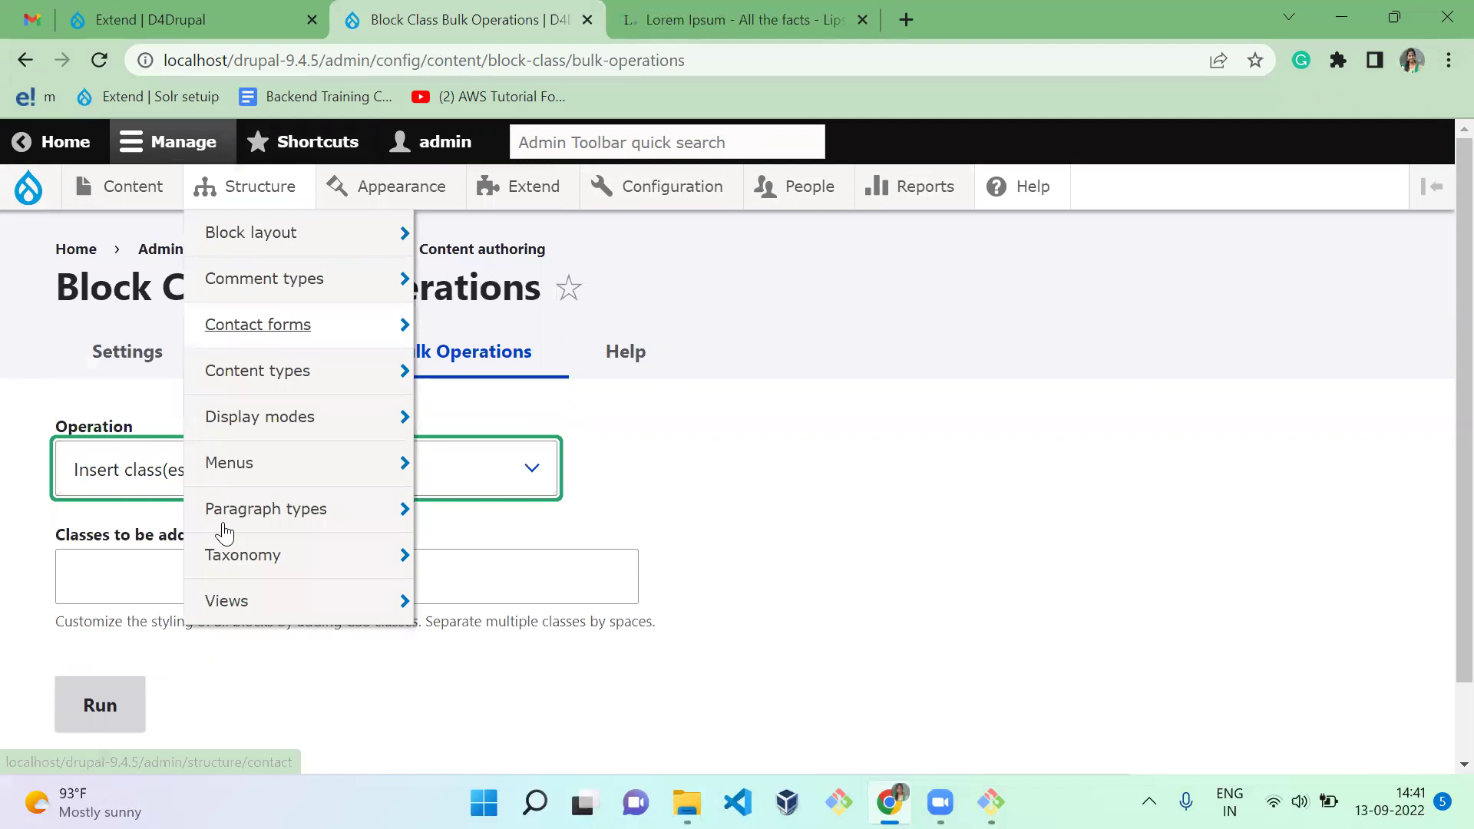
left_click(163, 593)
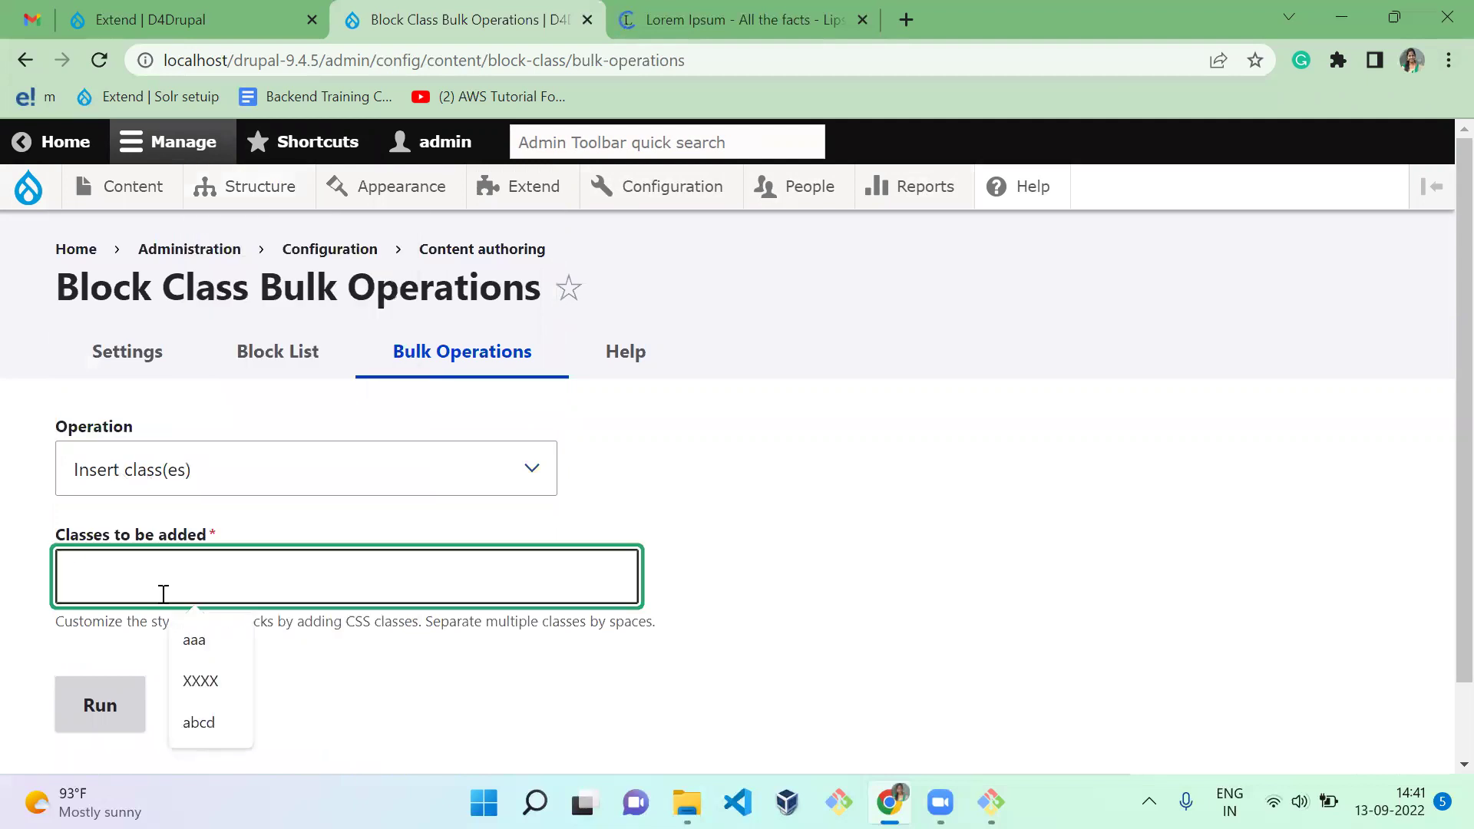
type("block-class")
left_click(105, 698)
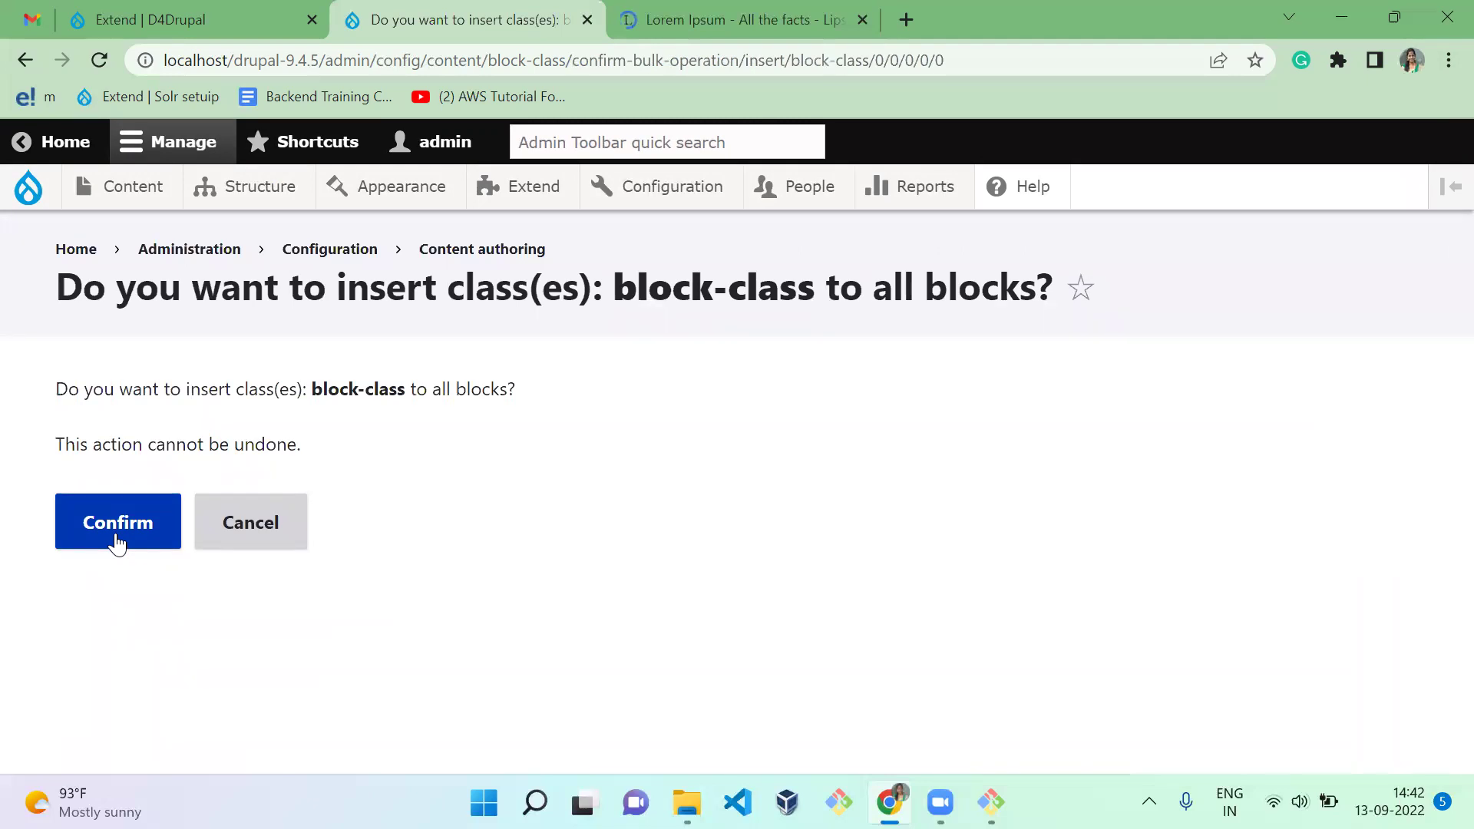
left_click(119, 540)
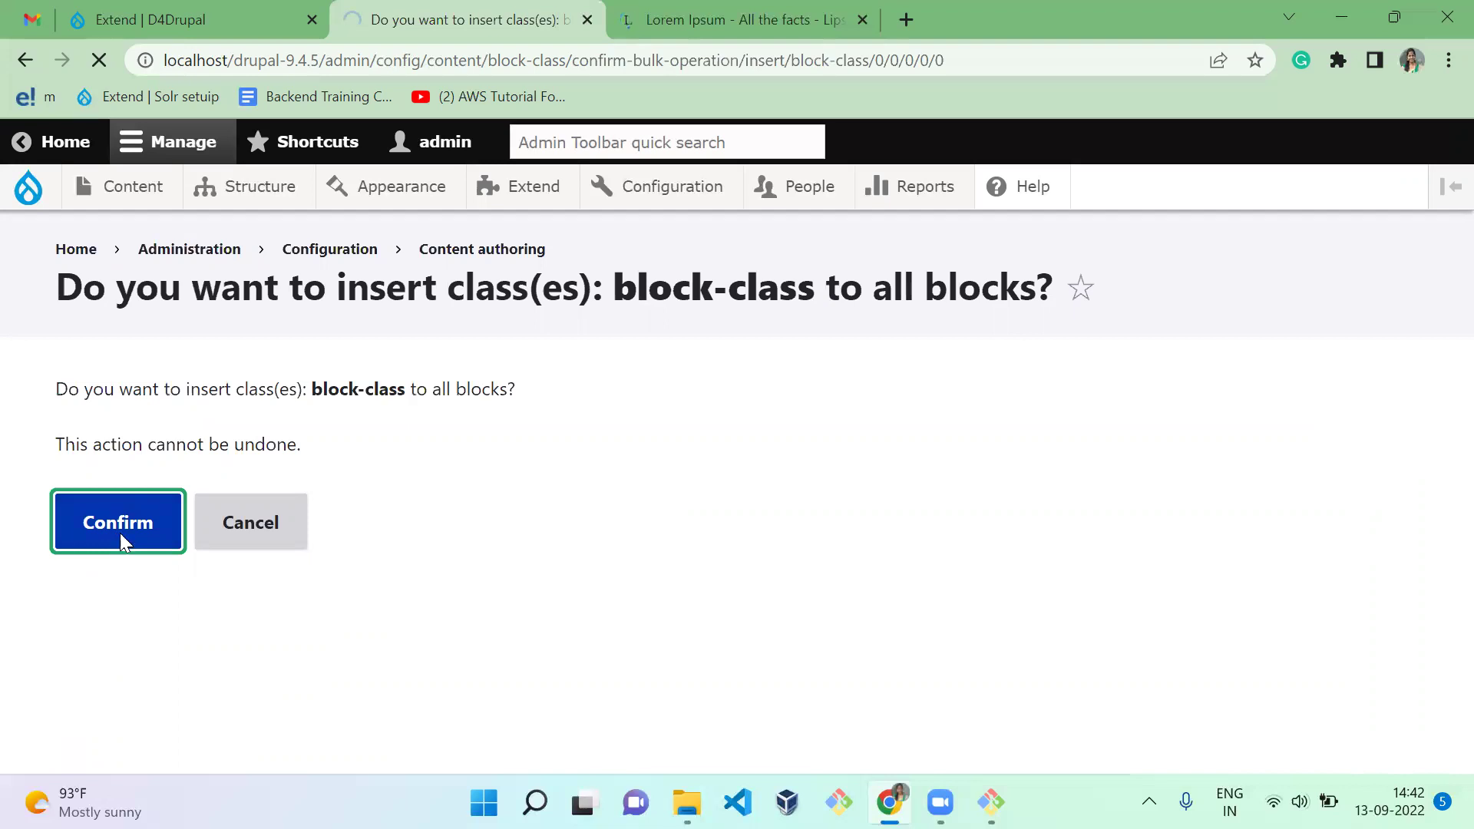
Step: Go to Block layout in the other browser tab and open the configuration of the Loreum ipsum block in the Sidebar region
left_click(166, 10)
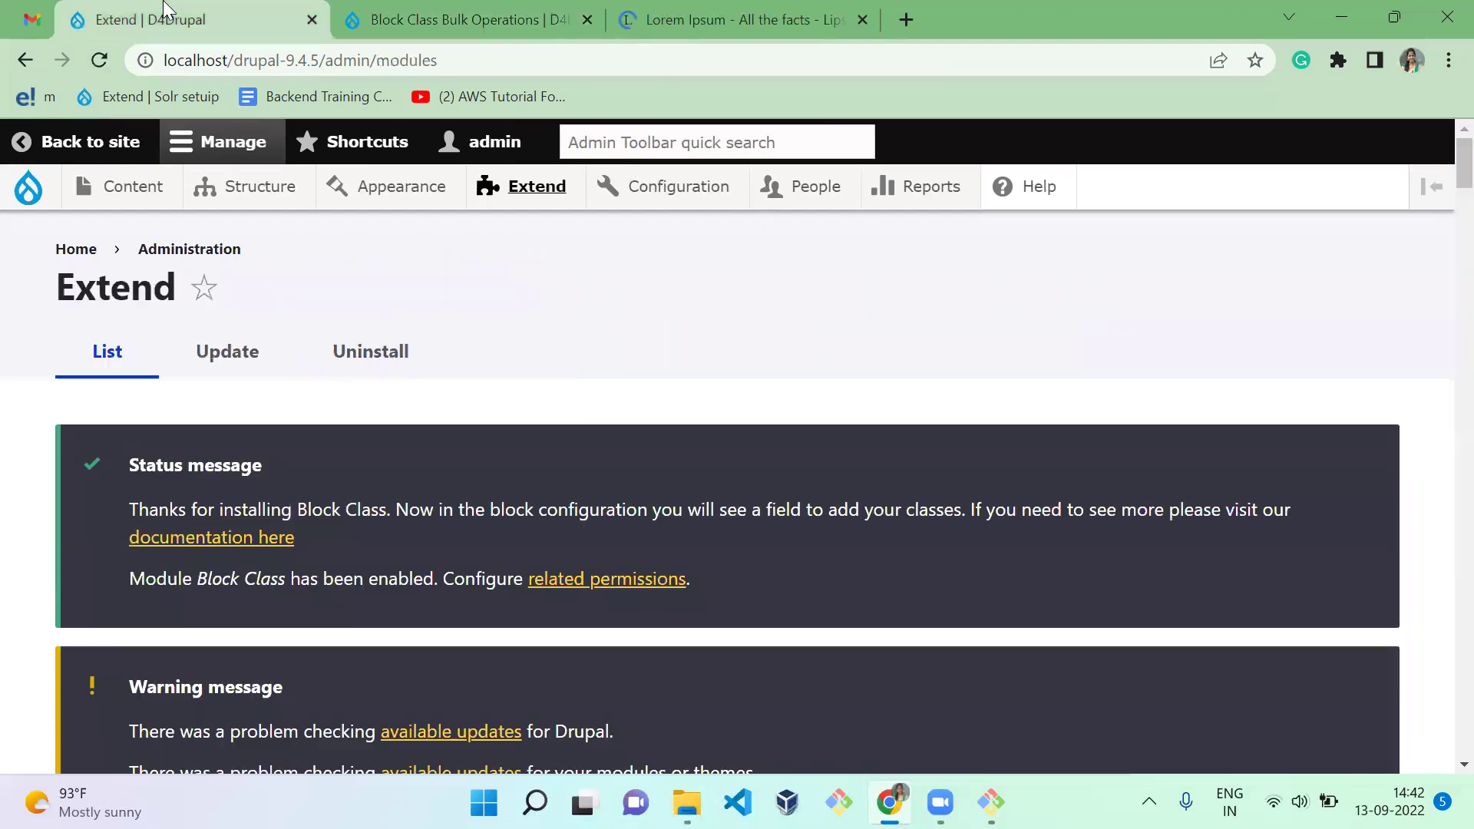
mouse_move(269, 204)
mouse_move(284, 235)
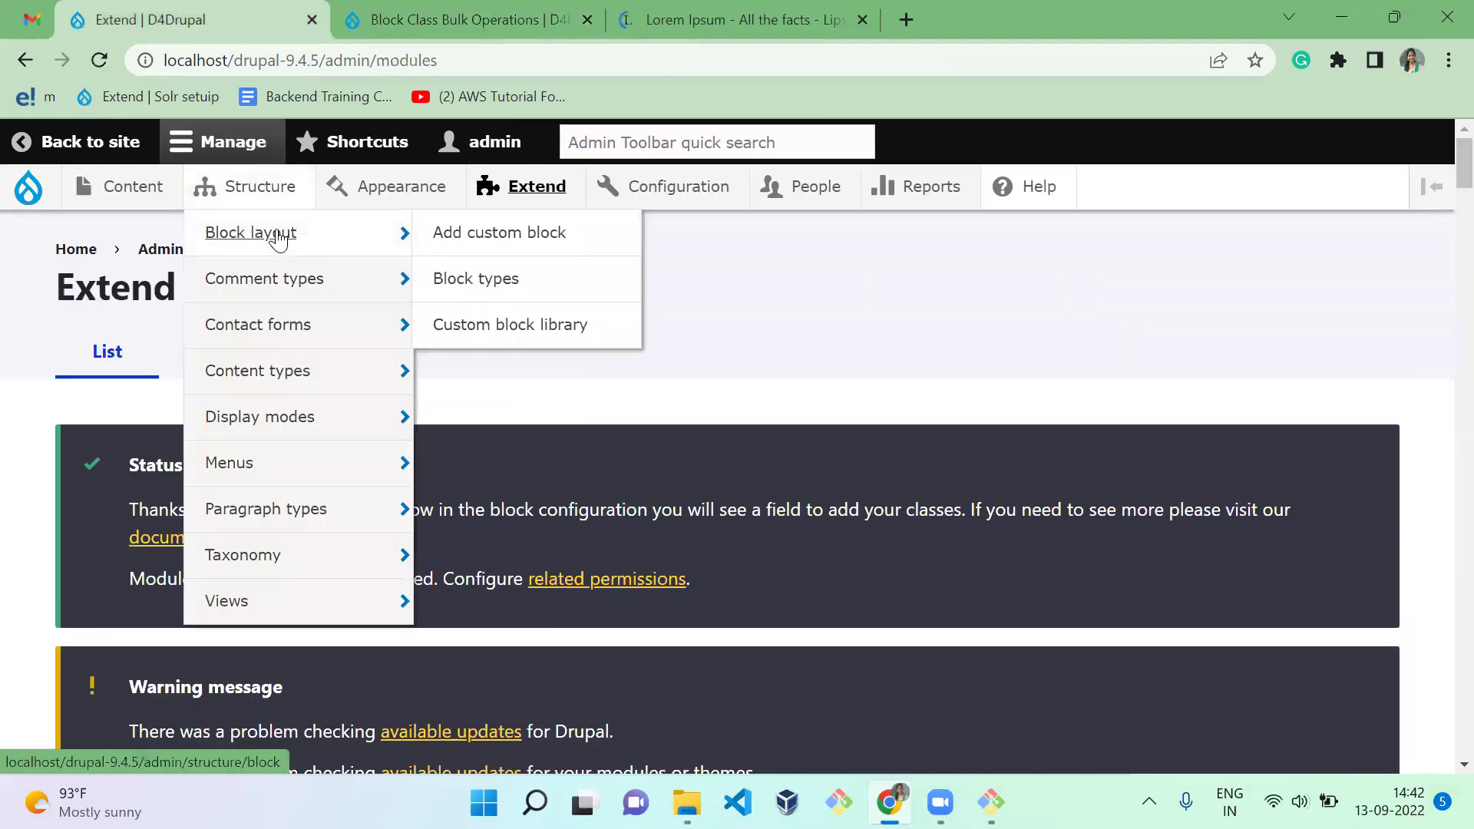
left_click(342, 238)
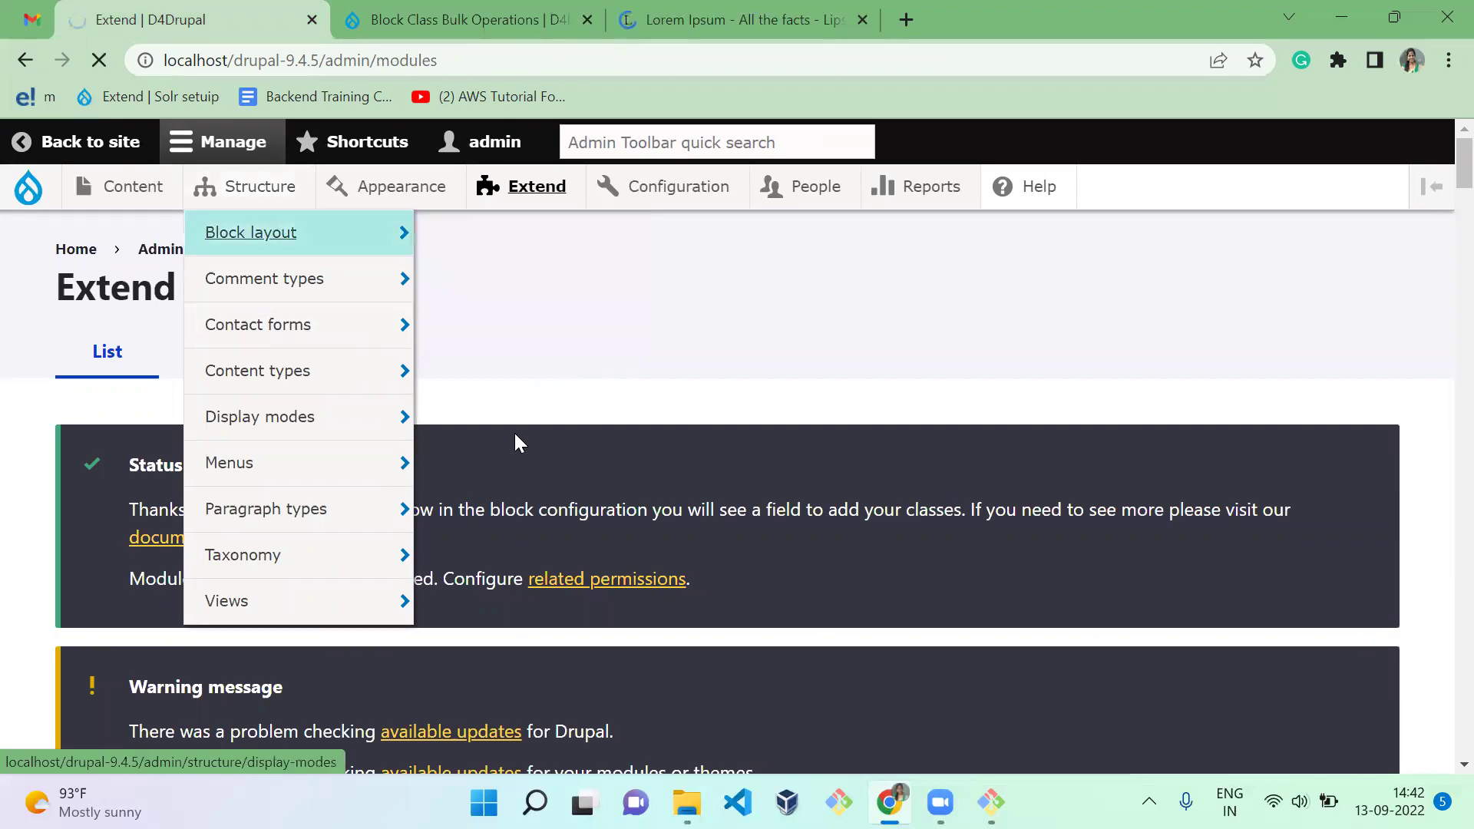
scroll(521, 444, "down", 10)
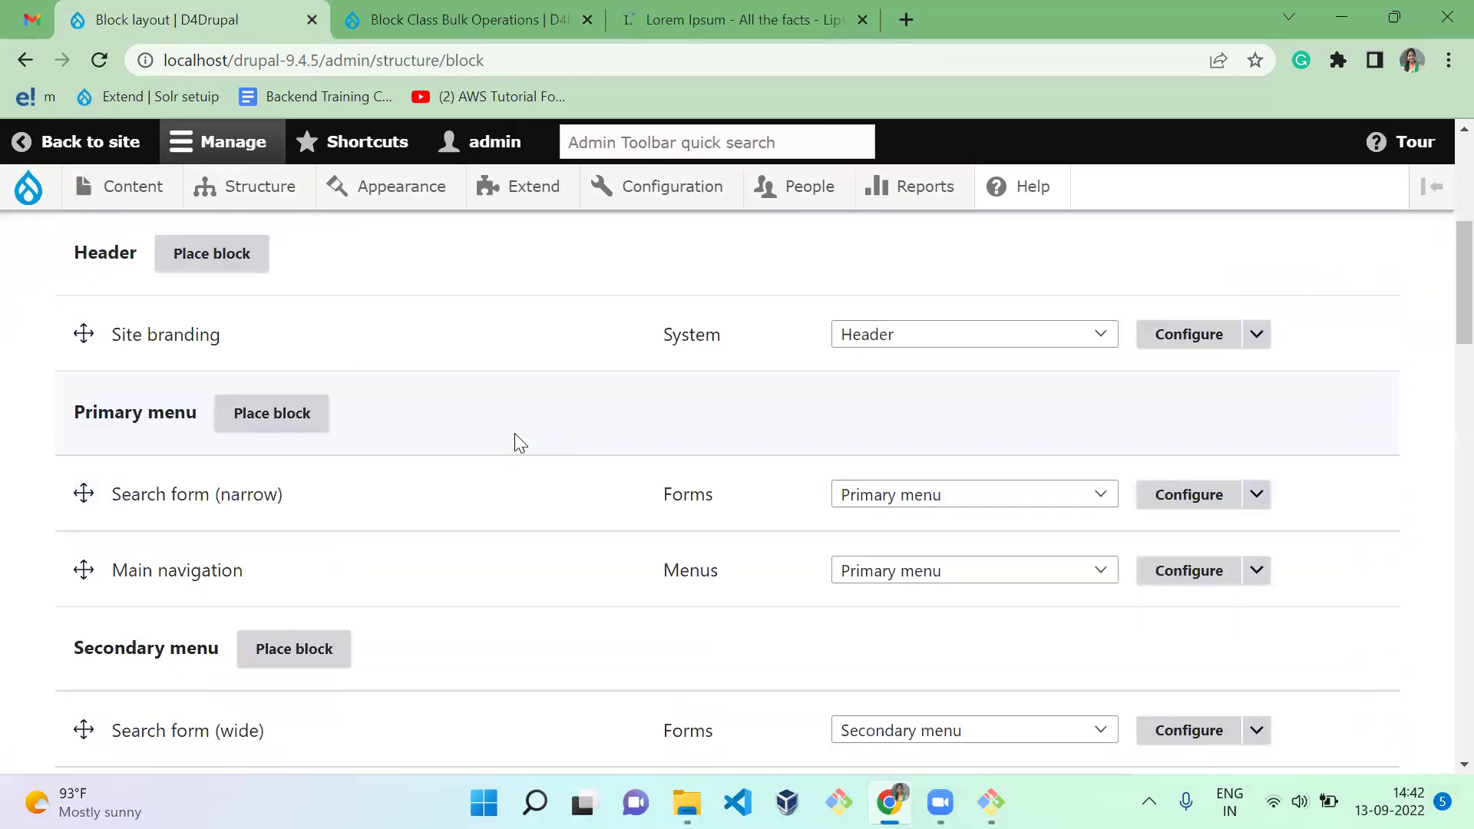
scroll(520, 444, "down", 10)
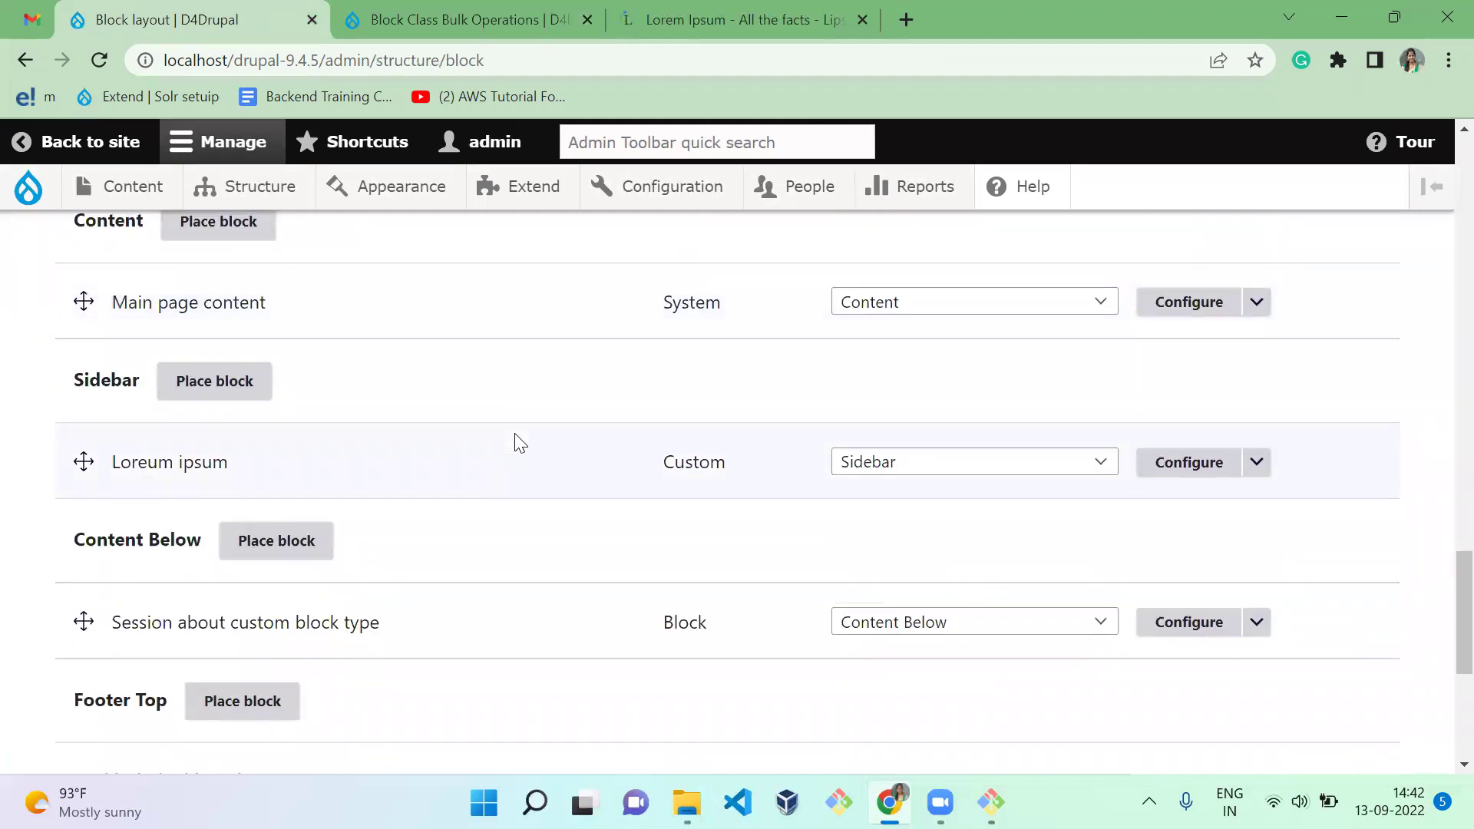
double_click(189, 468)
left_click_drag(189, 467, 907, 463)
left_click(929, 363)
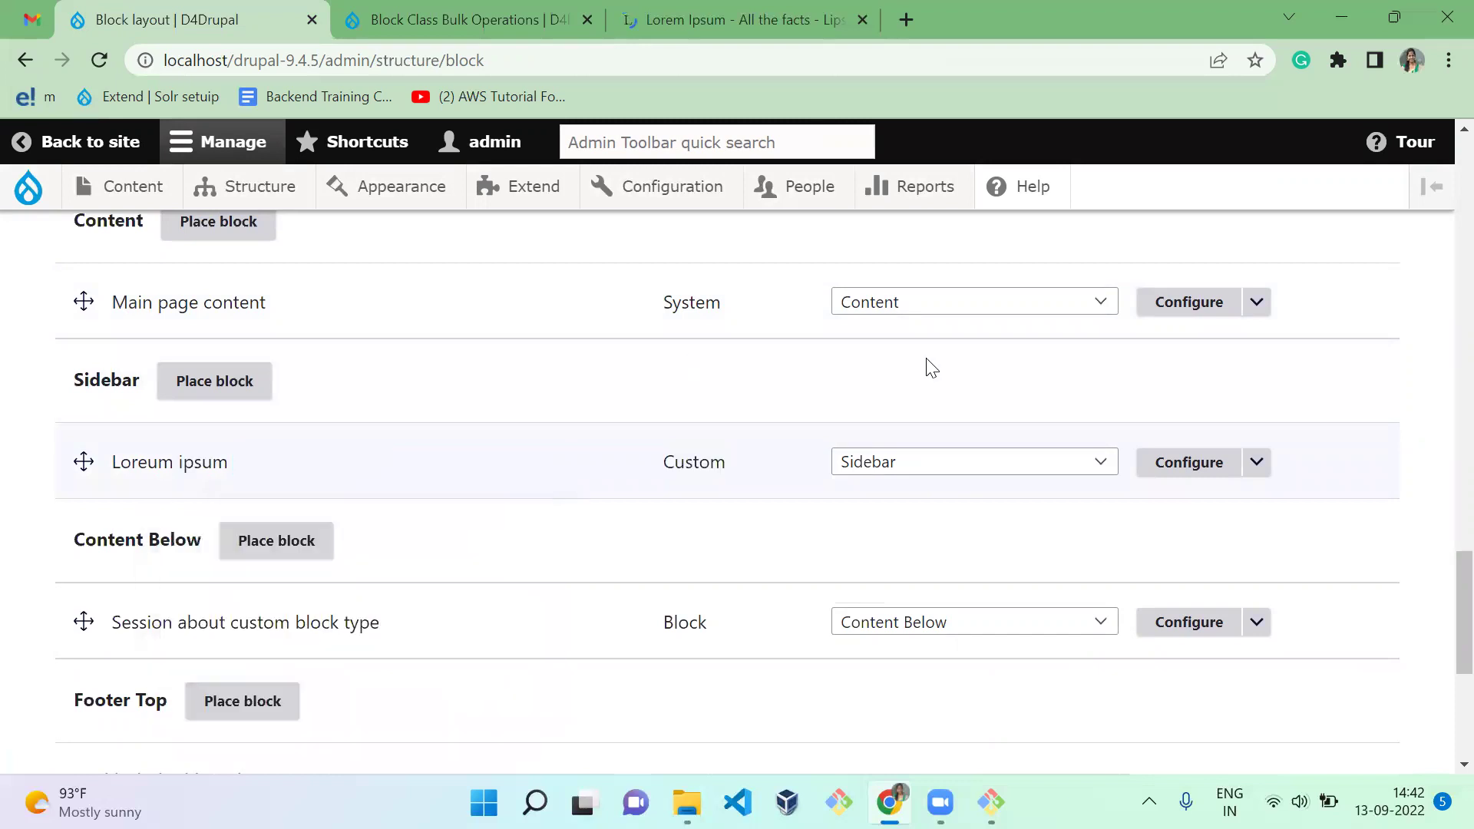
left_click(1179, 466)
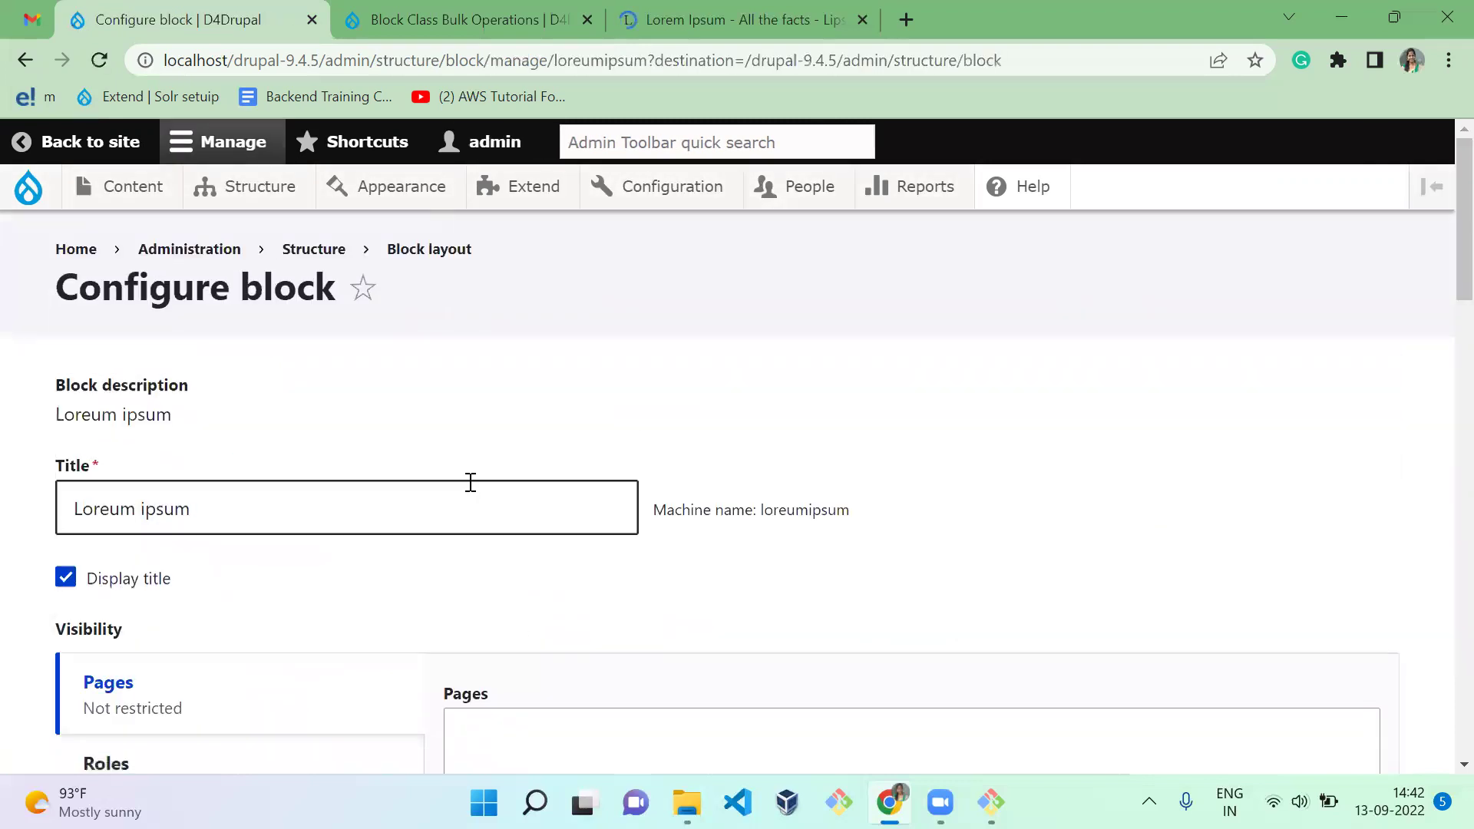
Step: Examine the CSS class field of the Loreum ipsum block and compare it with the bulk operation page
scroll(471, 482, "down", 10)
scroll(471, 482, "up", 1)
scroll(470, 483, "up", 2)
scroll(471, 491, "down", 1)
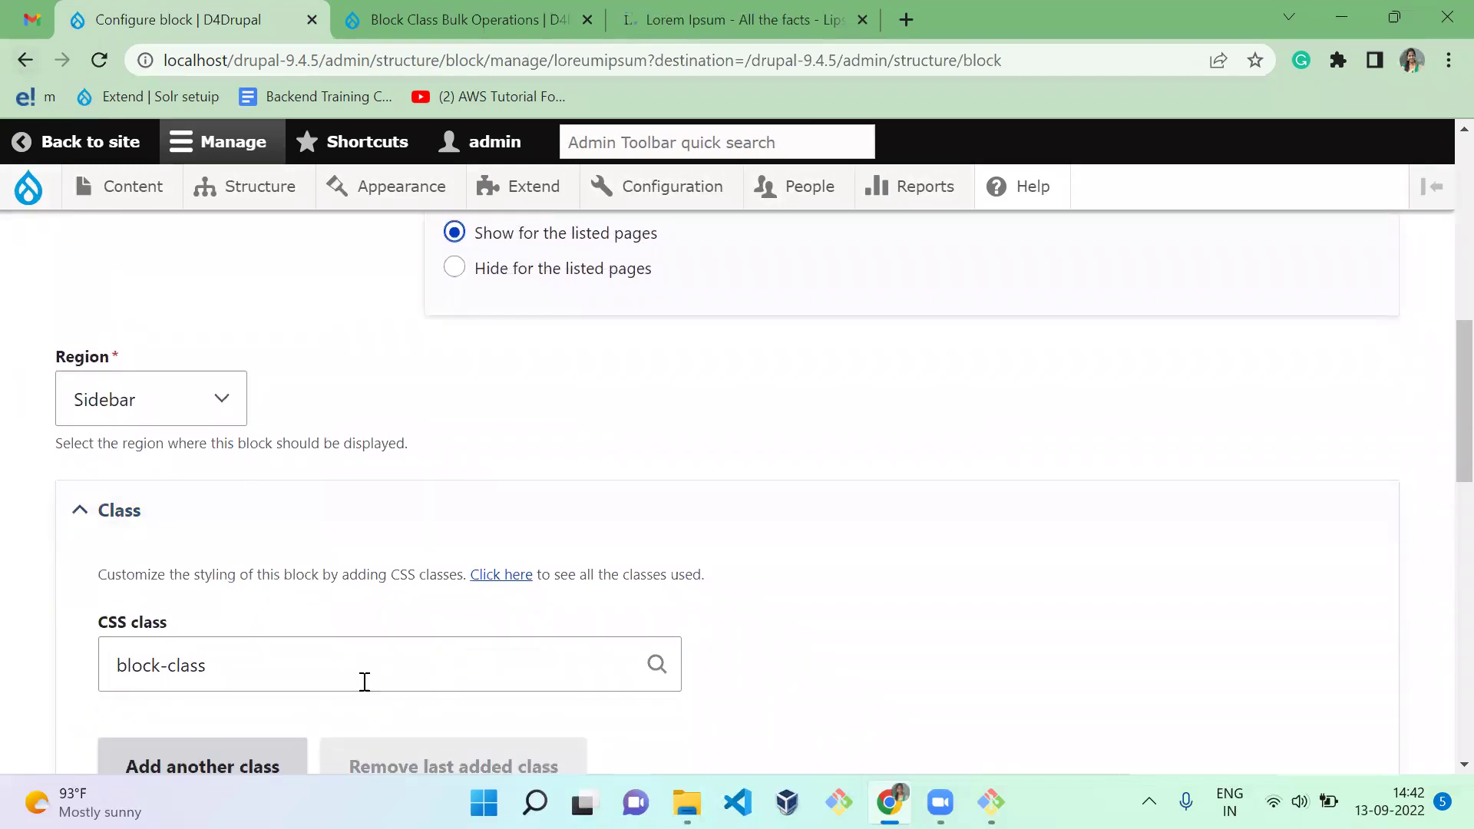
left_click(342, 660)
triple_click(342, 659)
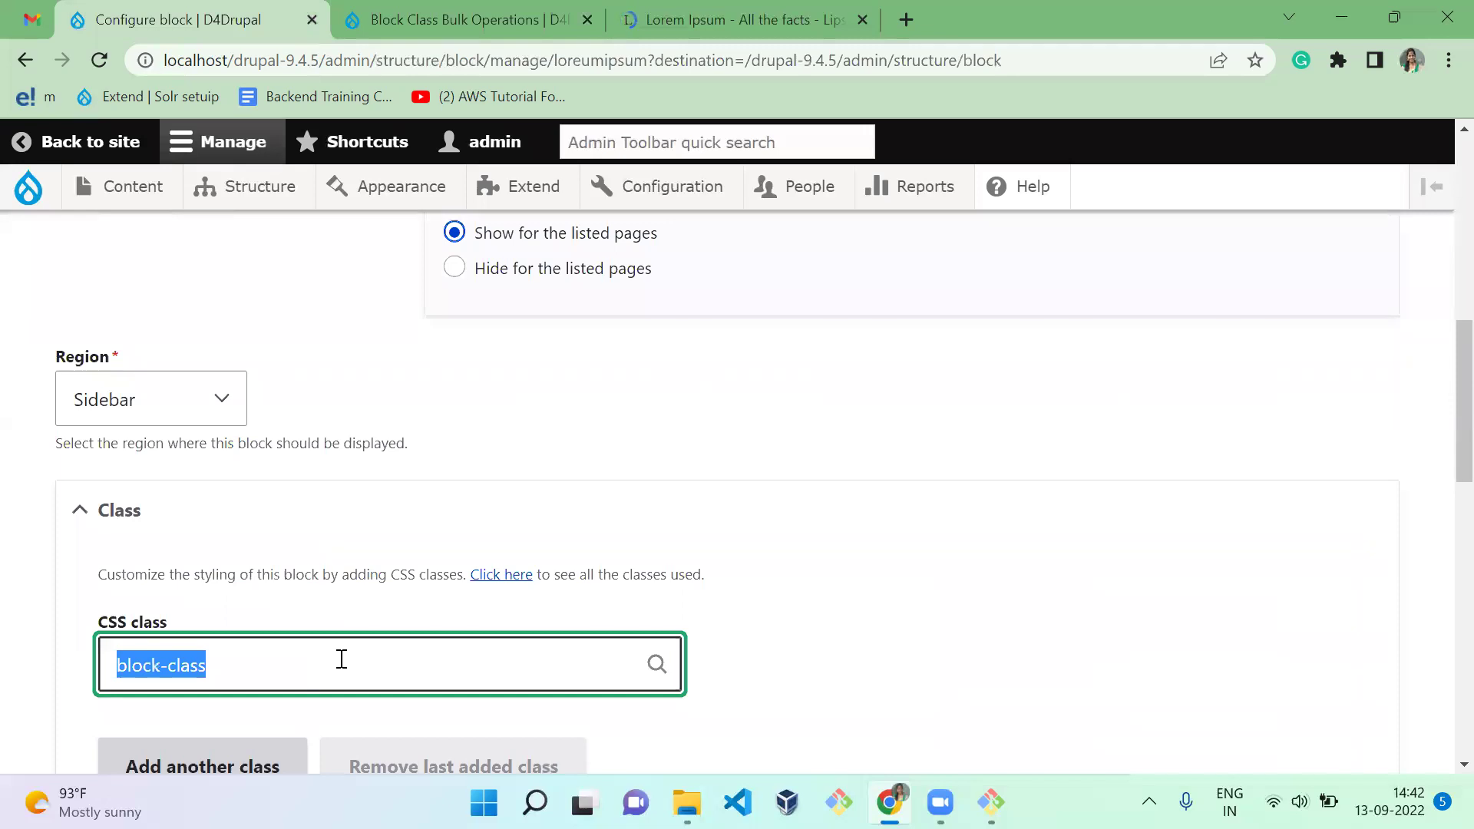
left_click(393, 21)
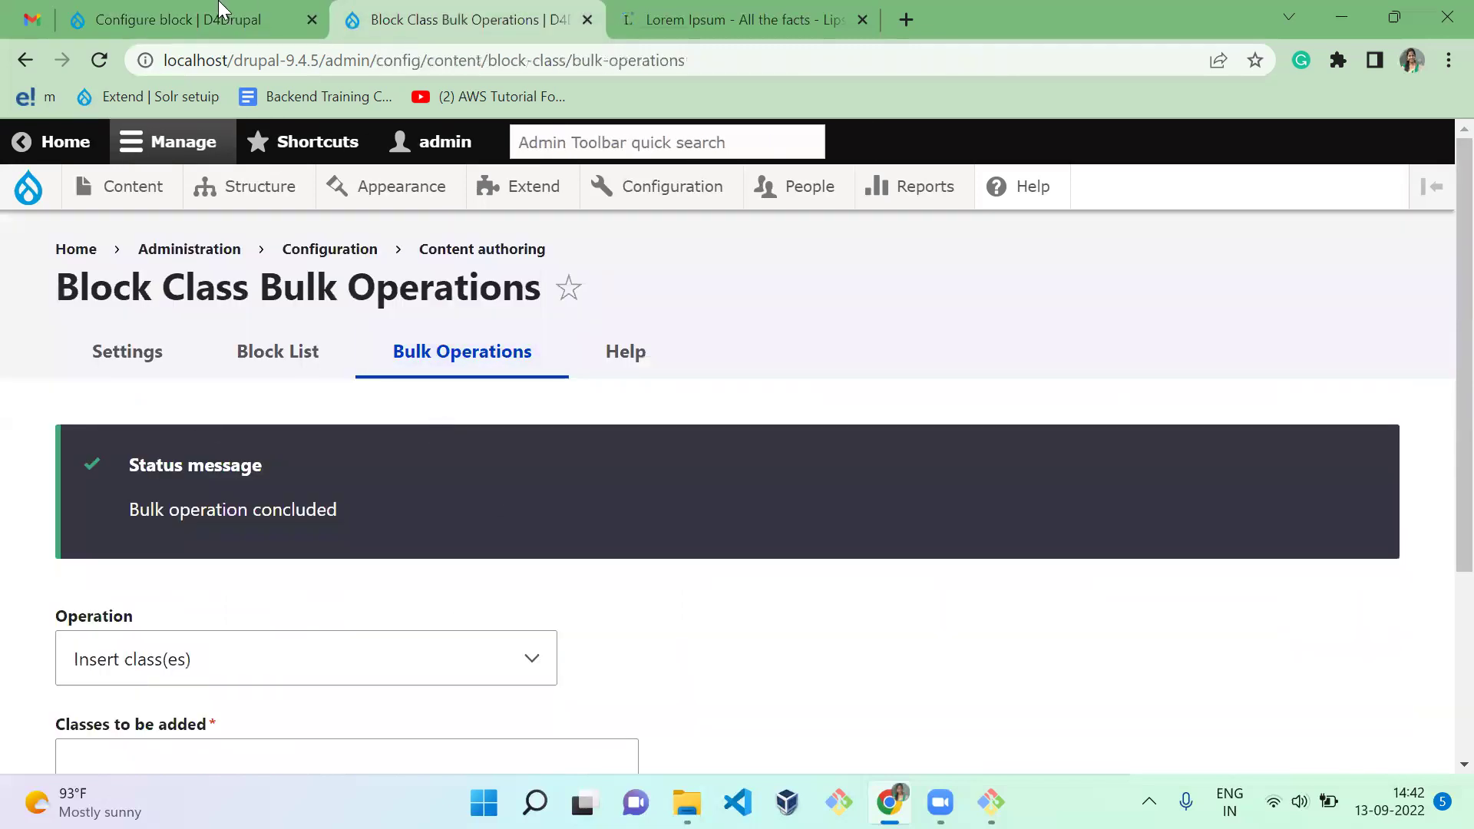
left_click(222, 13)
left_click(583, 392)
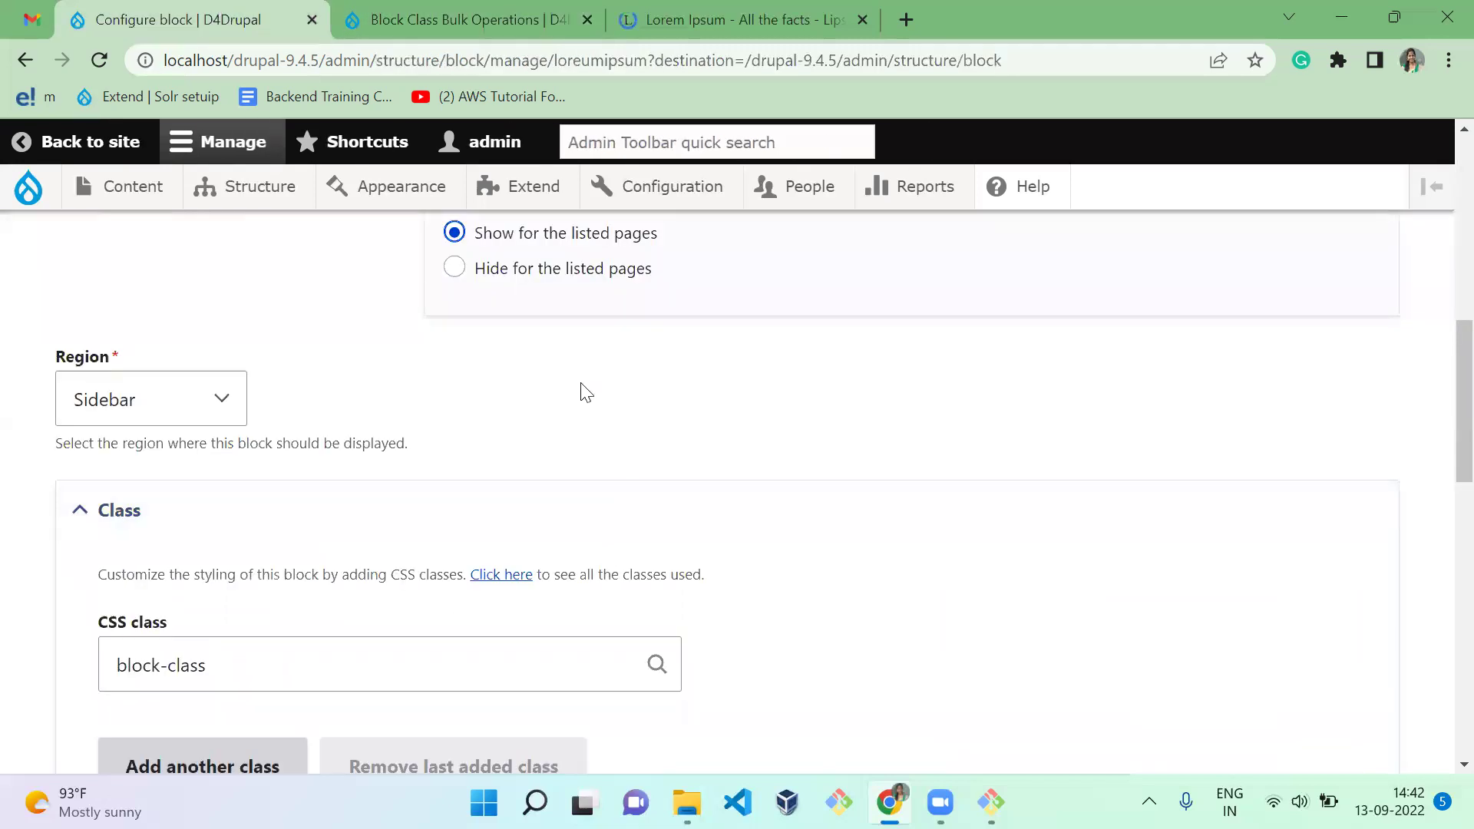
Step: Add a second CSS class field to the block, test its auto-complete with b, and clear the entry
scroll(583, 391, "down", 3)
left_click(224, 536)
left_click(243, 567)
type("b")
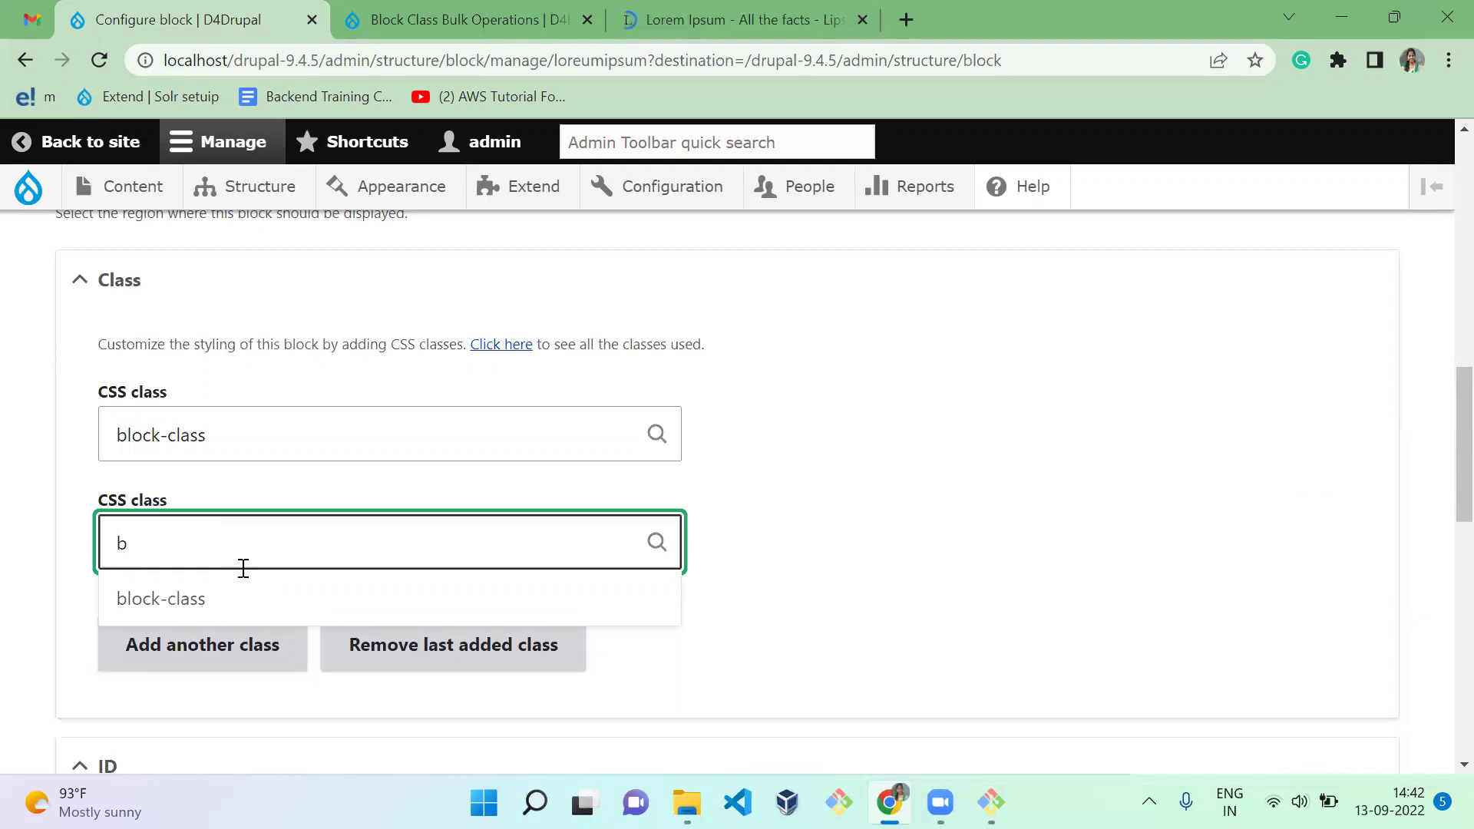
key("BackSpace")
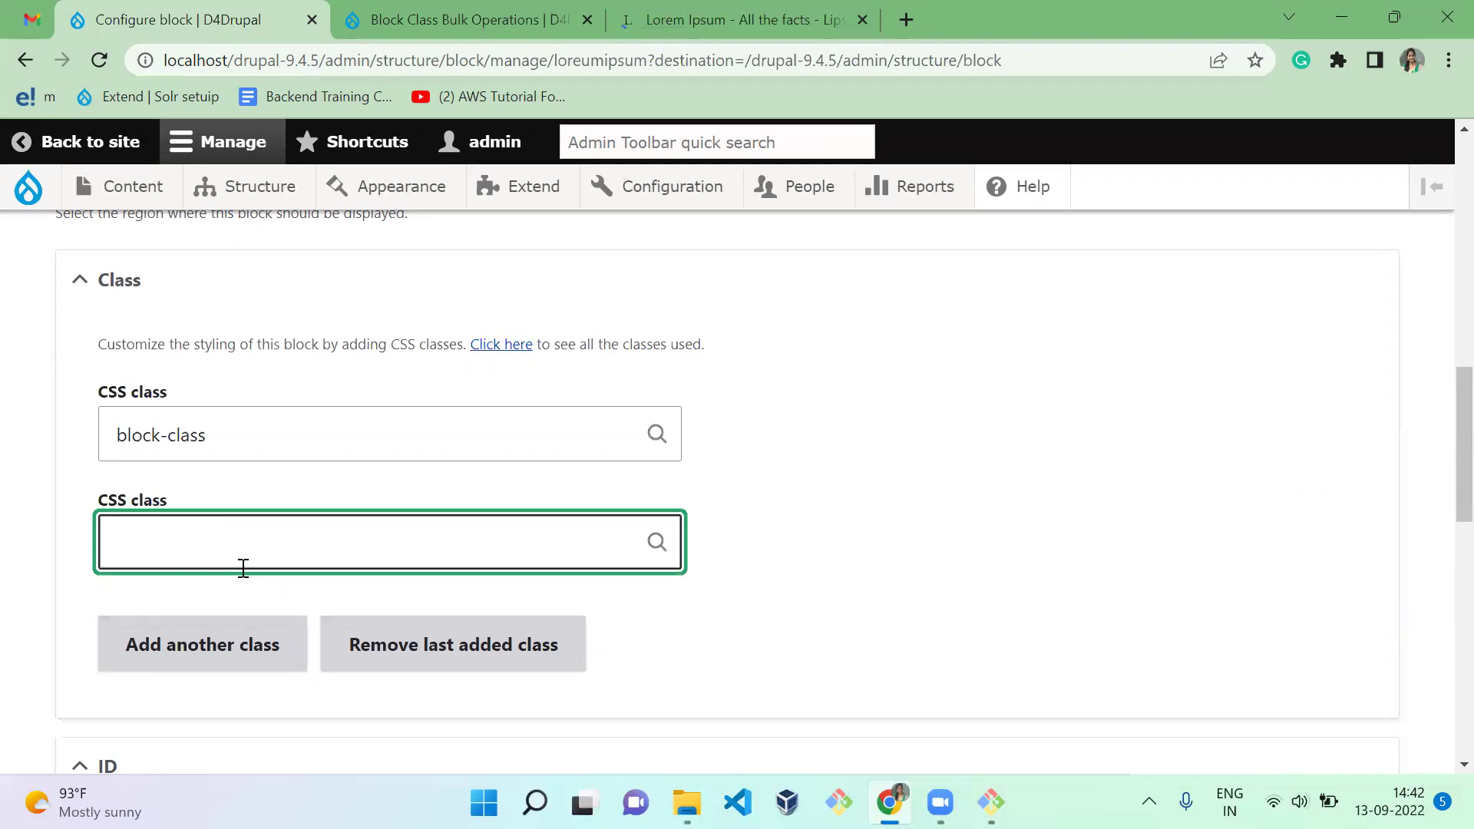
Step: Check the general options in Block Class Settings and enter abcd$xyz as the block's second CSS class
left_click(395, 18)
left_click(126, 338)
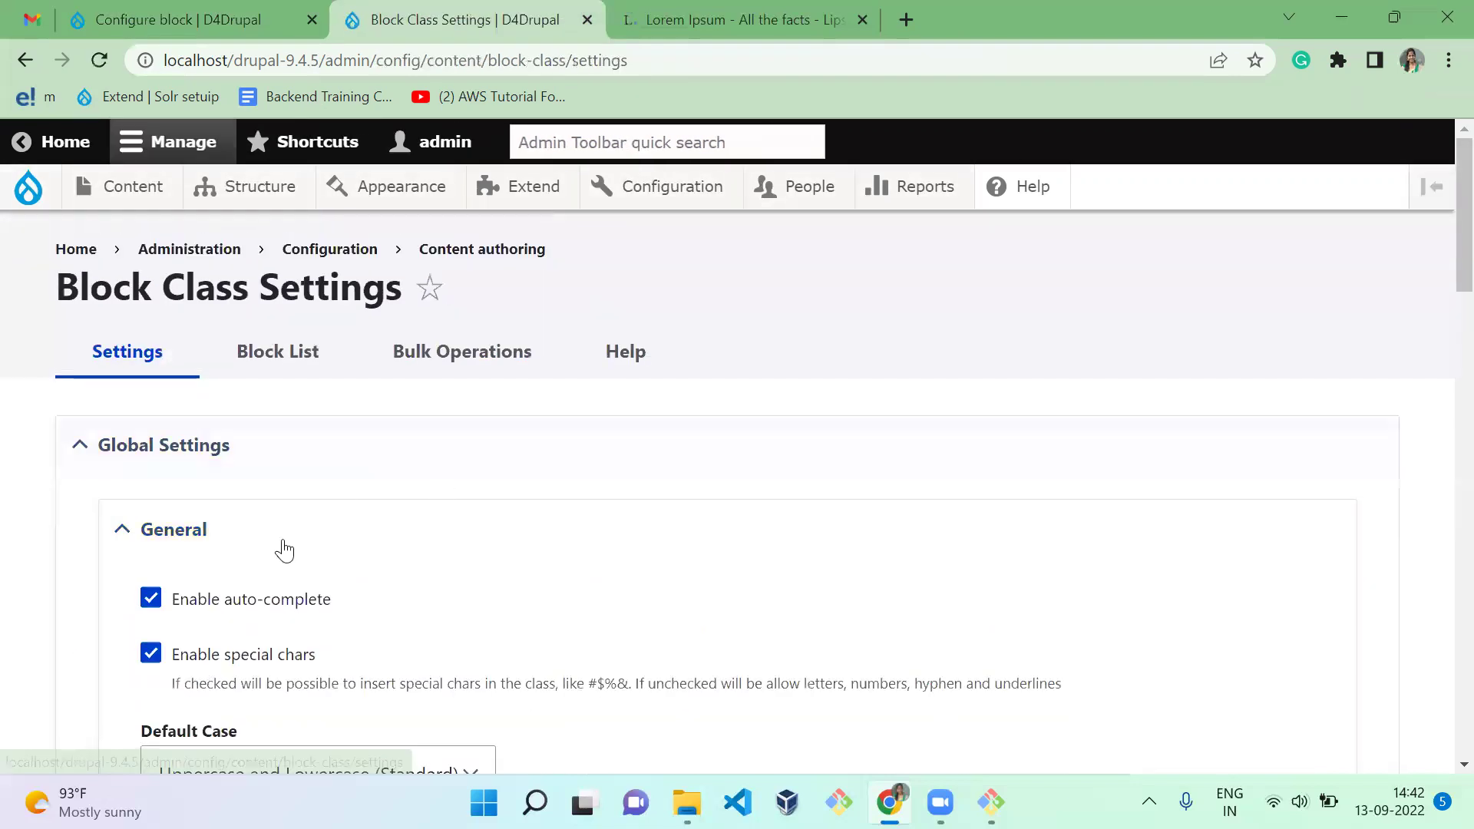
left_click(122, 14)
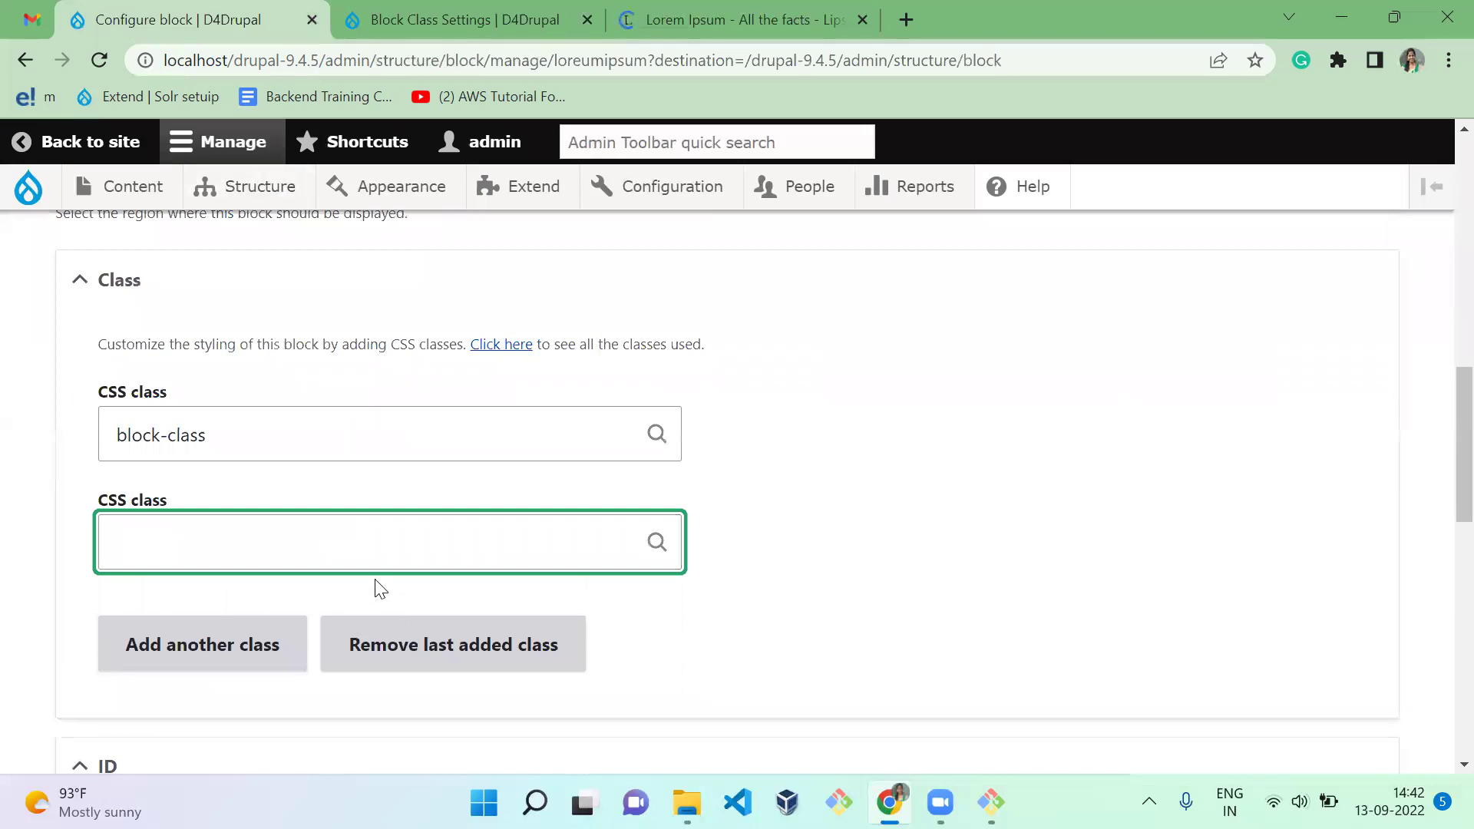
type("abcd$")
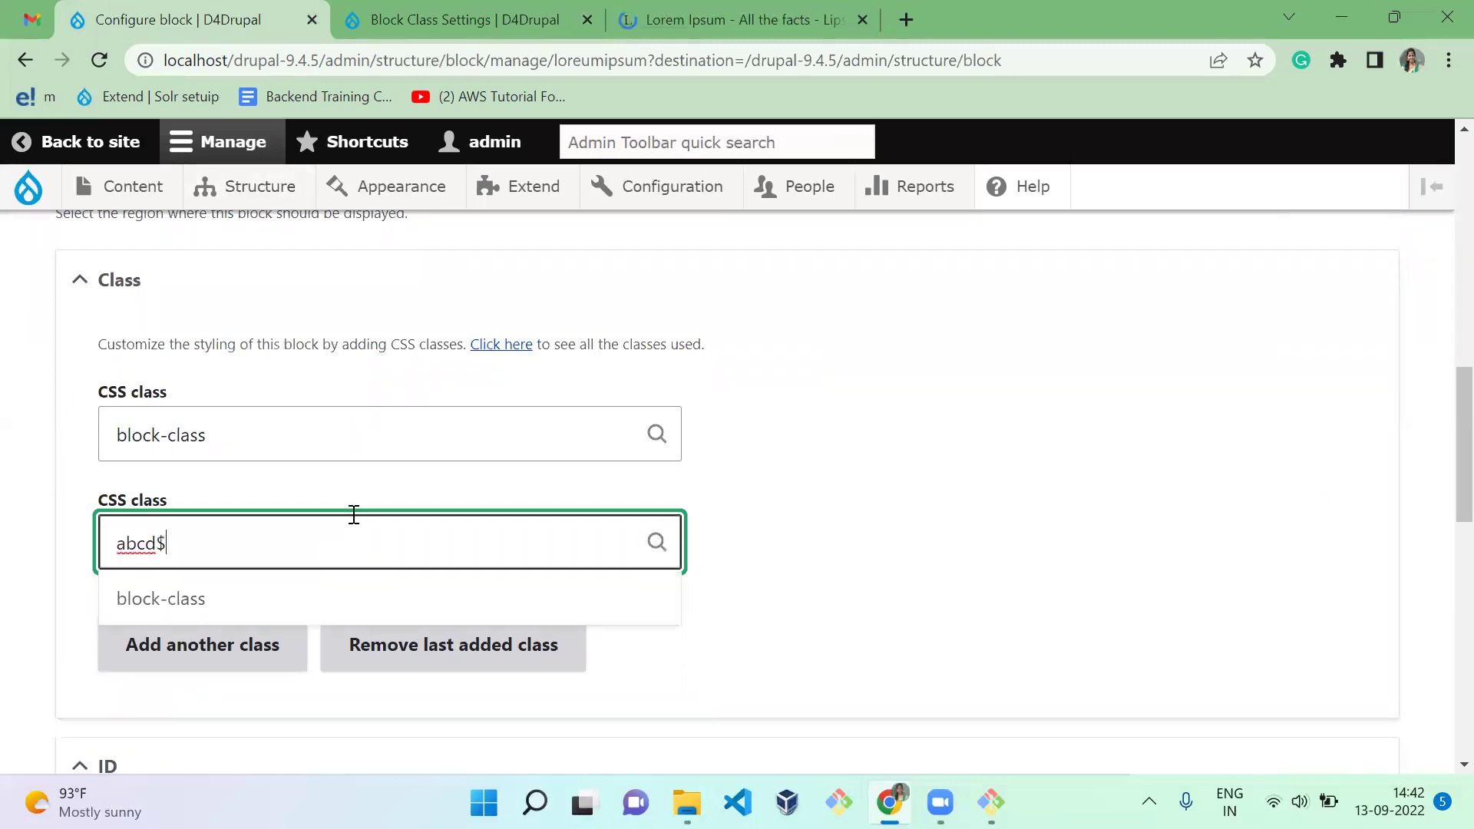
type("xyz")
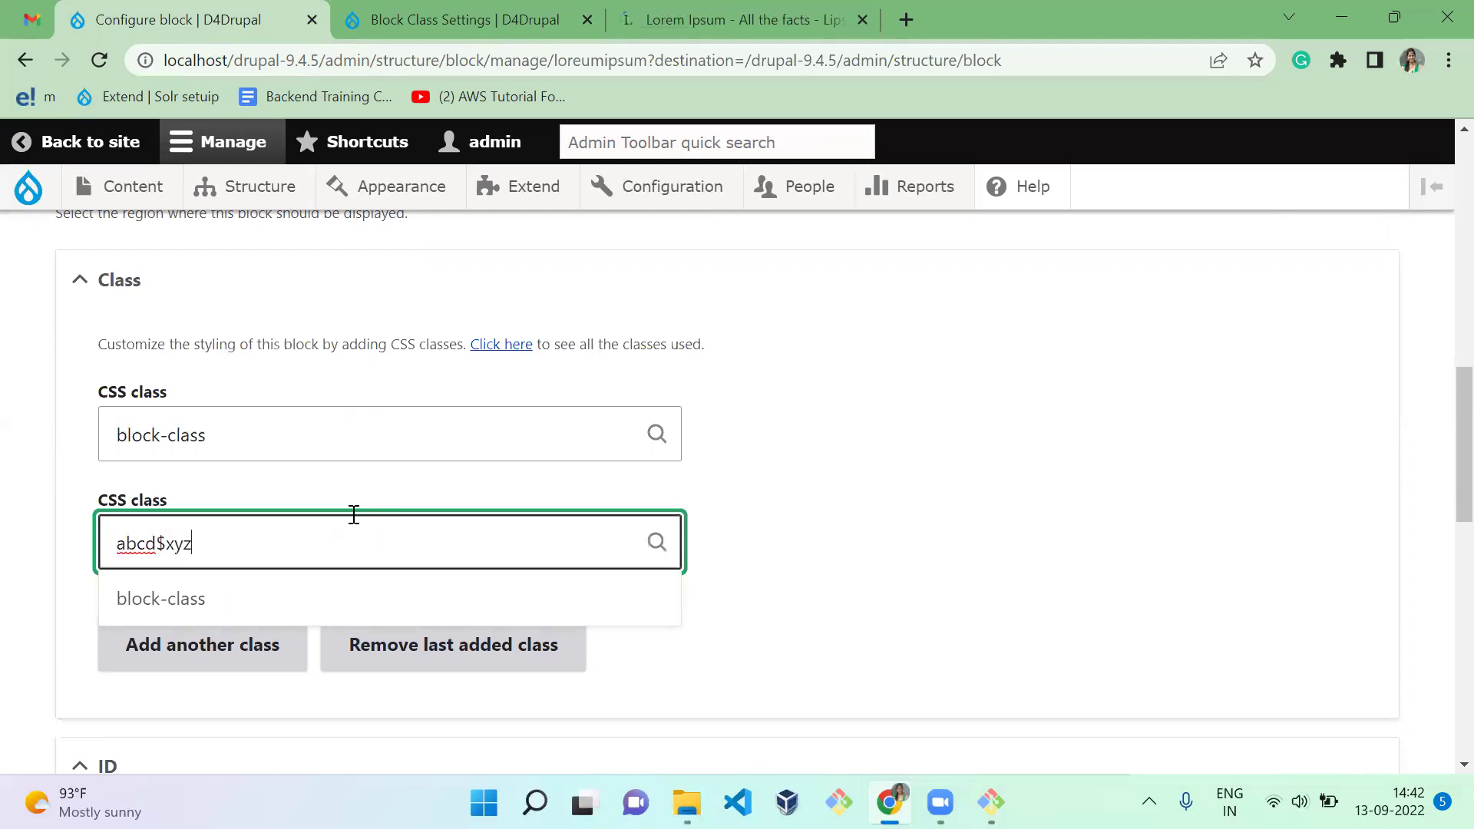
left_click(894, 548)
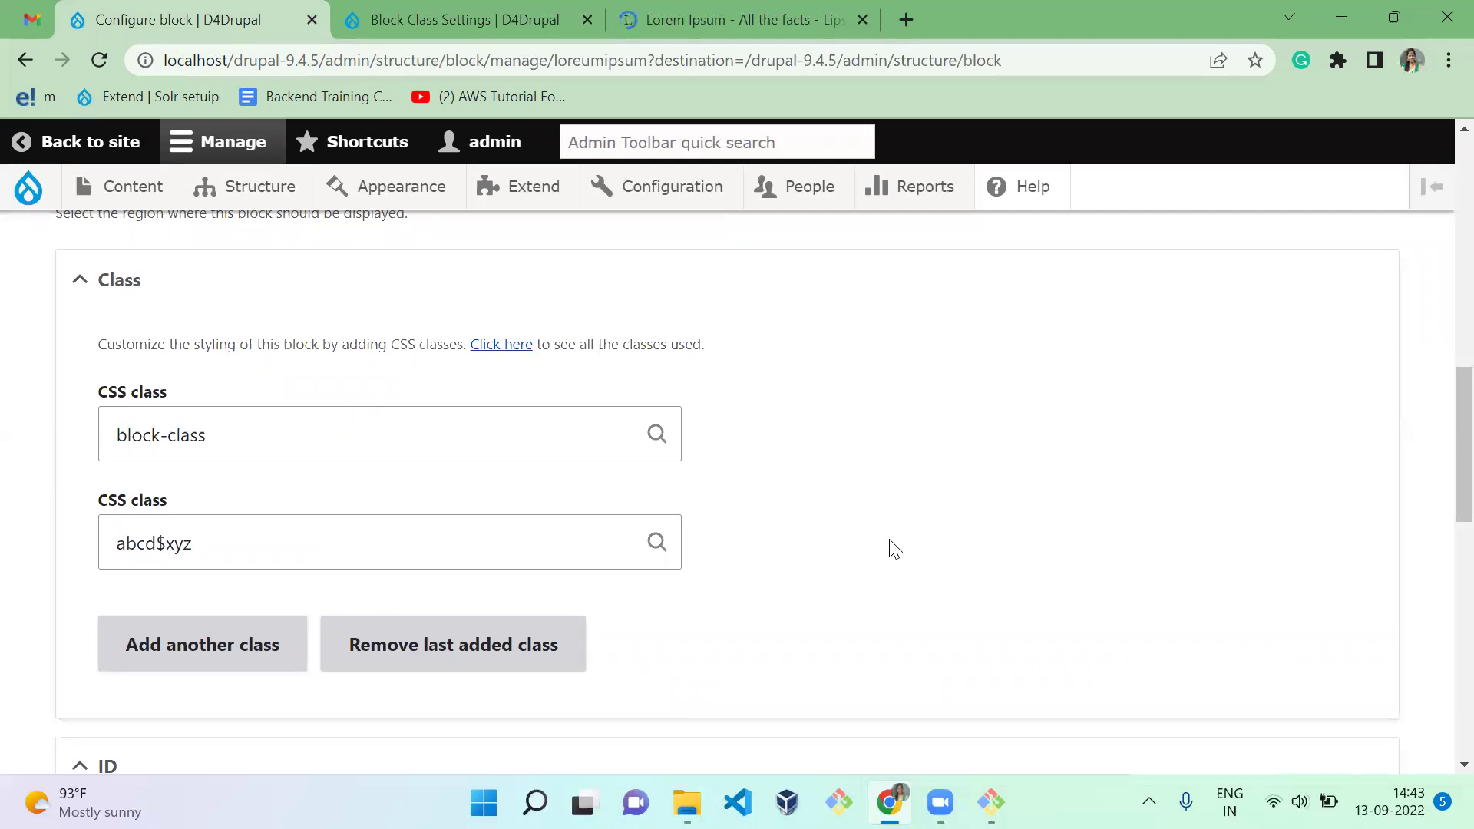
Step: Set the block's custom ID to block-class-session
scroll(895, 549, "down", 5)
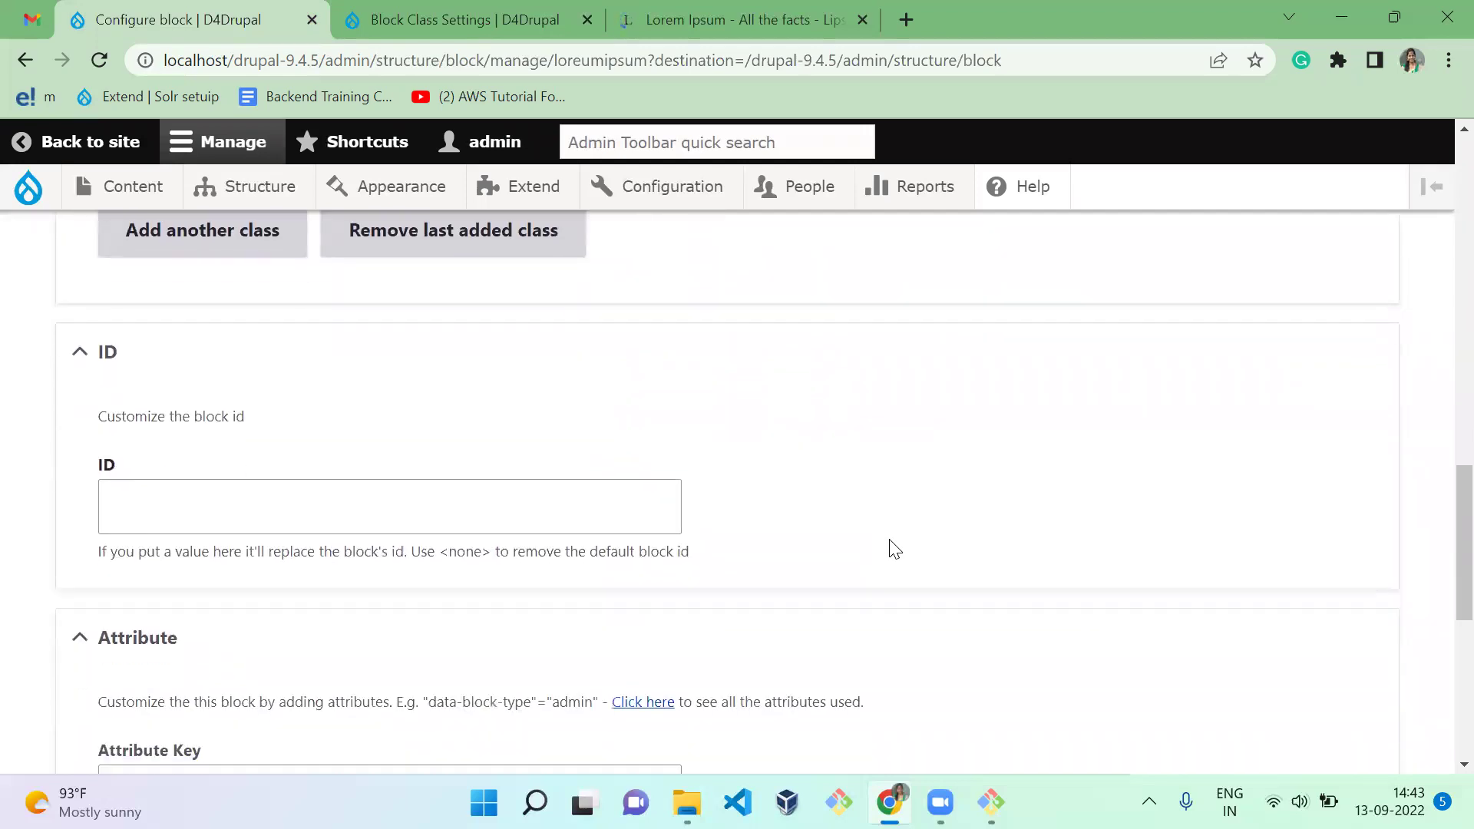
left_click(558, 522)
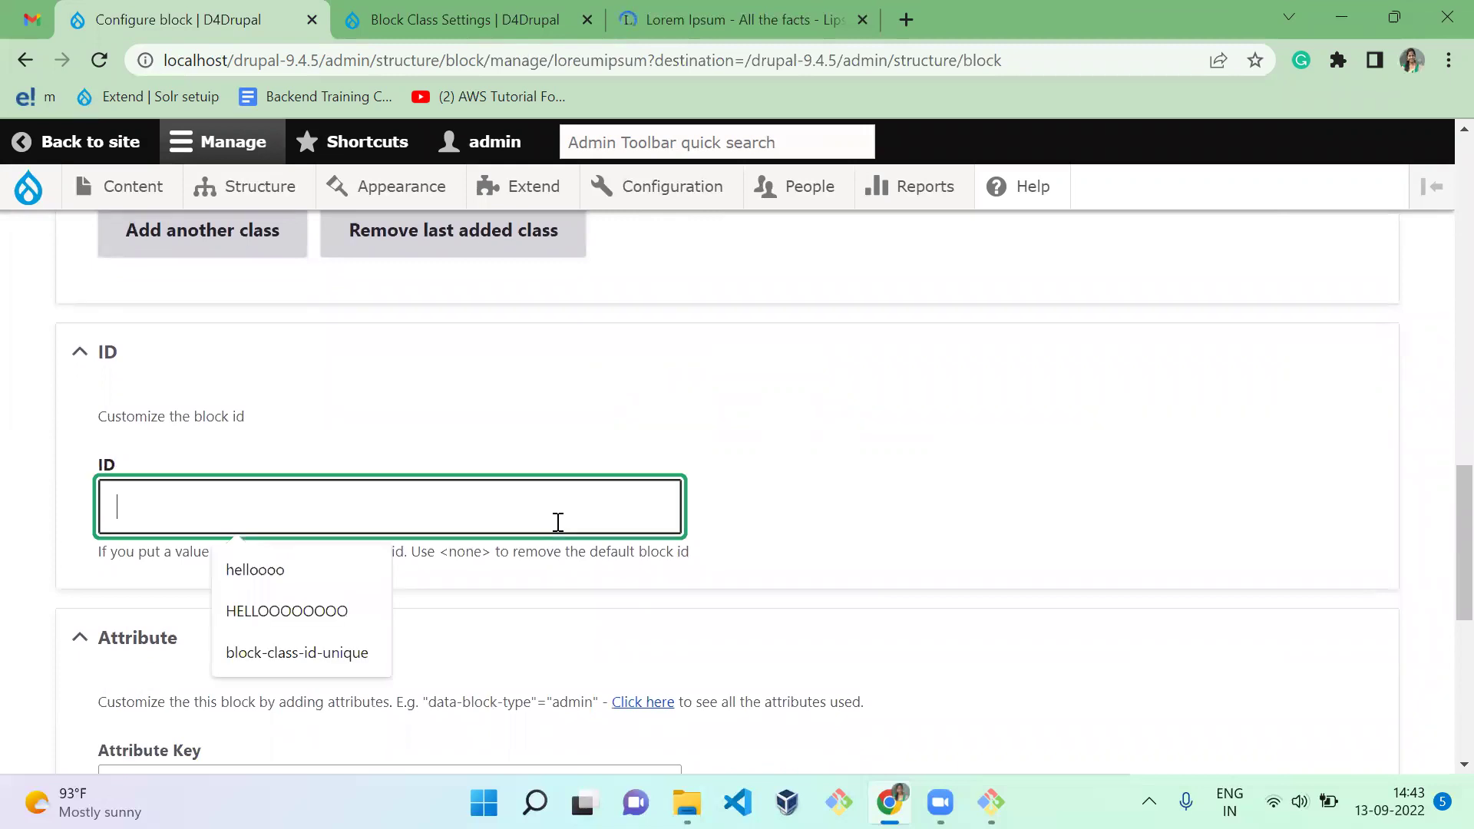
type("block-class-session")
left_click(863, 512)
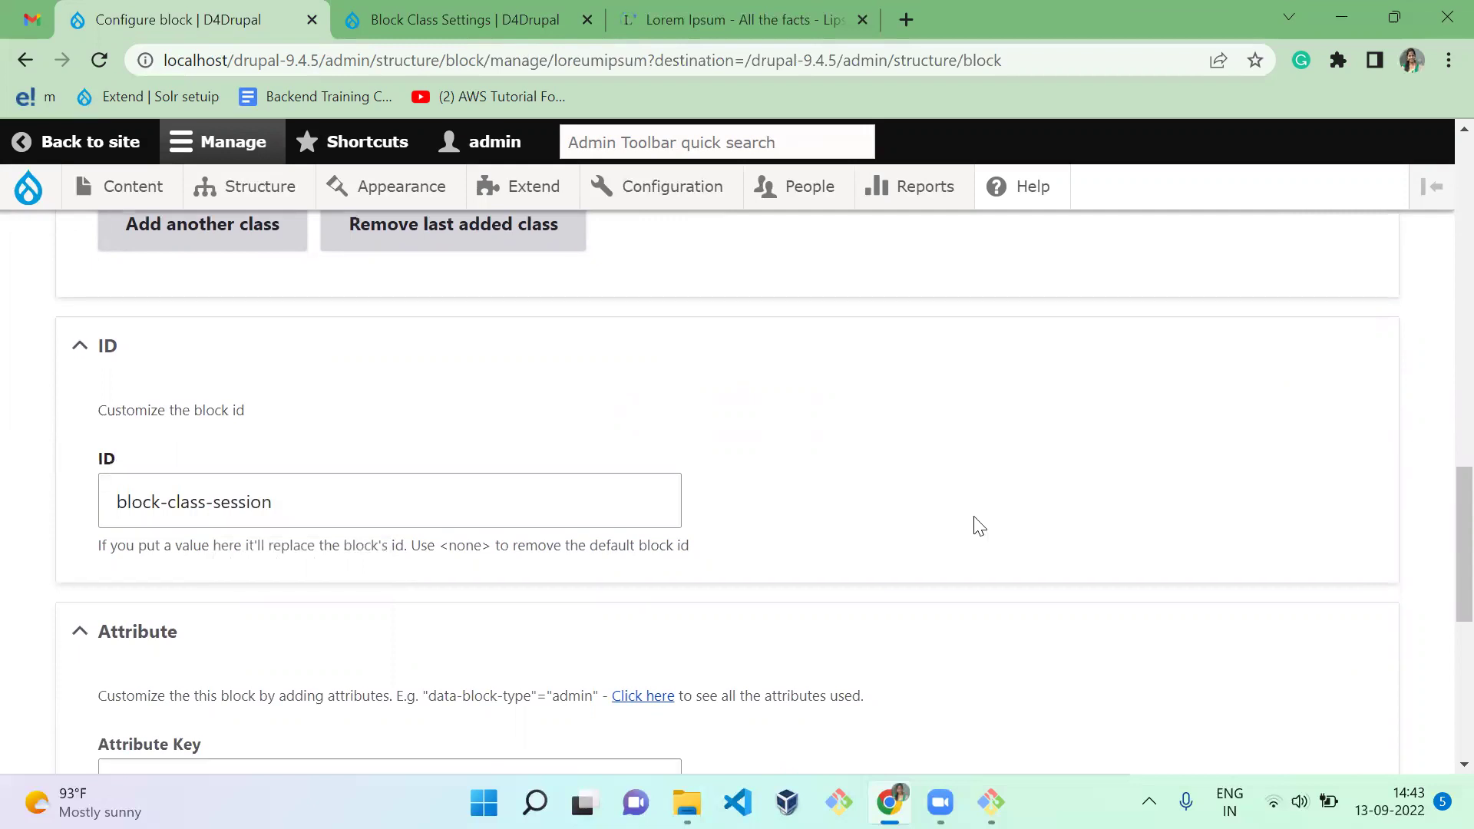
Step: Give the block an attribute with the key session and the value block-clas, and save the block
scroll(979, 526, "down", 6)
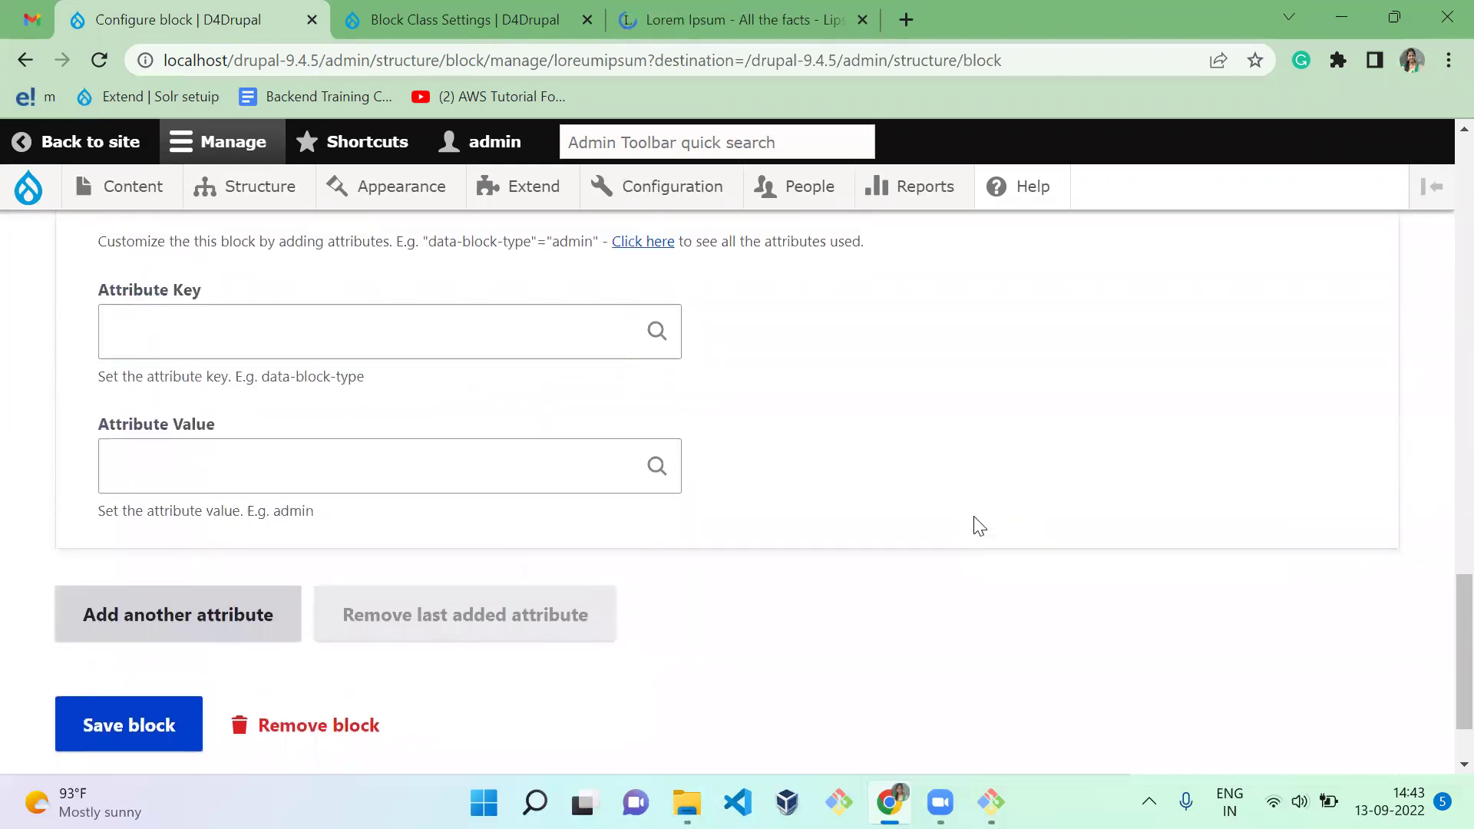
left_click(514, 320)
type("session")
key("Tab")
type("block")
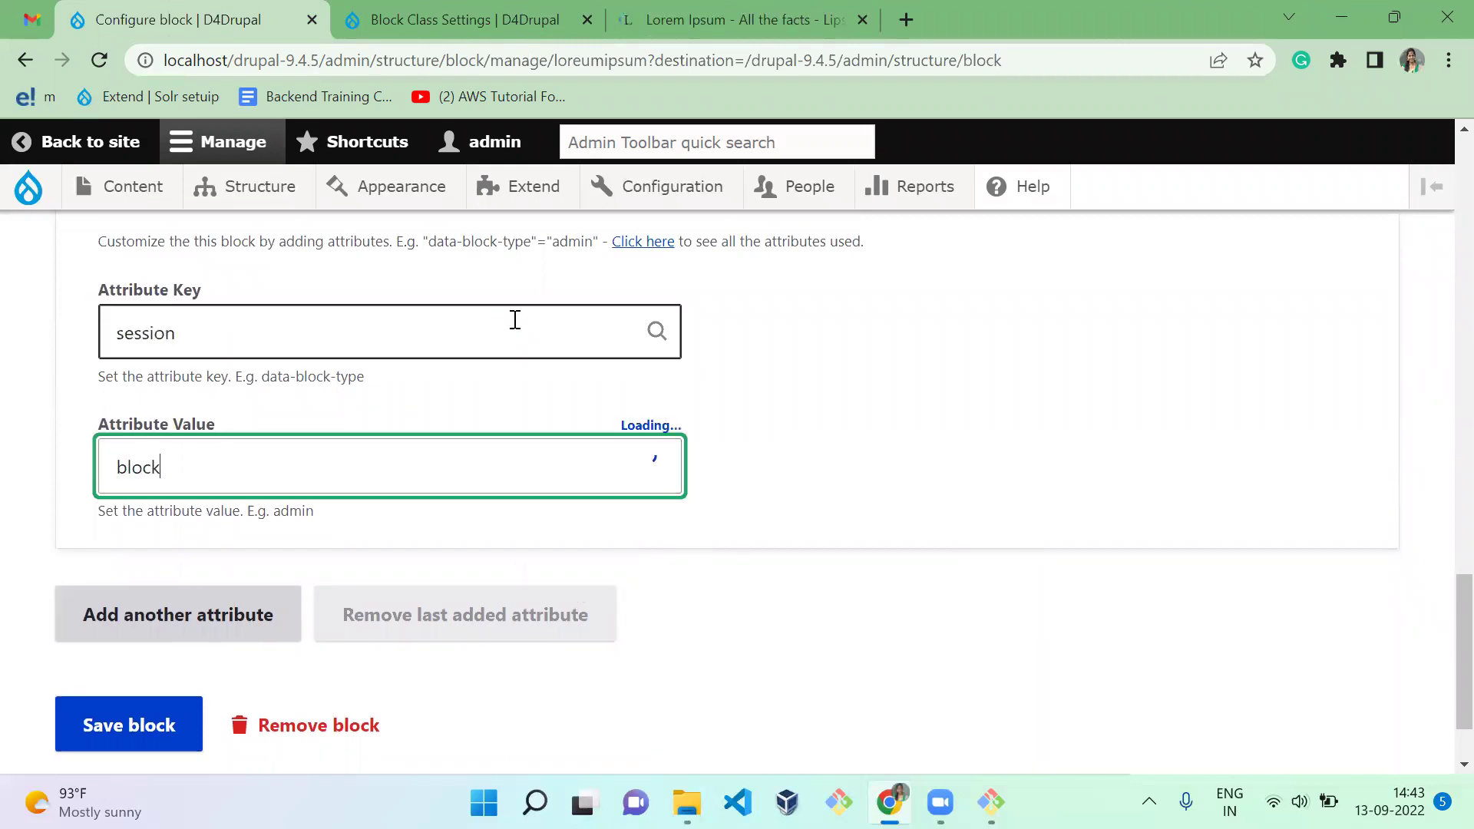
type("-clas")
left_click(865, 413)
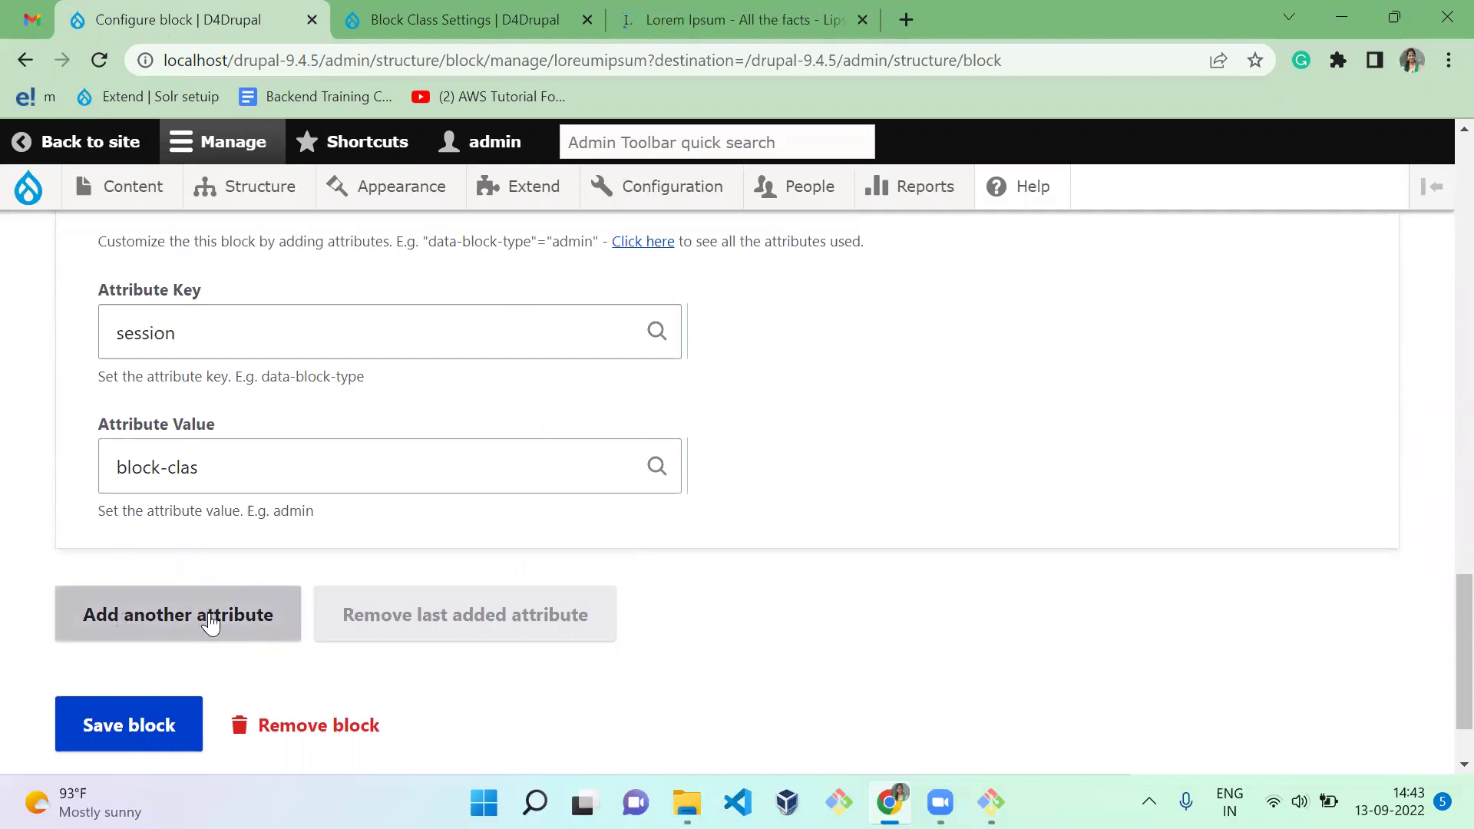
left_click(131, 711)
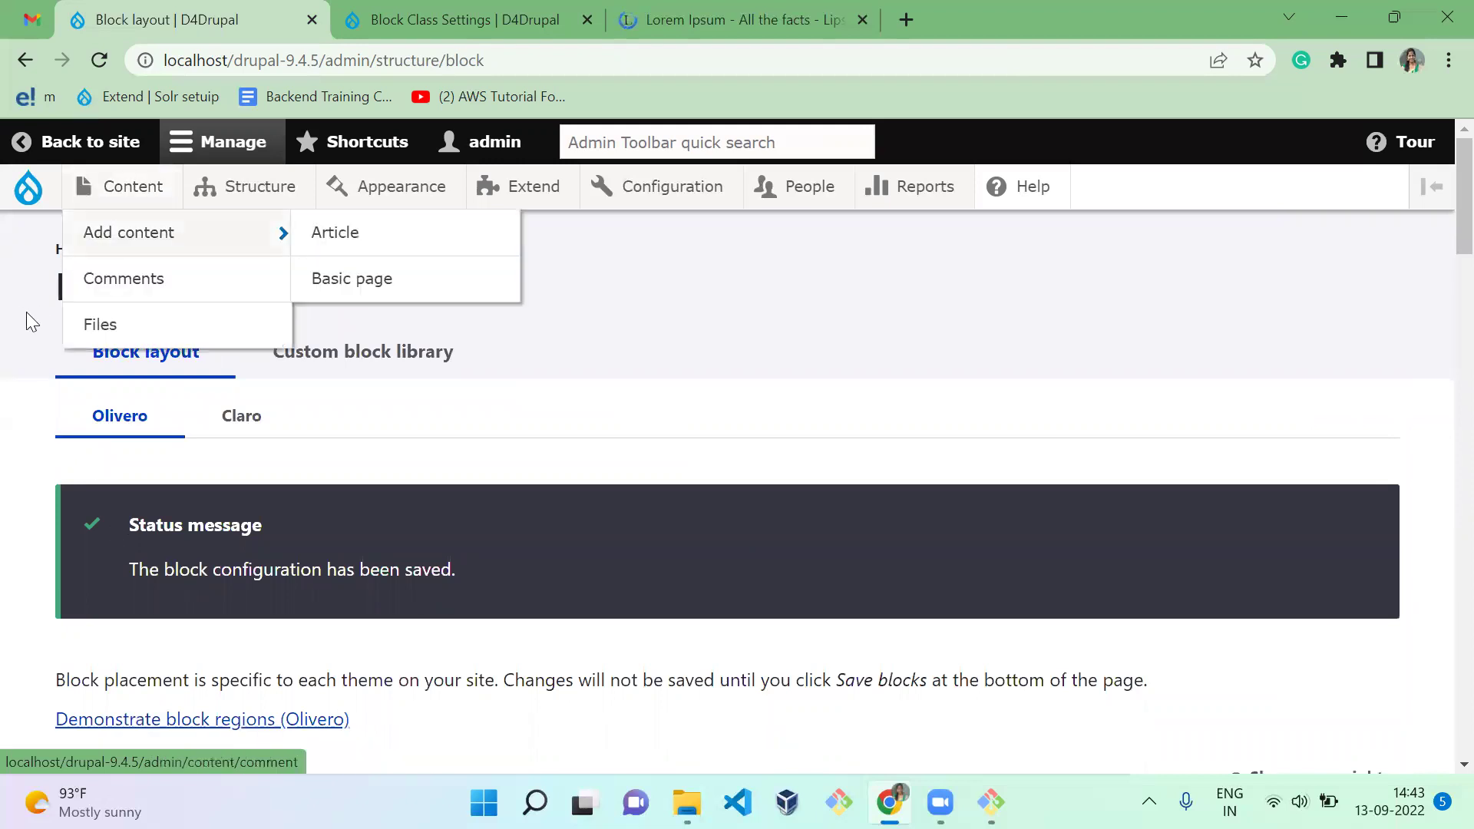
Step: Open the site's home page in a new tab and inspect the ID, attribute and classes in the Loreum ipsum block's markup
middle_click(76, 249)
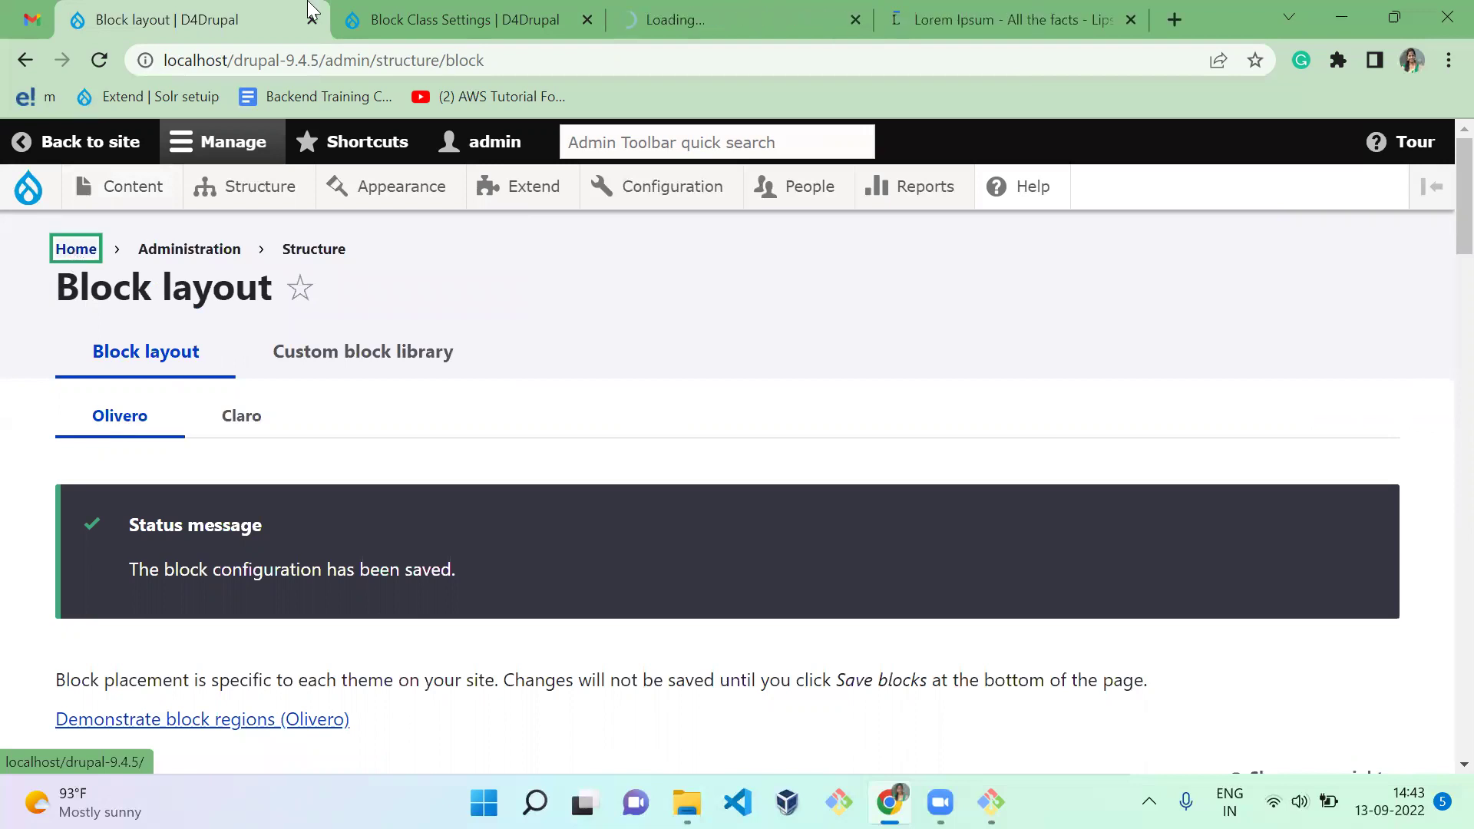
key("ctrl+3")
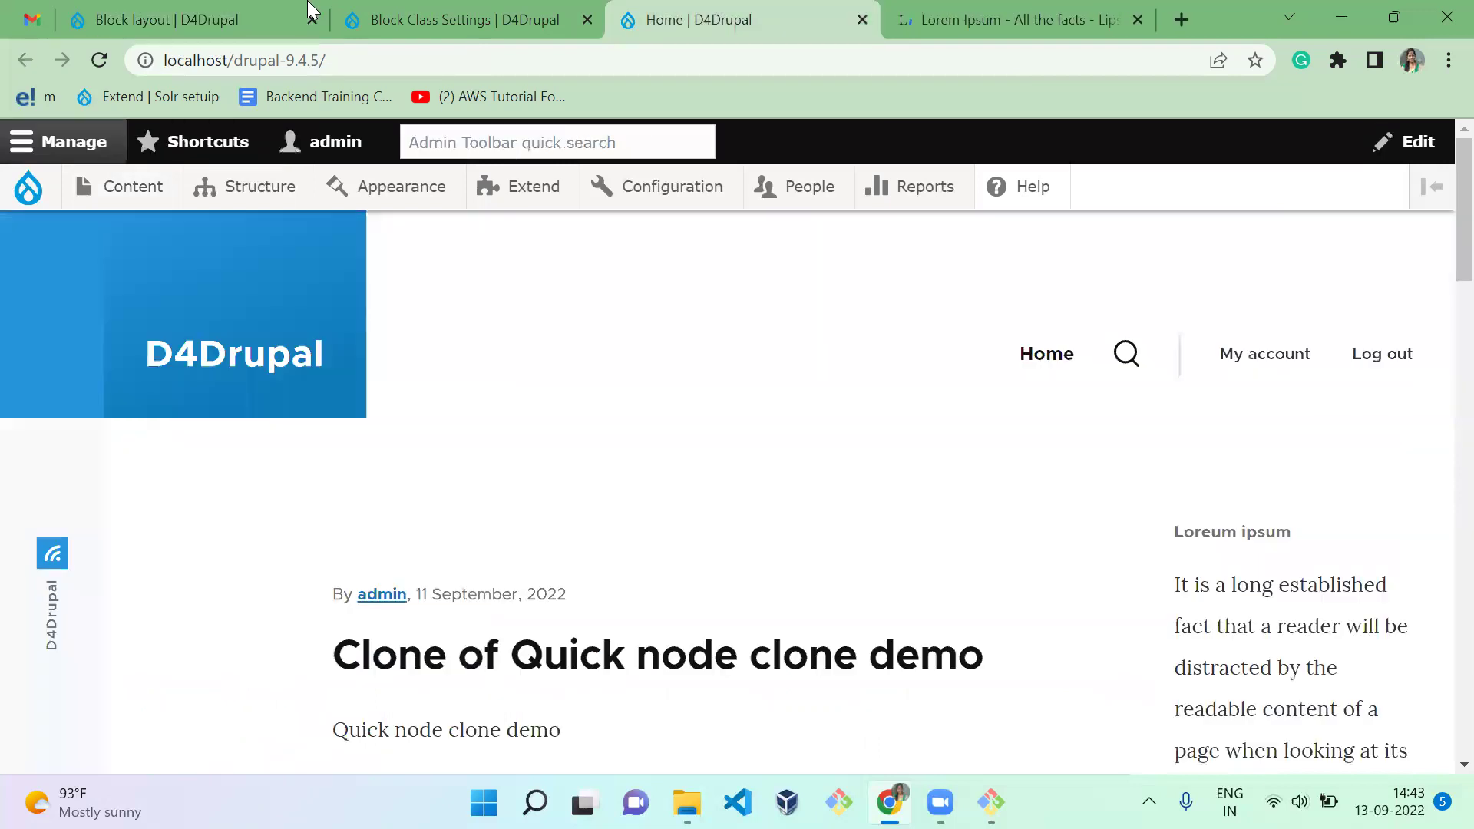
right_click(1226, 542)
left_click(1155, 517)
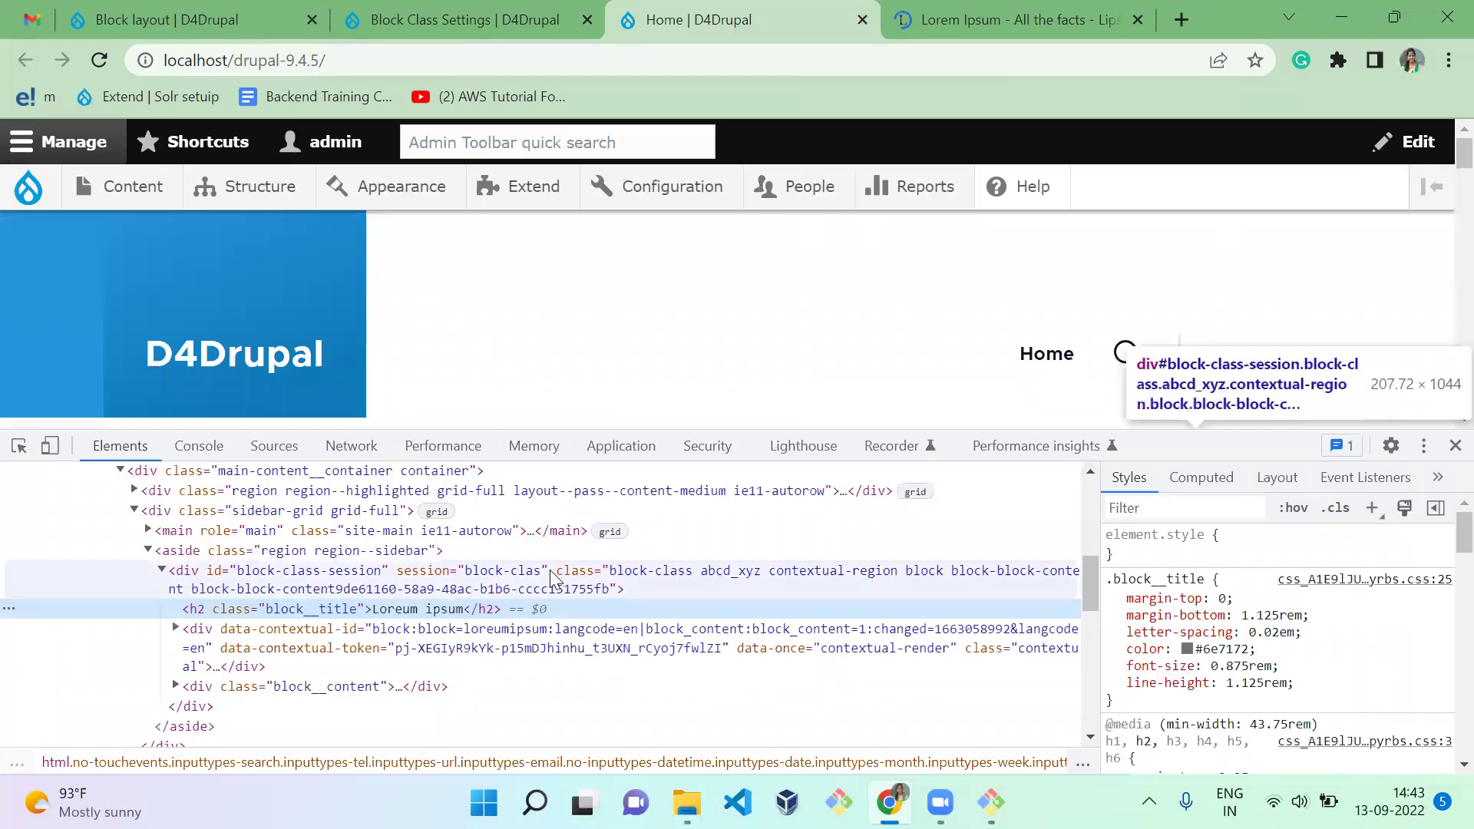
left_click(524, 593)
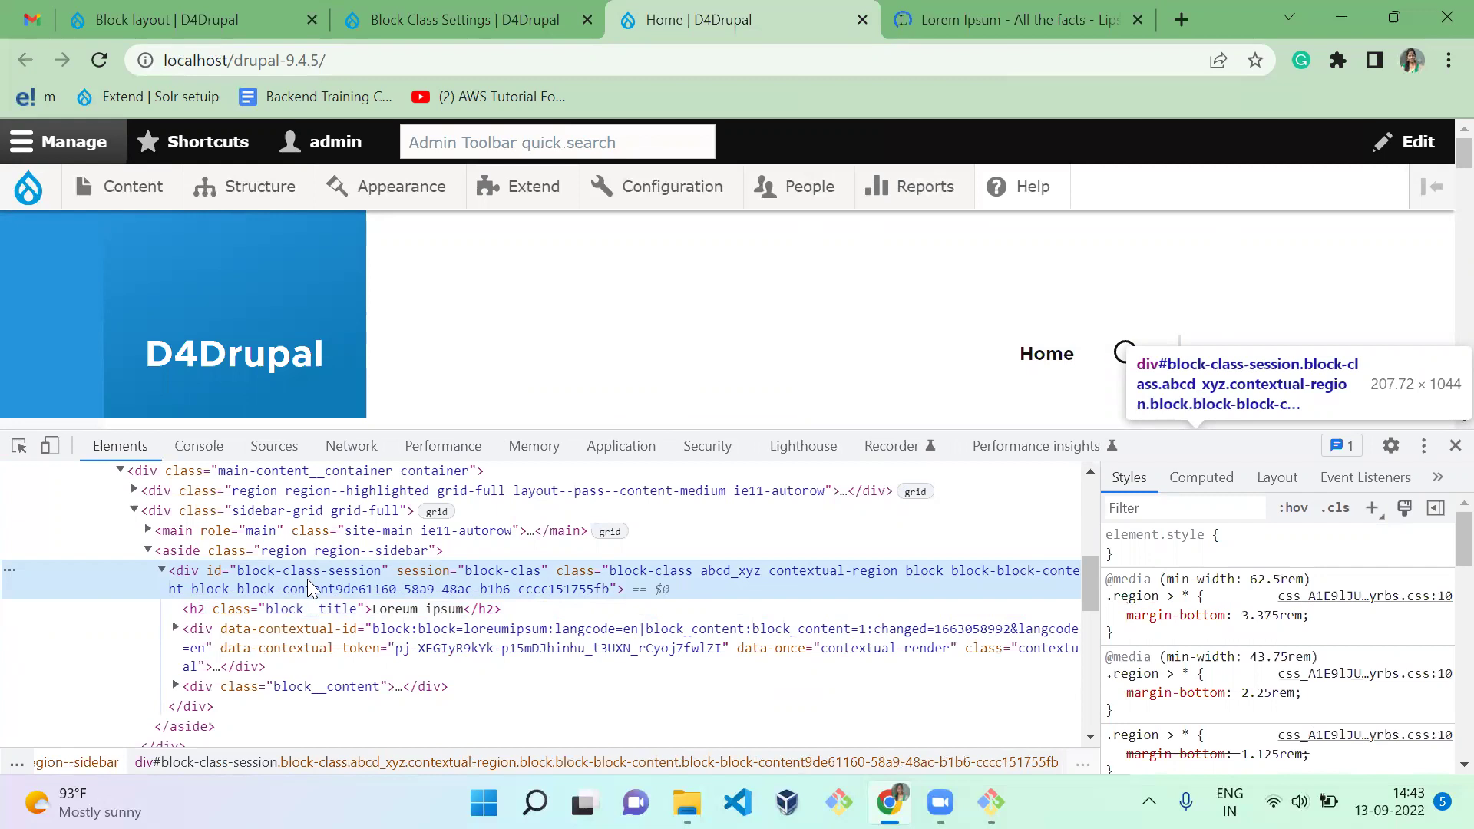
key("Return")
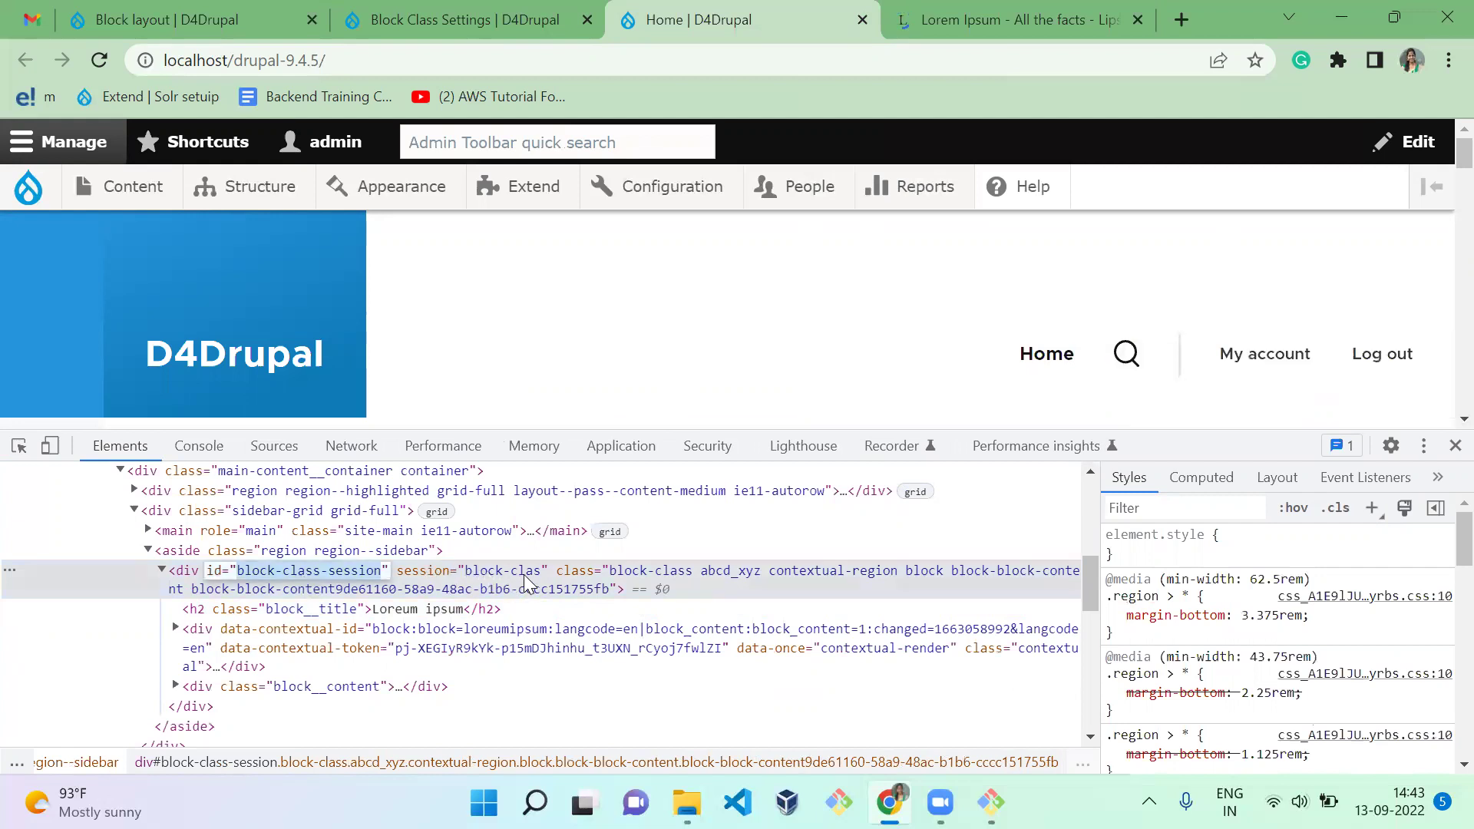
Step: Examine the session attribute value and the custom CSS classes in the Loreum ipsum block's markup
double_click(503, 576)
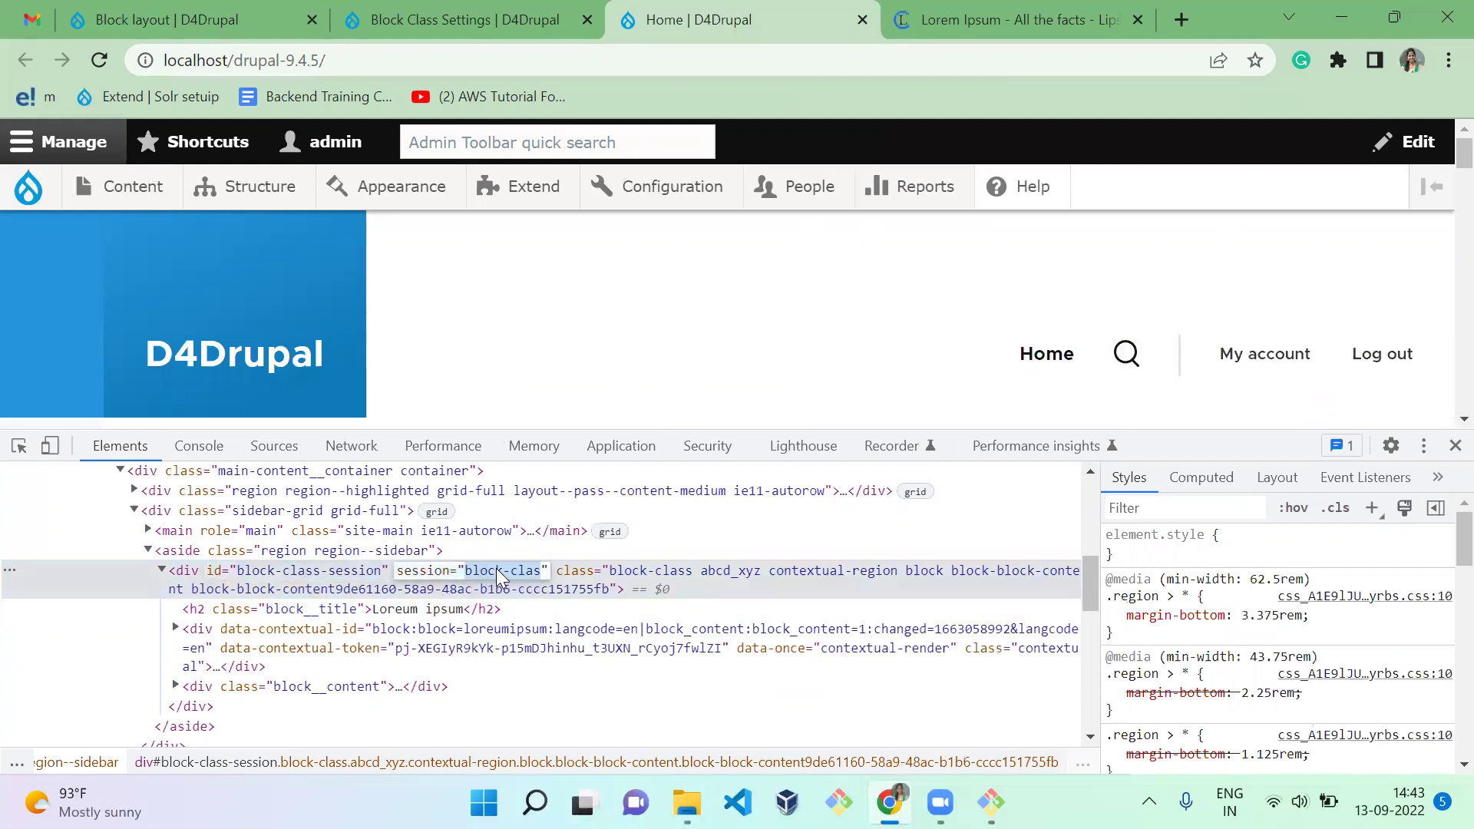
left_click(675, 576)
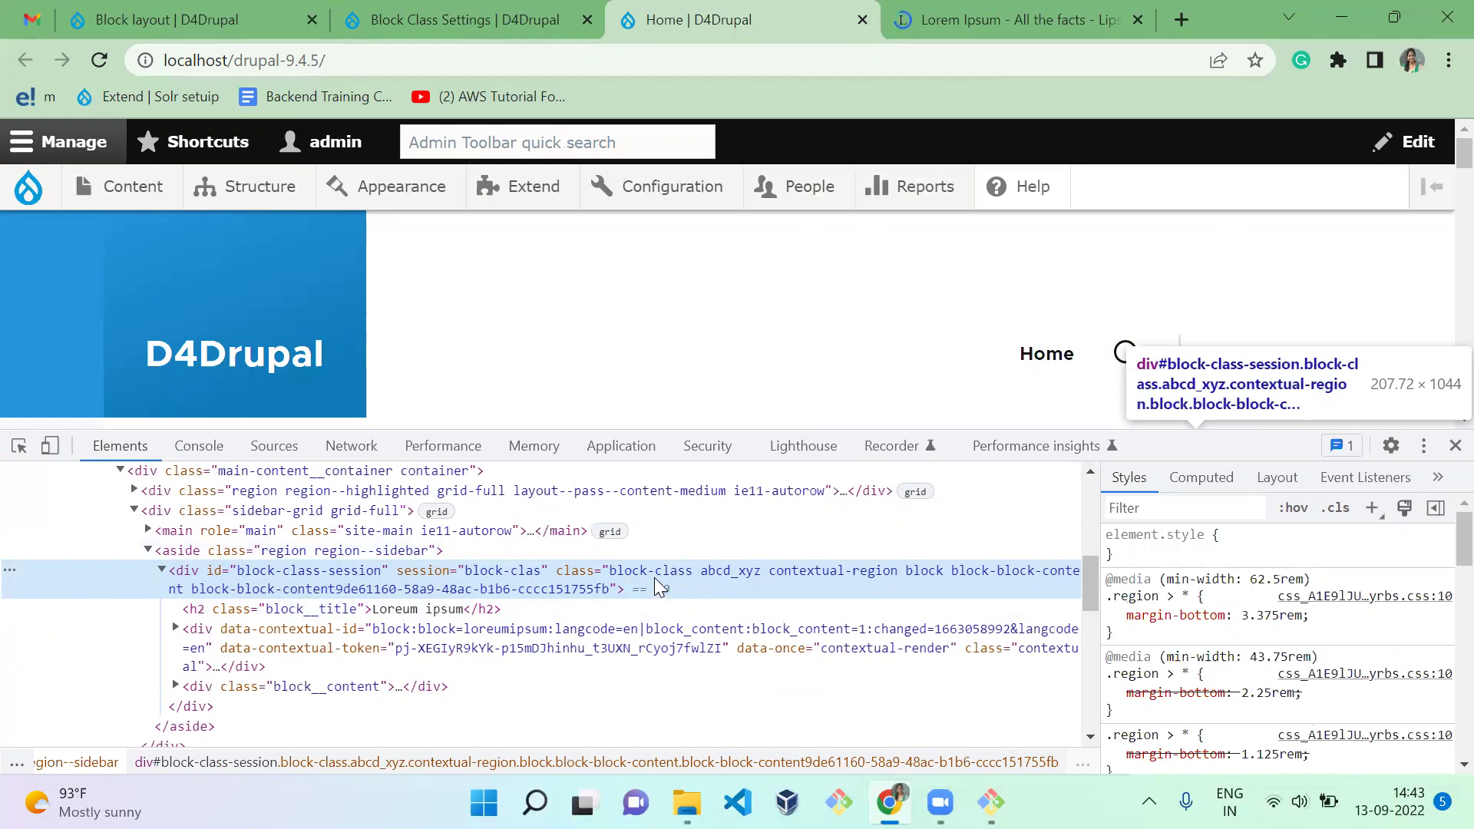
double_click(727, 581)
double_click(727, 581)
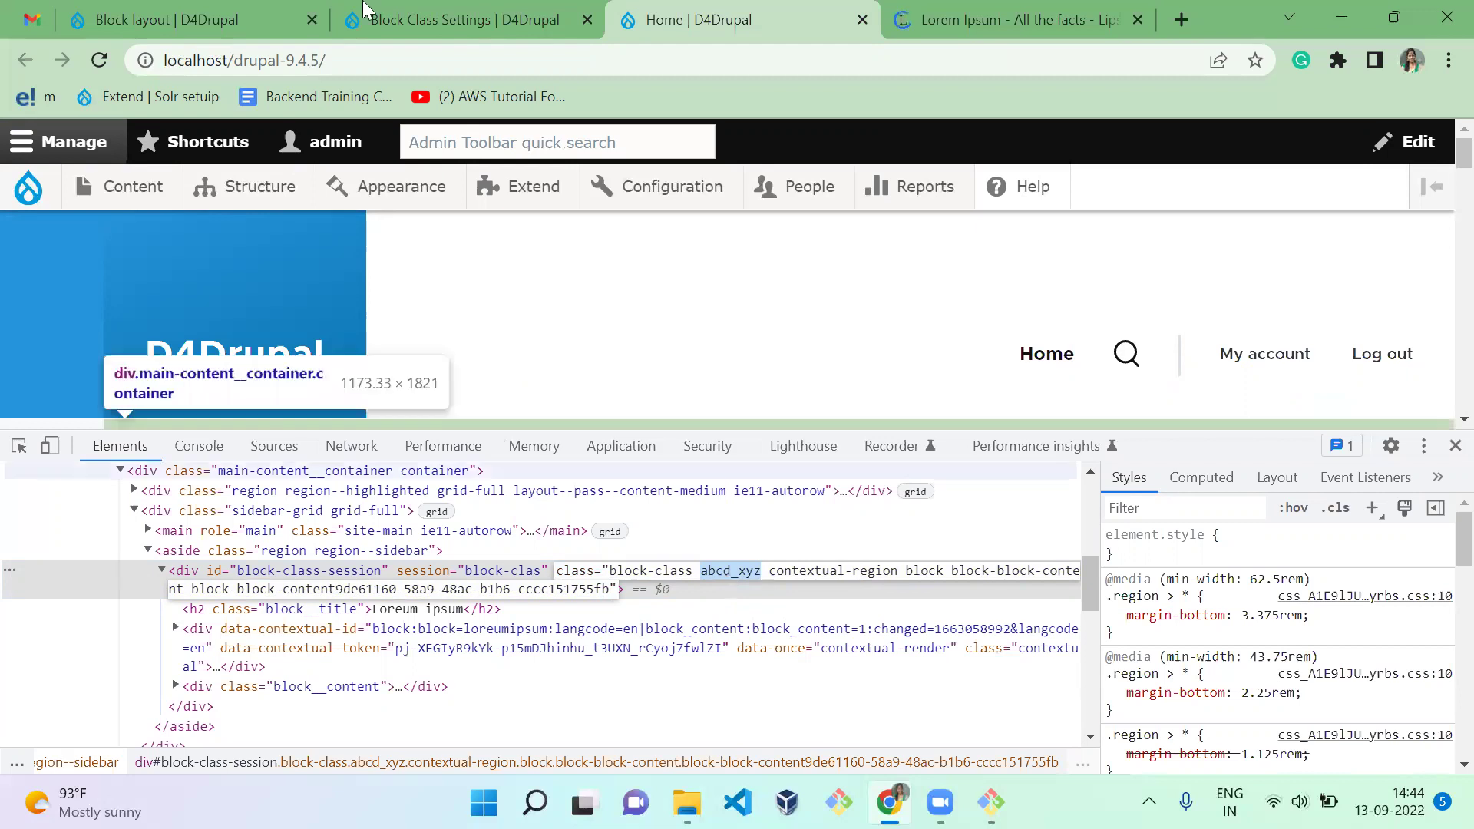
Step: Look through the Block Class Settings page and the Block List of classes and attributes per block
left_click(445, 20)
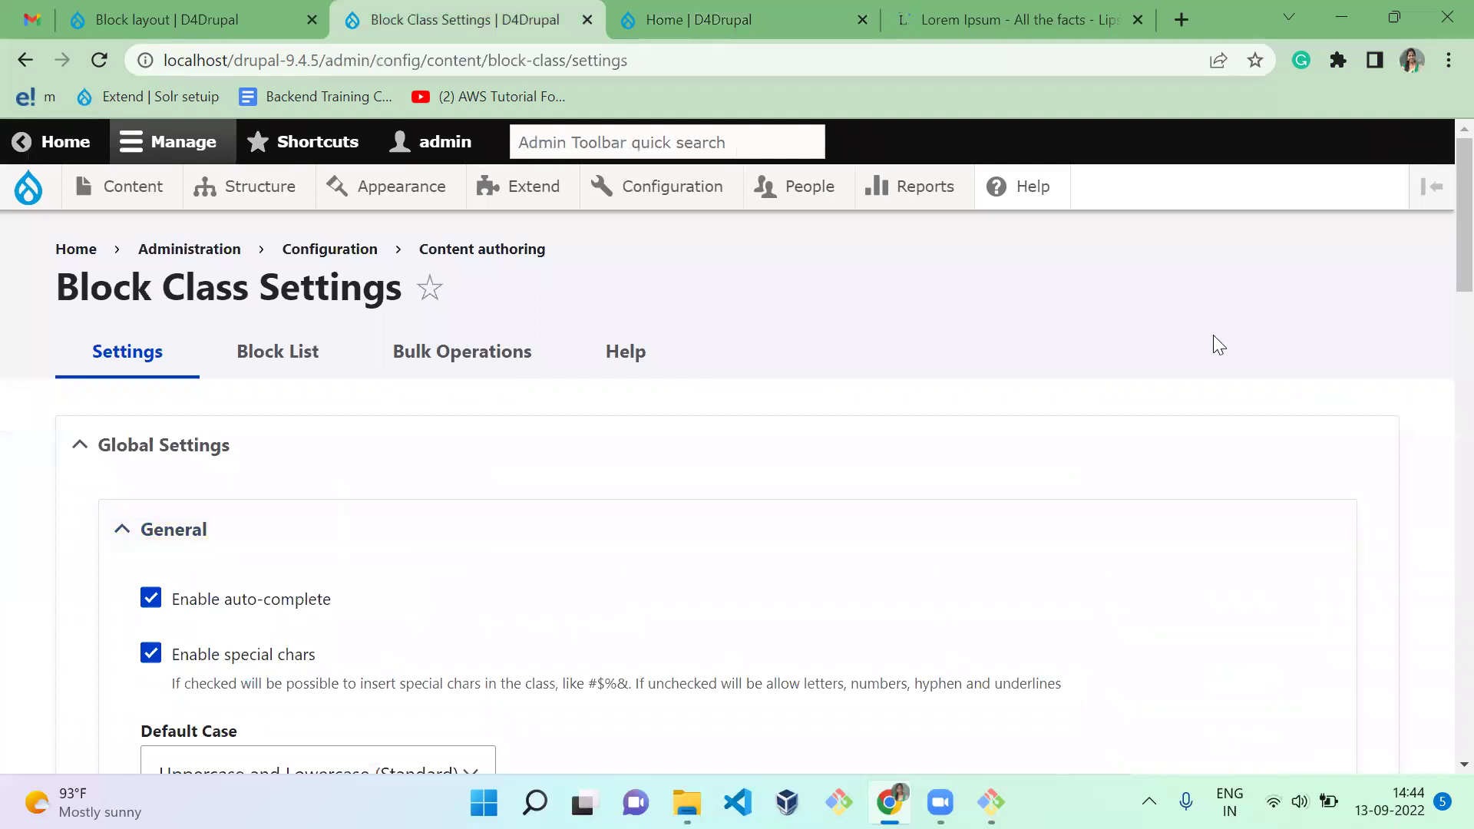
scroll(1436, 537, "down", 20)
scroll(1442, 519, "up", 20)
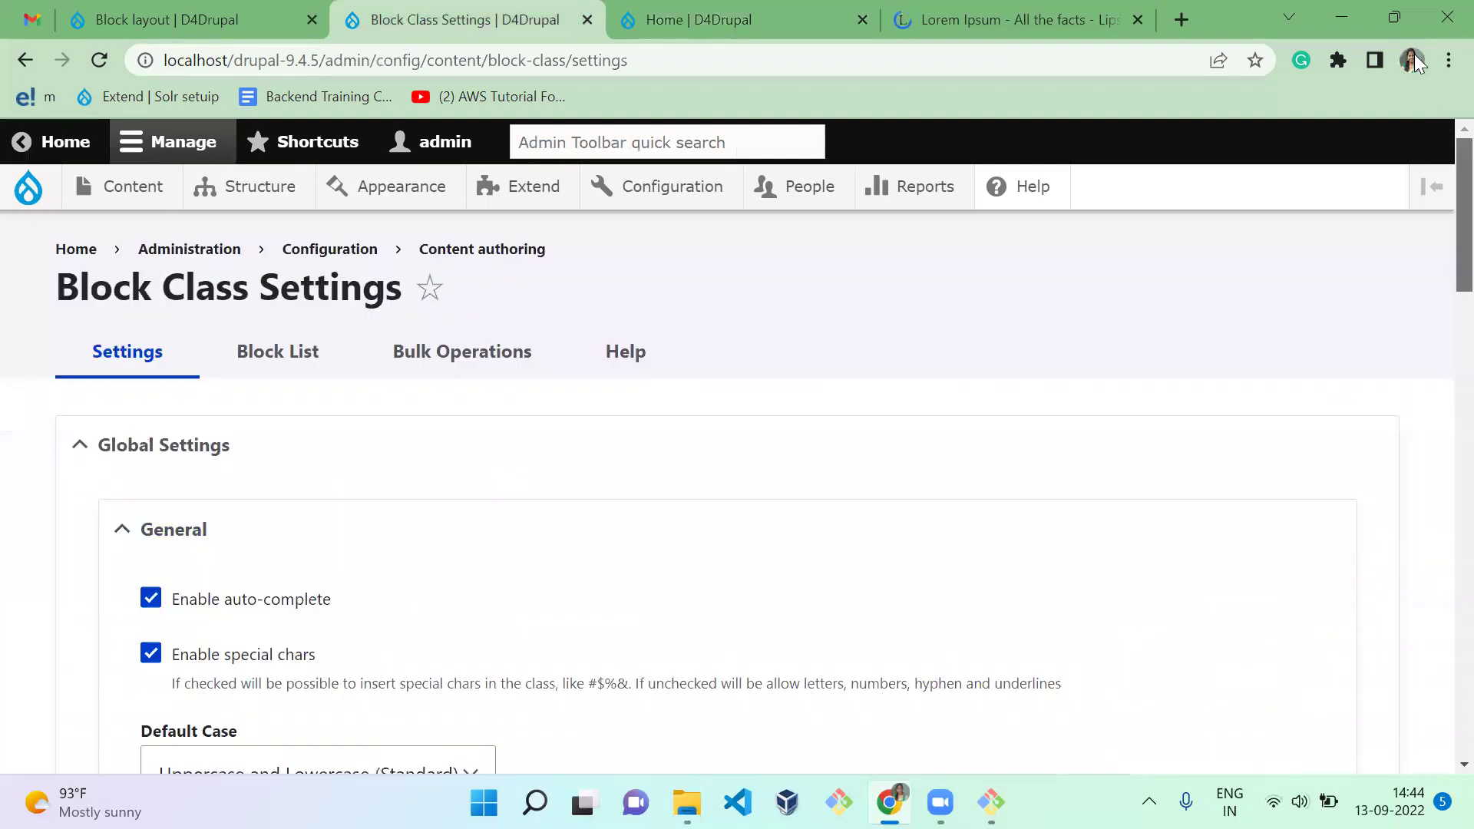
left_click(308, 371)
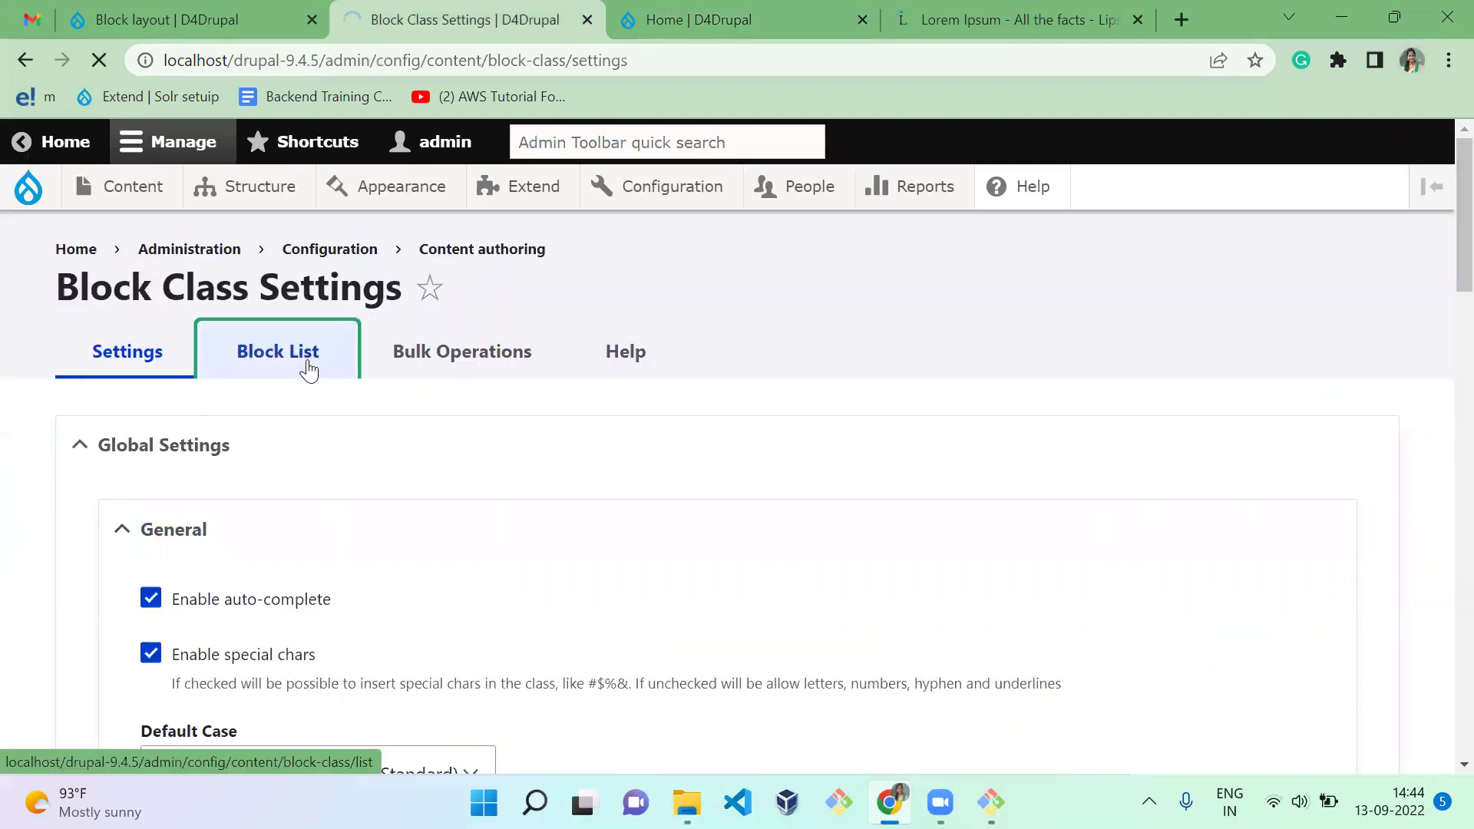
scroll(311, 368, "down", 15)
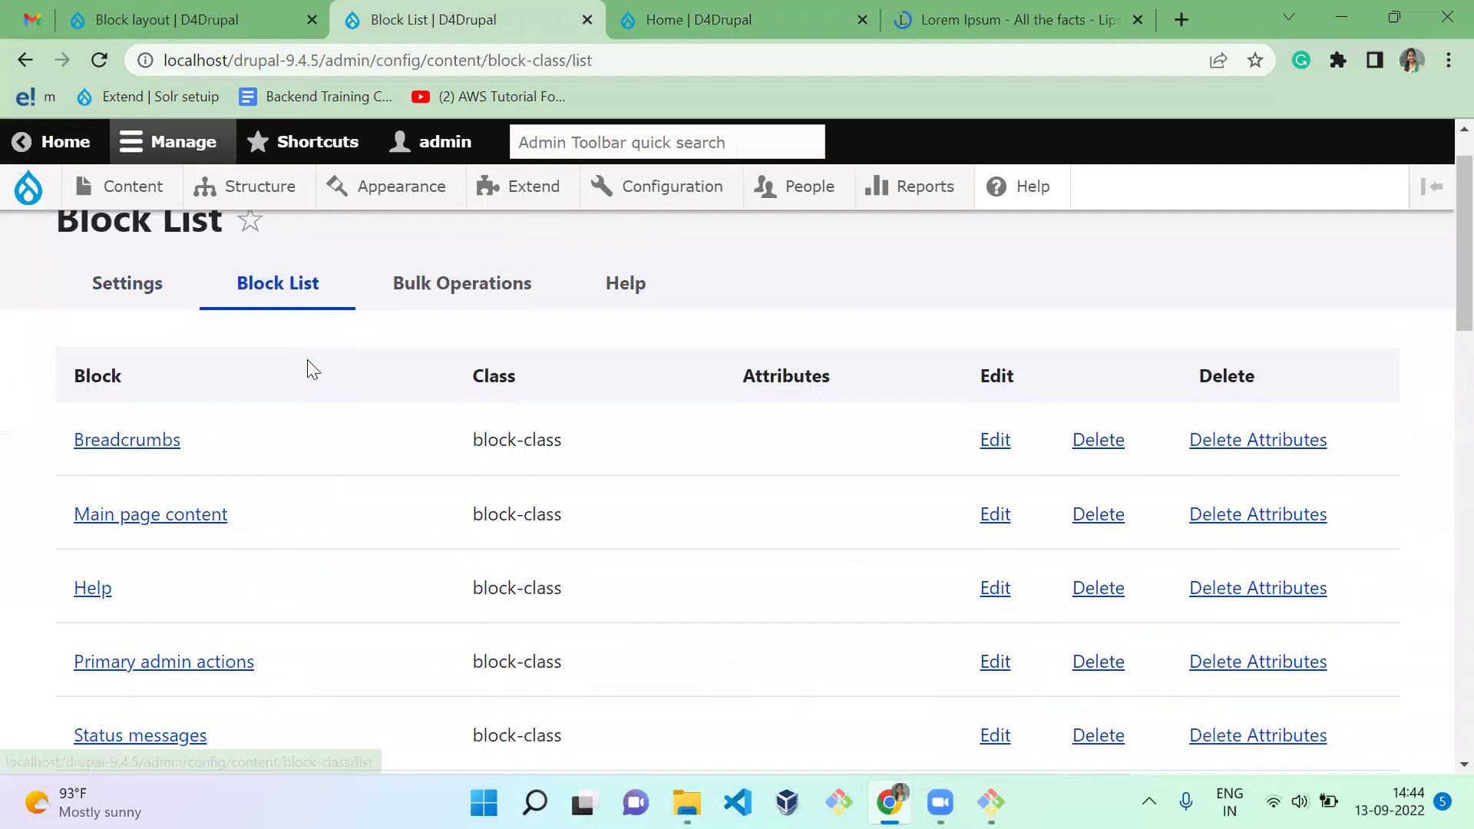
scroll(307, 361, "up", 15)
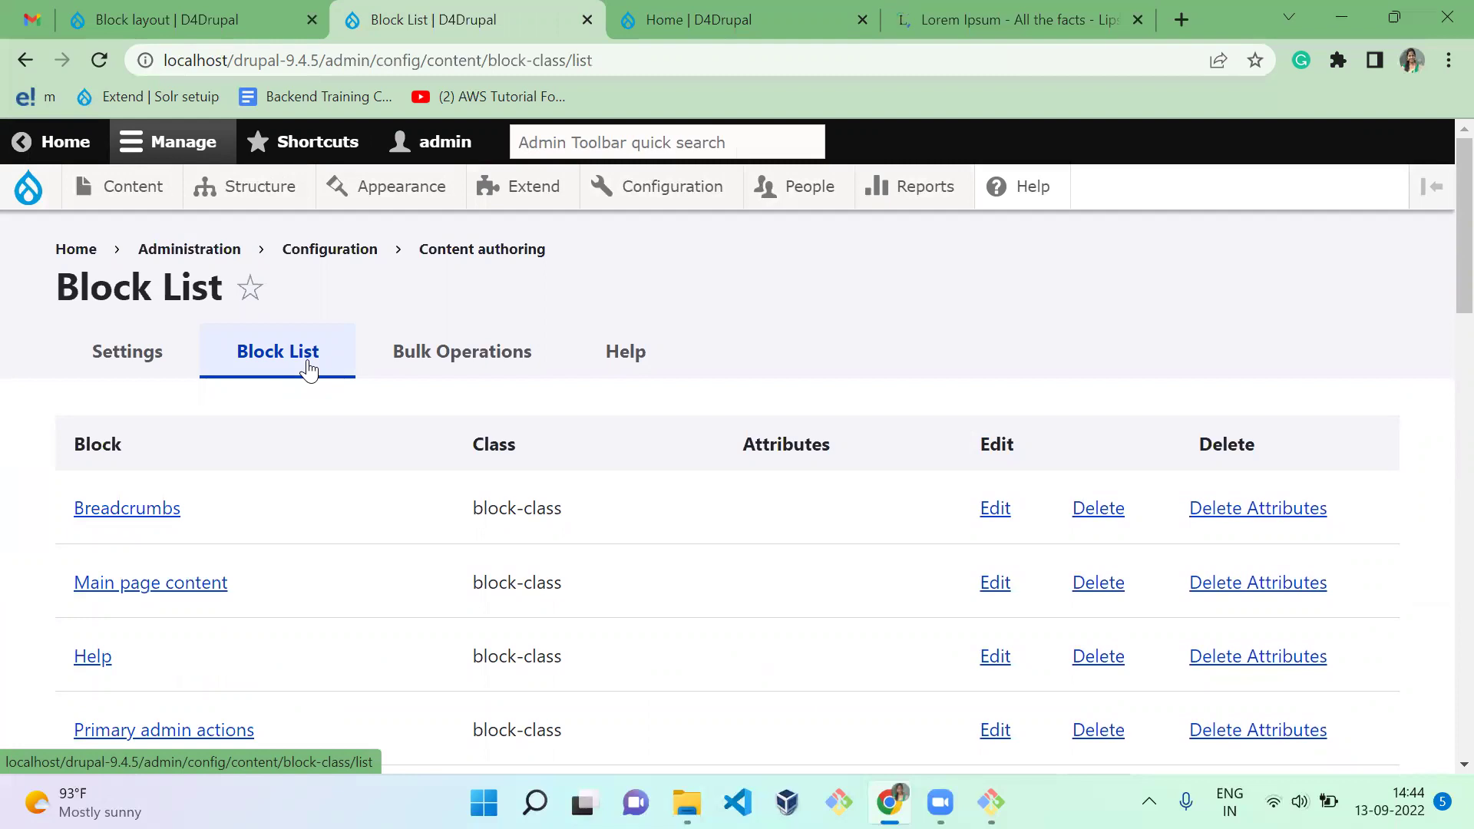
Step: Review the available operations on the Block Class Bulk Operations page, leaving Insert class(es) selected
left_click(510, 372)
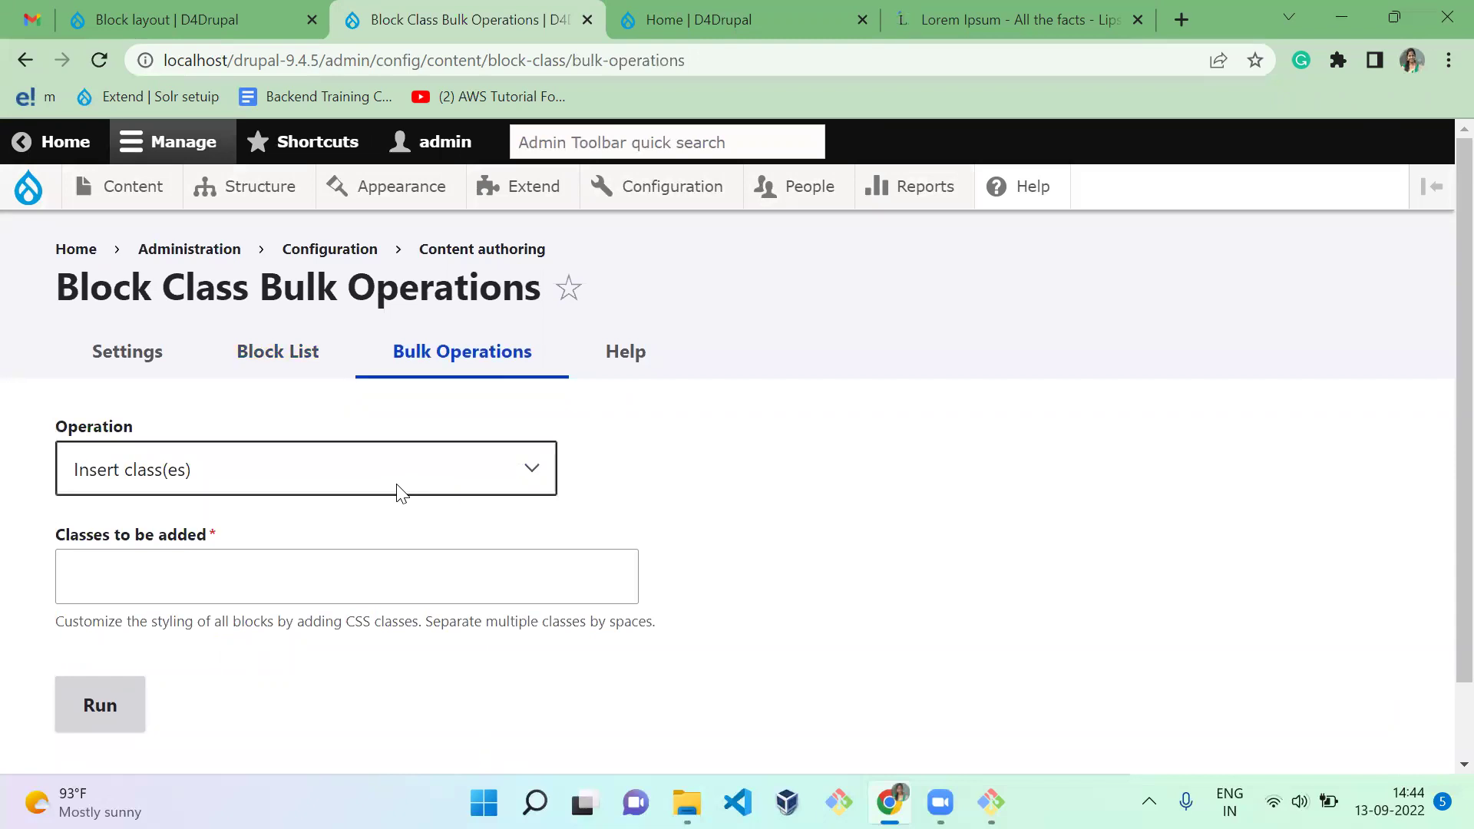
left_click(399, 491)
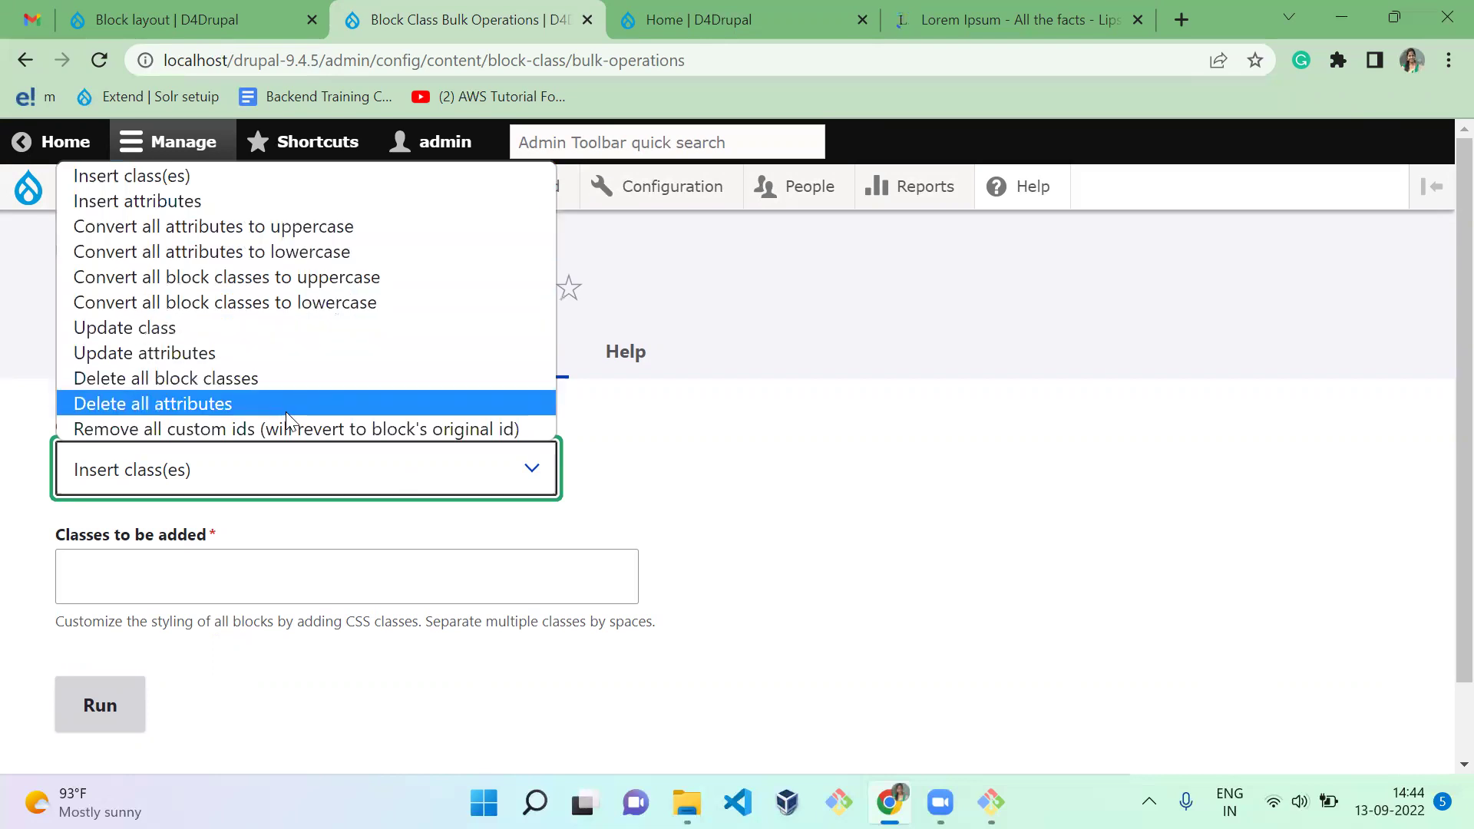
key("Up")
key("Up")
key("Up")
key("Up")
key("Up")
key("Up")
key("Up")
key("Up")
key("Up")
key("Up")
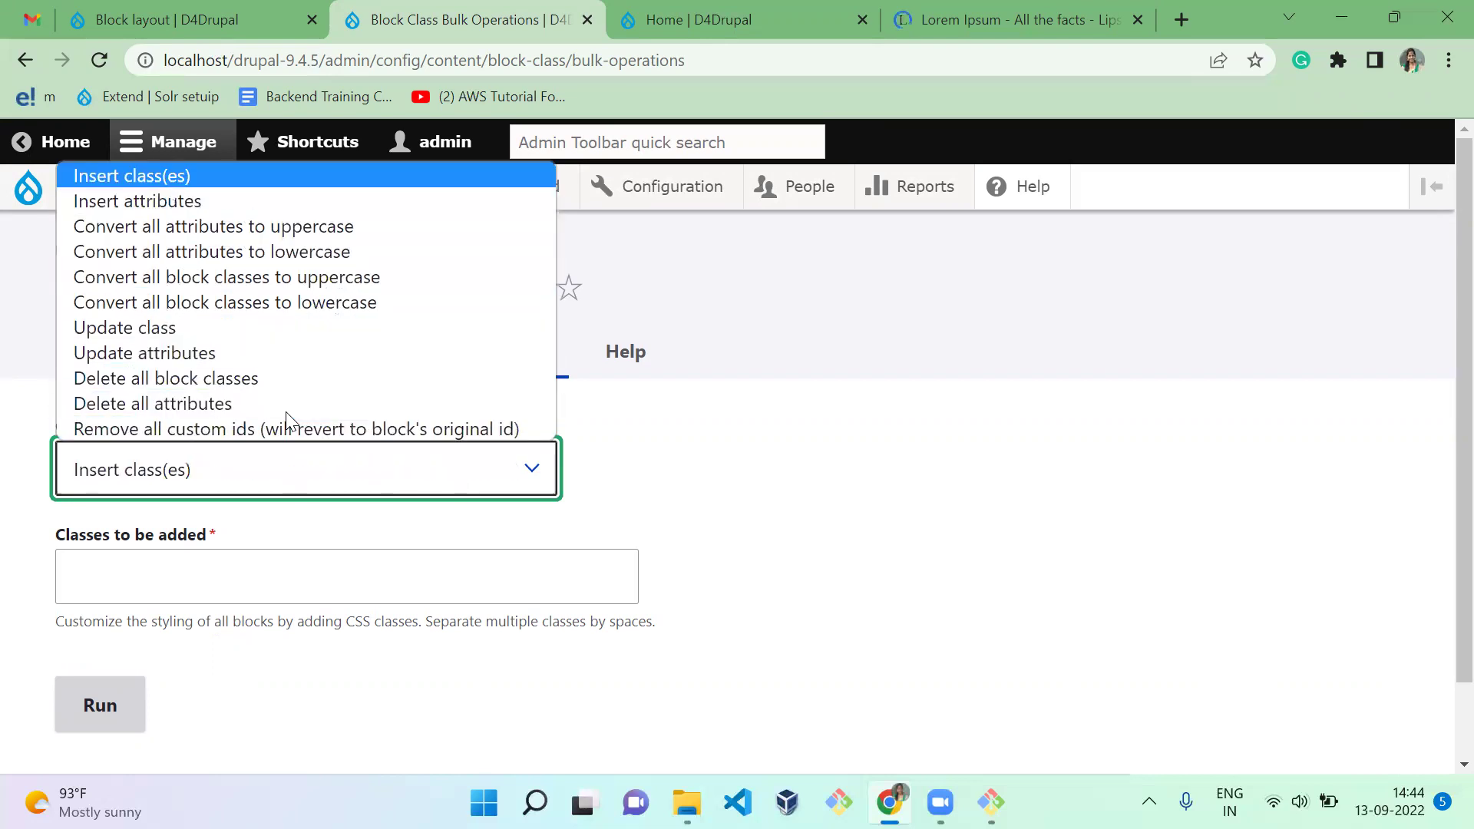
key("Return")
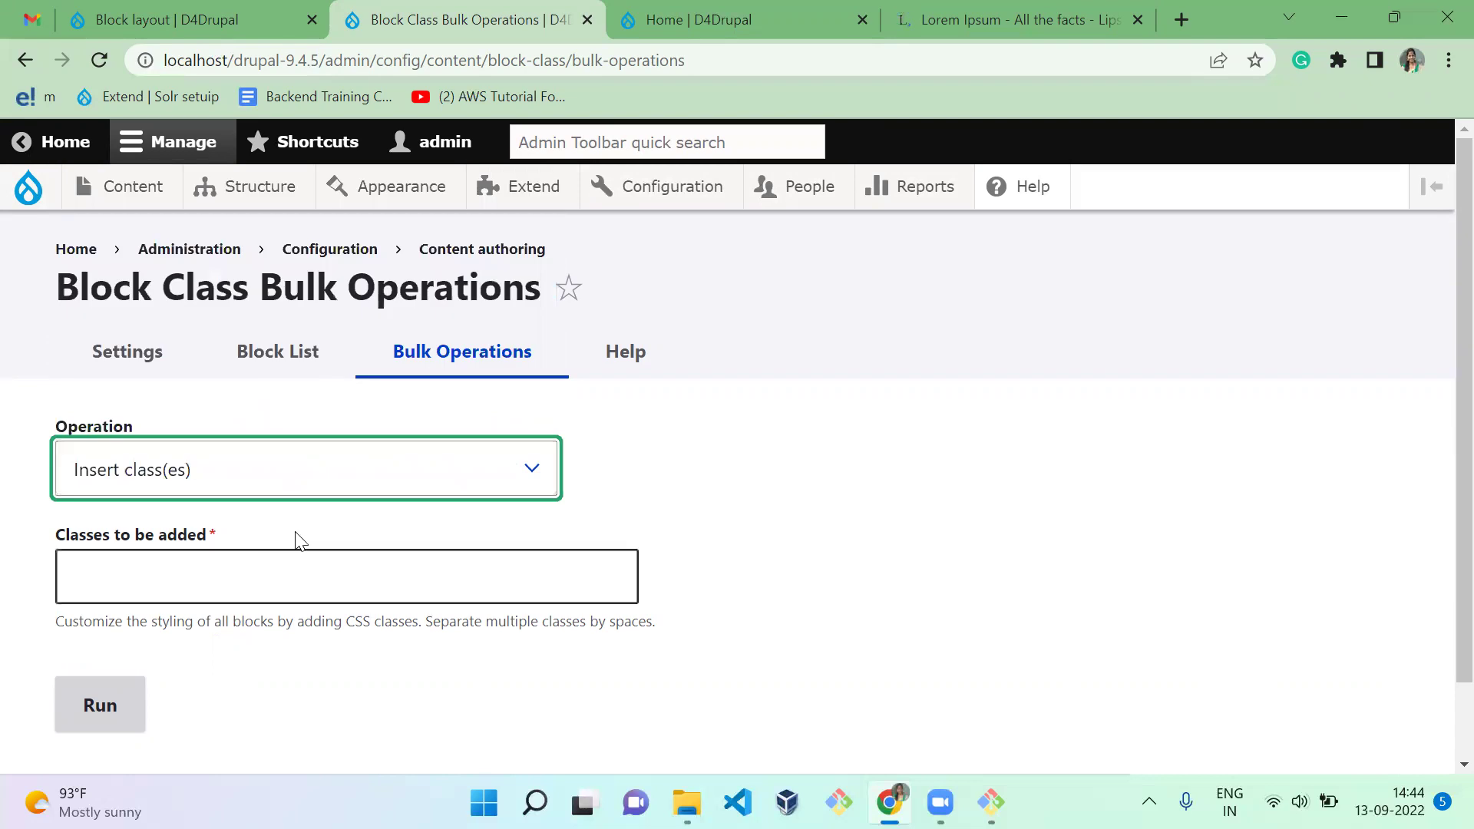
left_click(246, 492)
left_click(931, 629)
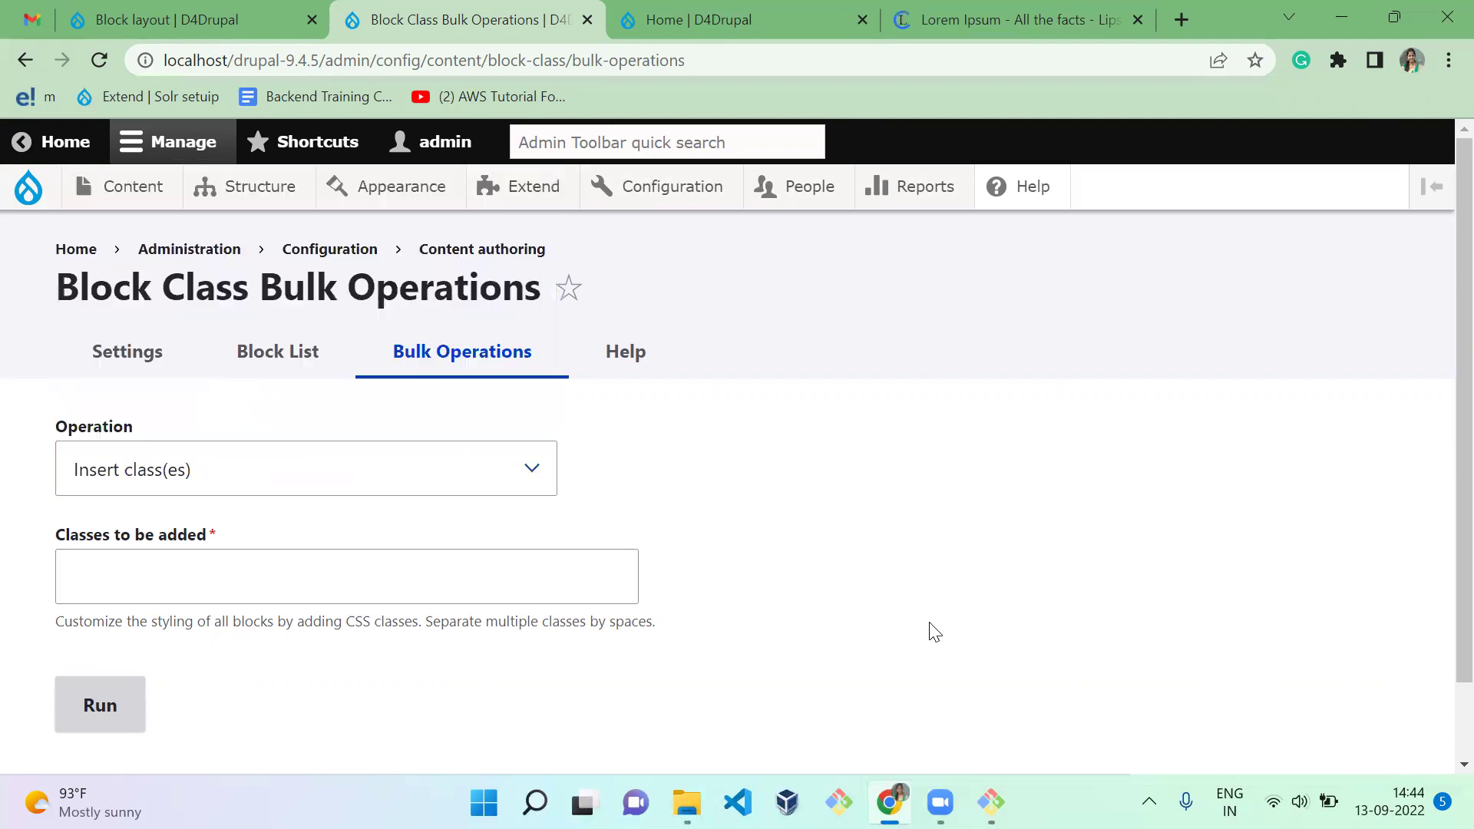
Step: Set the Default Case to Uppercase in Block Class Settings and submit the configuration
left_click(122, 370)
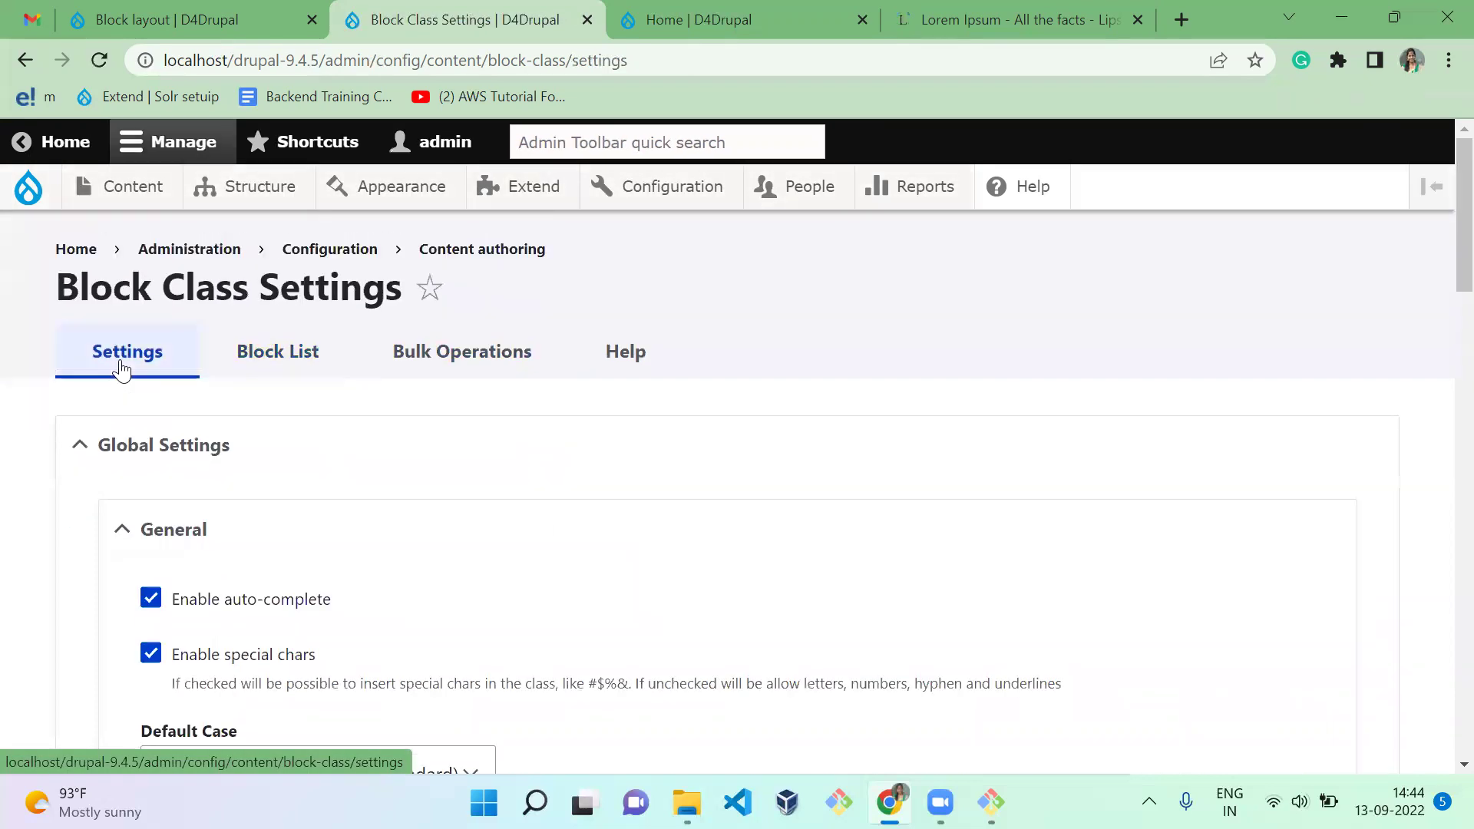
scroll(594, 661, "down", 1)
scroll(596, 667, "down", 2)
left_click(453, 546)
left_click(369, 623)
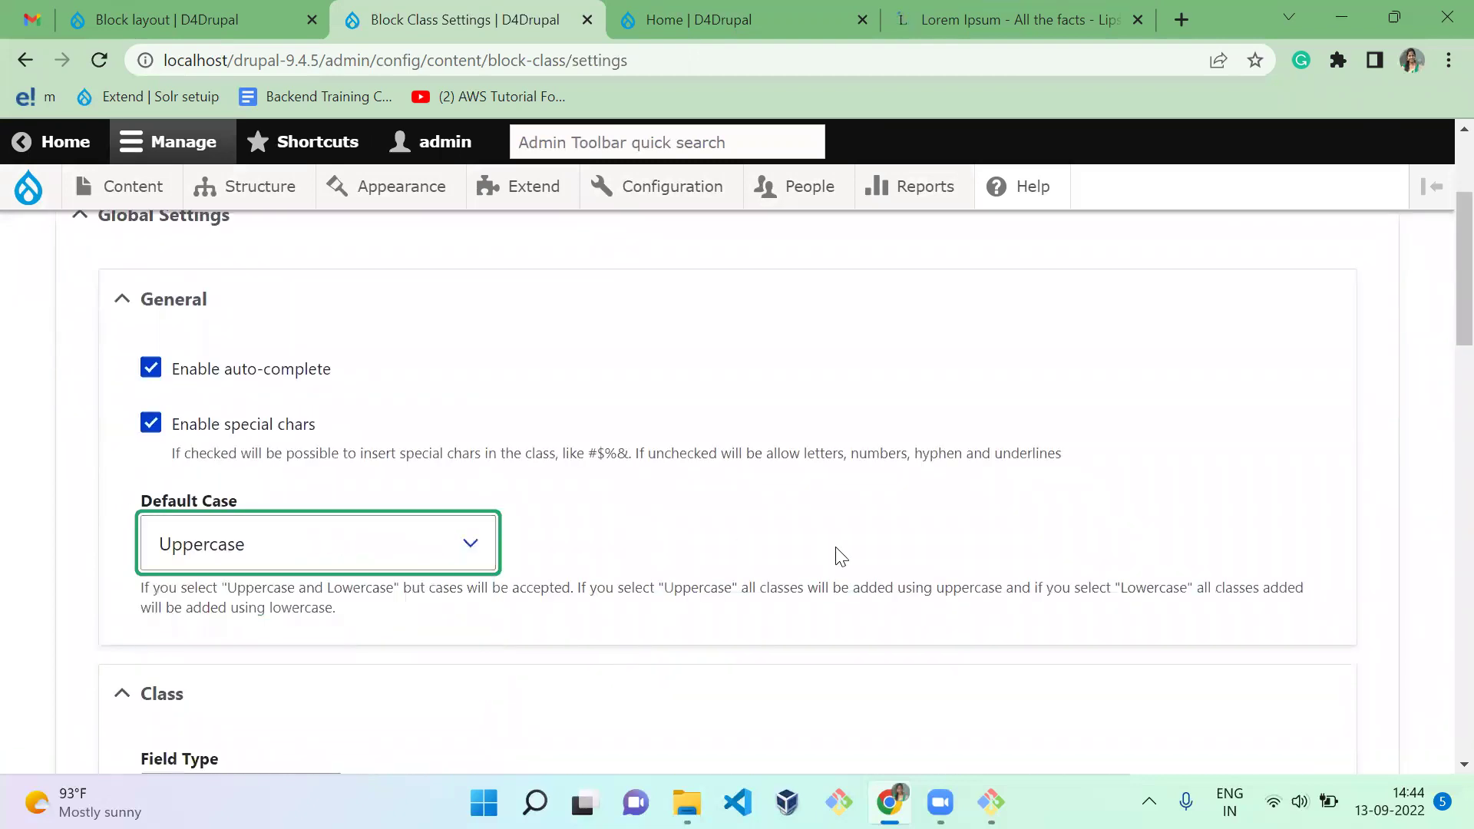
left_click_drag(1458, 305, 1435, 724)
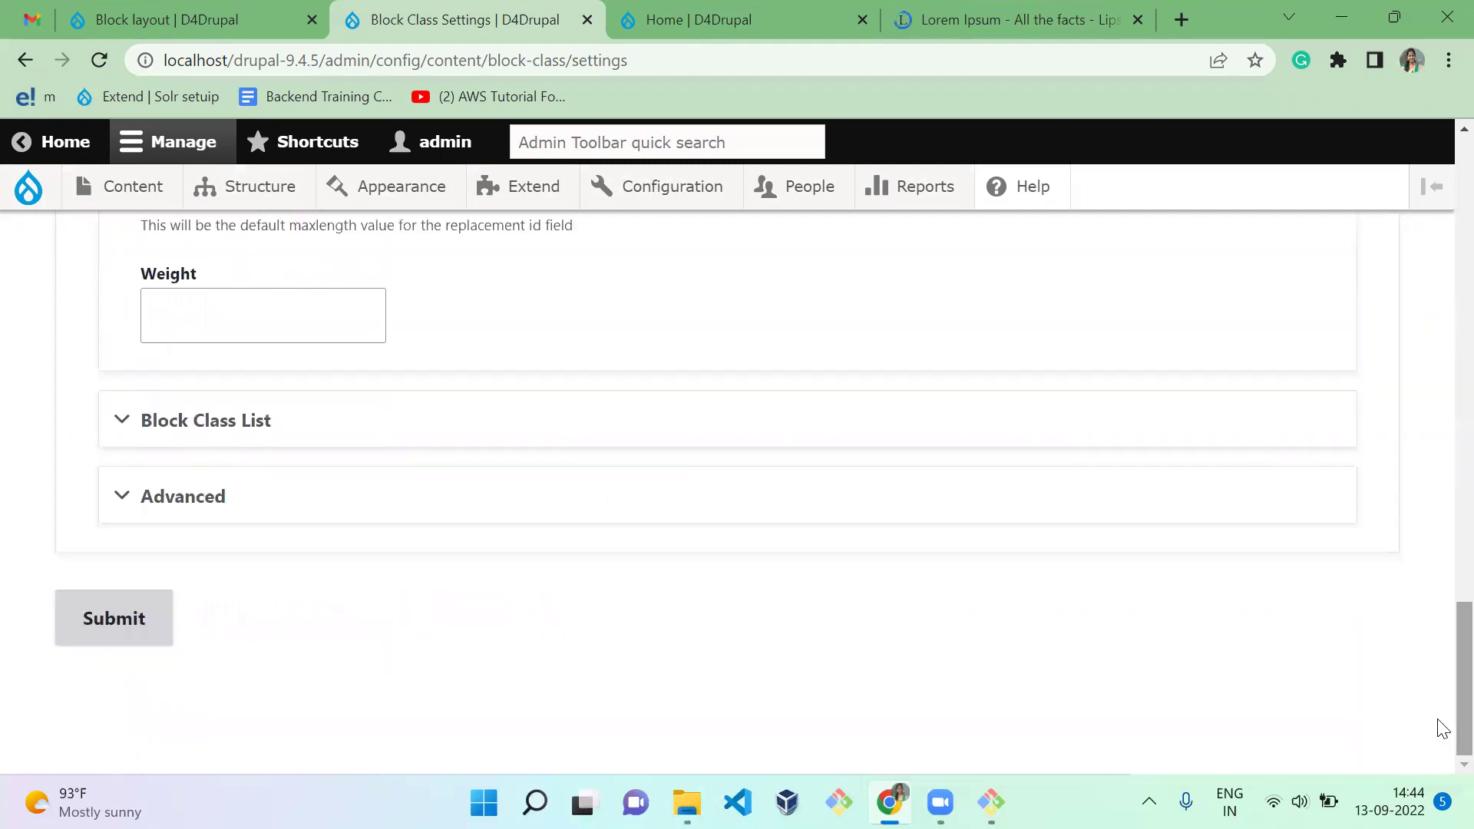
left_click(134, 622)
Step: Find the Sidebar region on the Block layout page and open the Loreum ipsum block's configuration
left_click(187, 18)
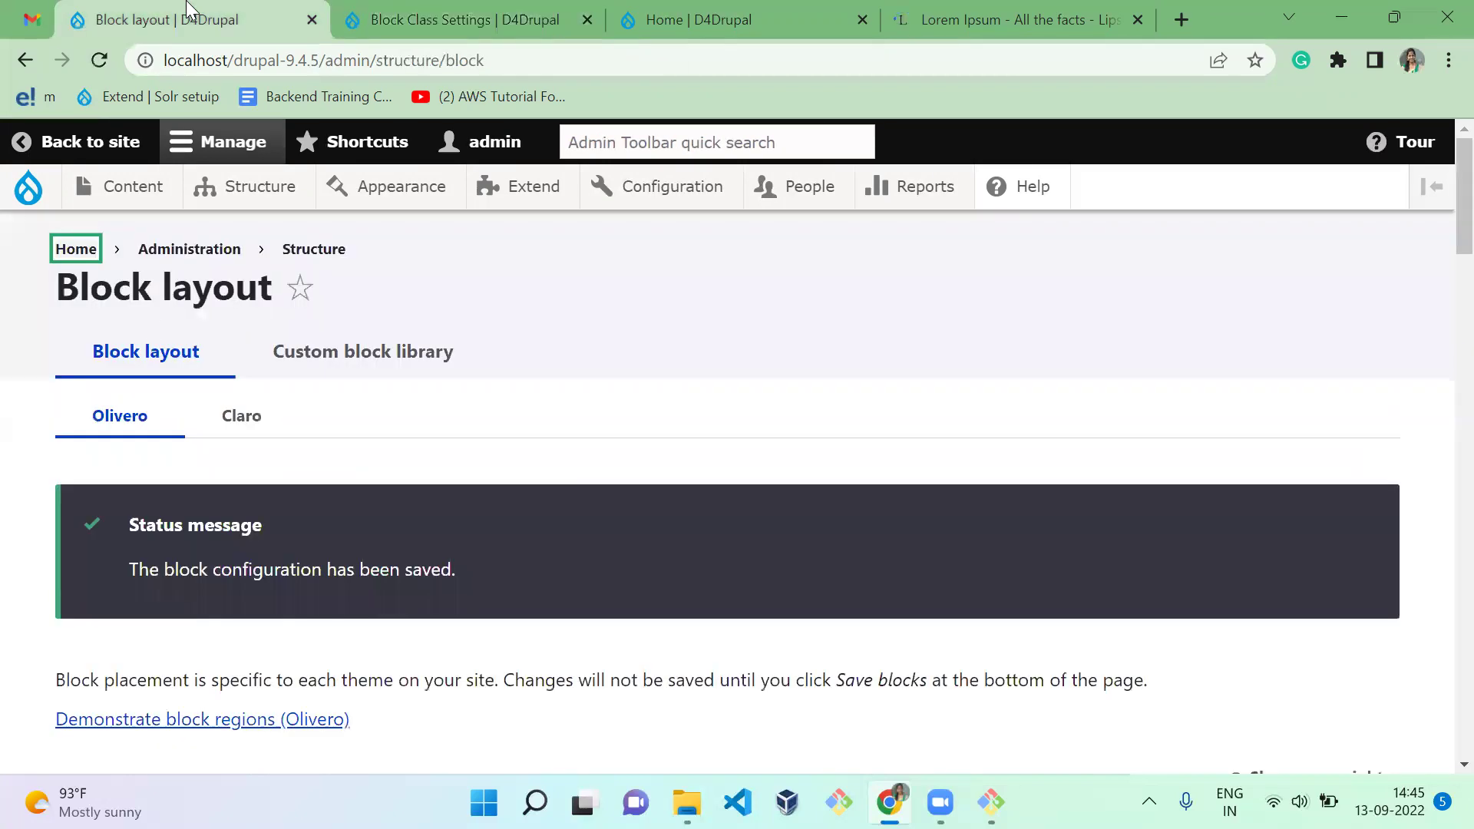
key("ctrl+f")
type("sideb")
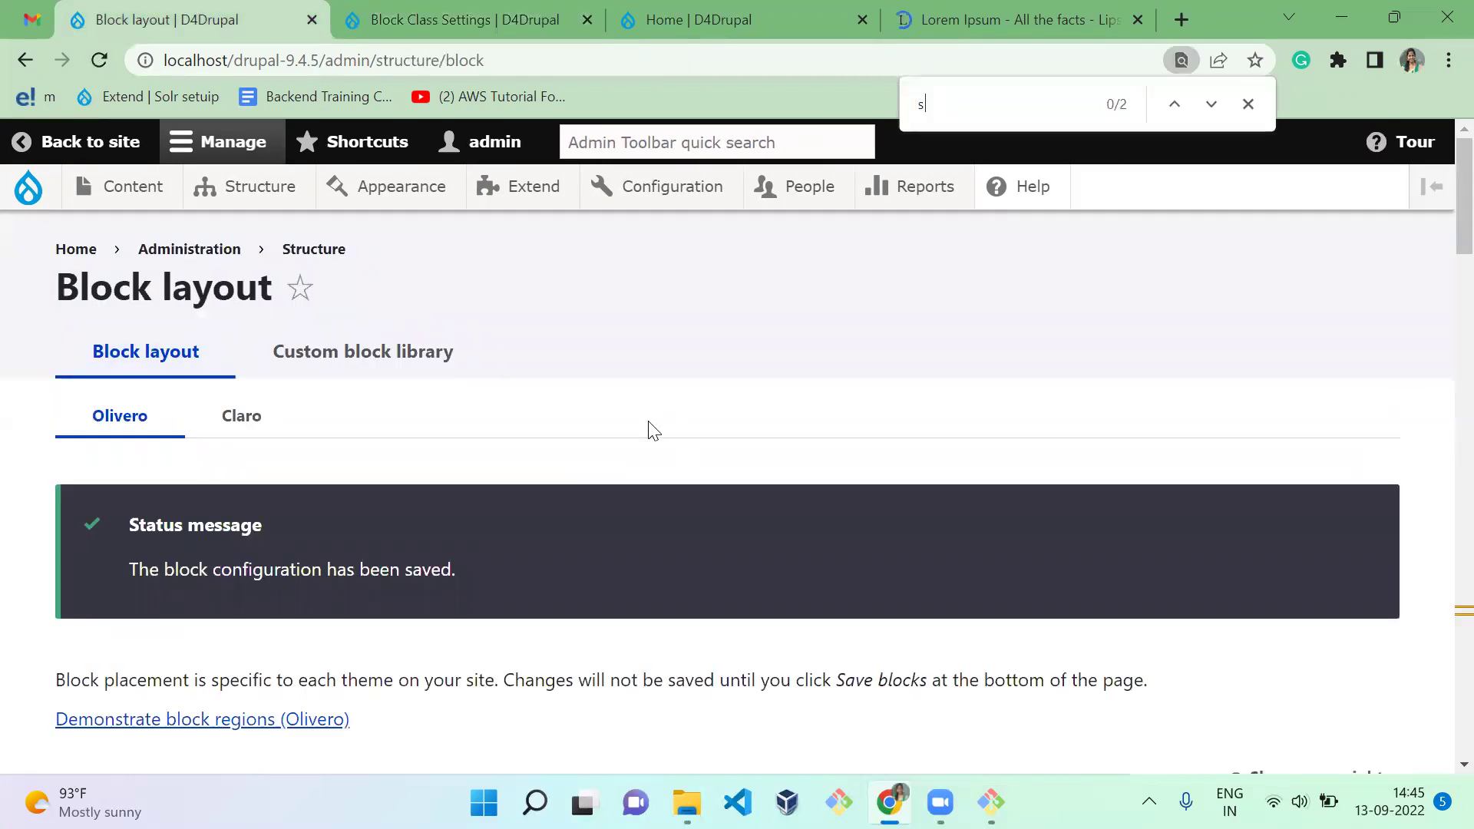
key("Escape")
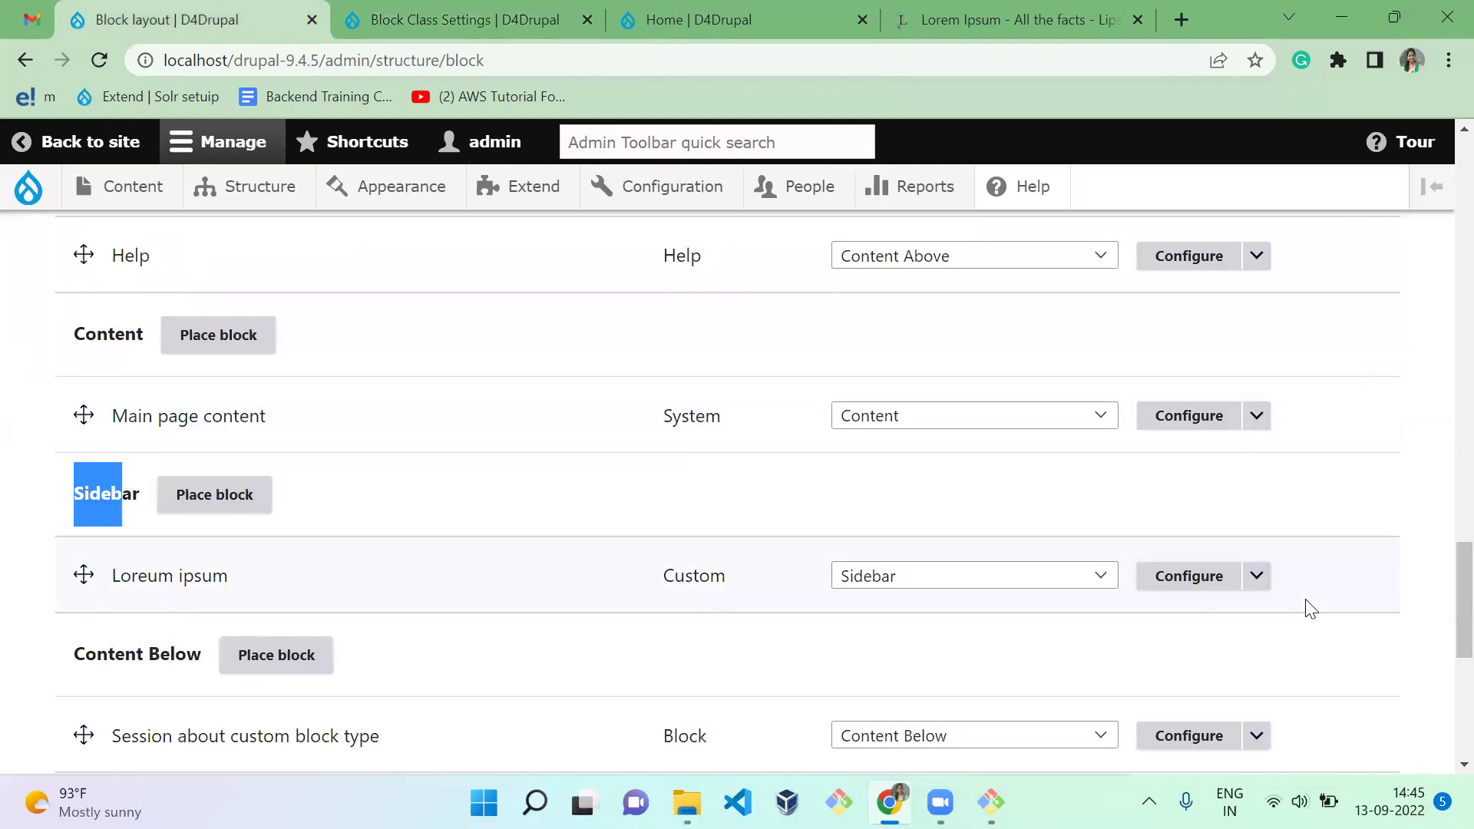
left_click(1167, 590)
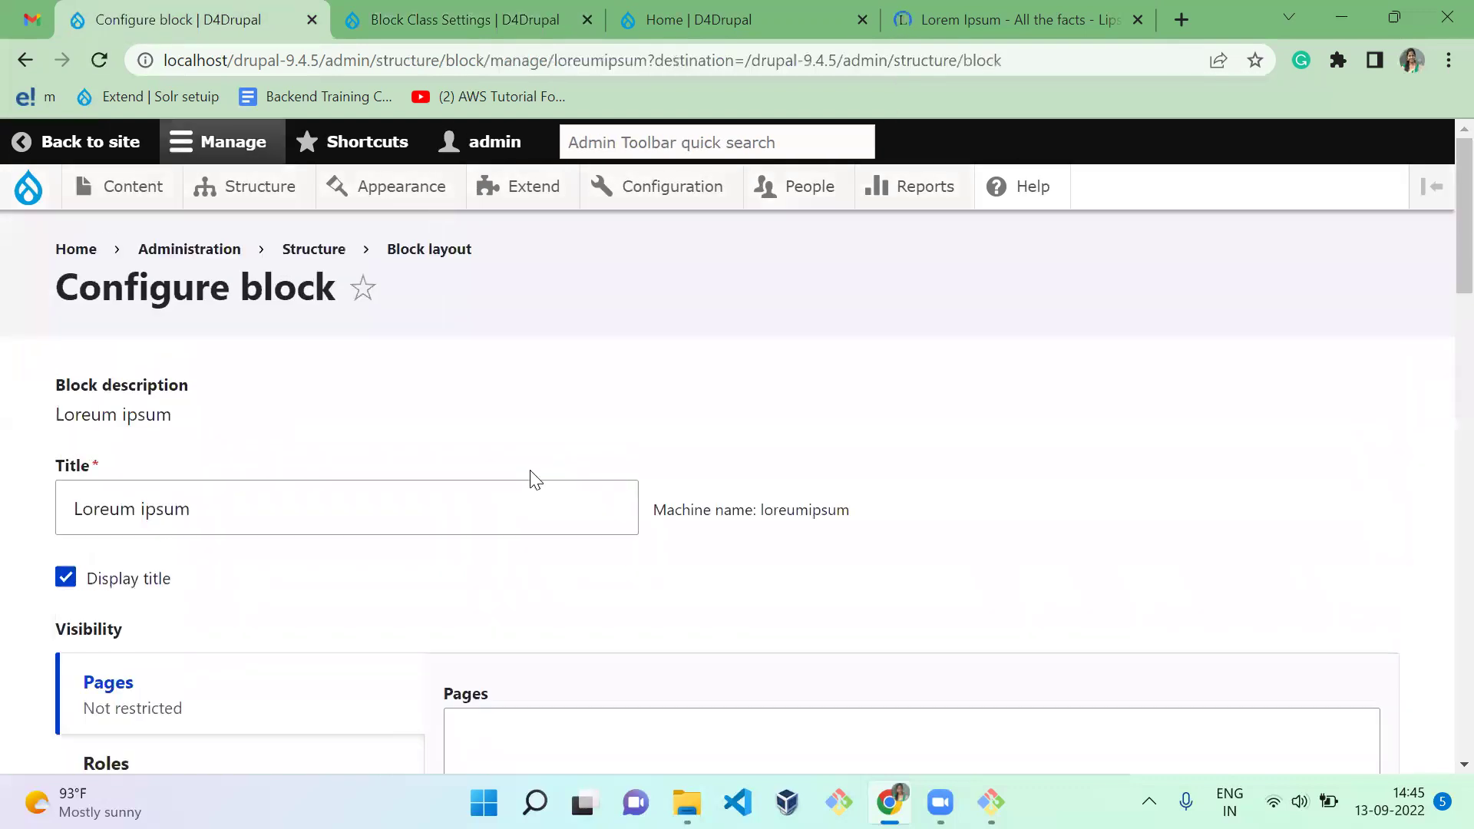
Step: Add a third CSS class, QWERTY, to the Loreum ipsum block and save the block
scroll(531, 471, "down", 3)
scroll(531, 471, "down", 6)
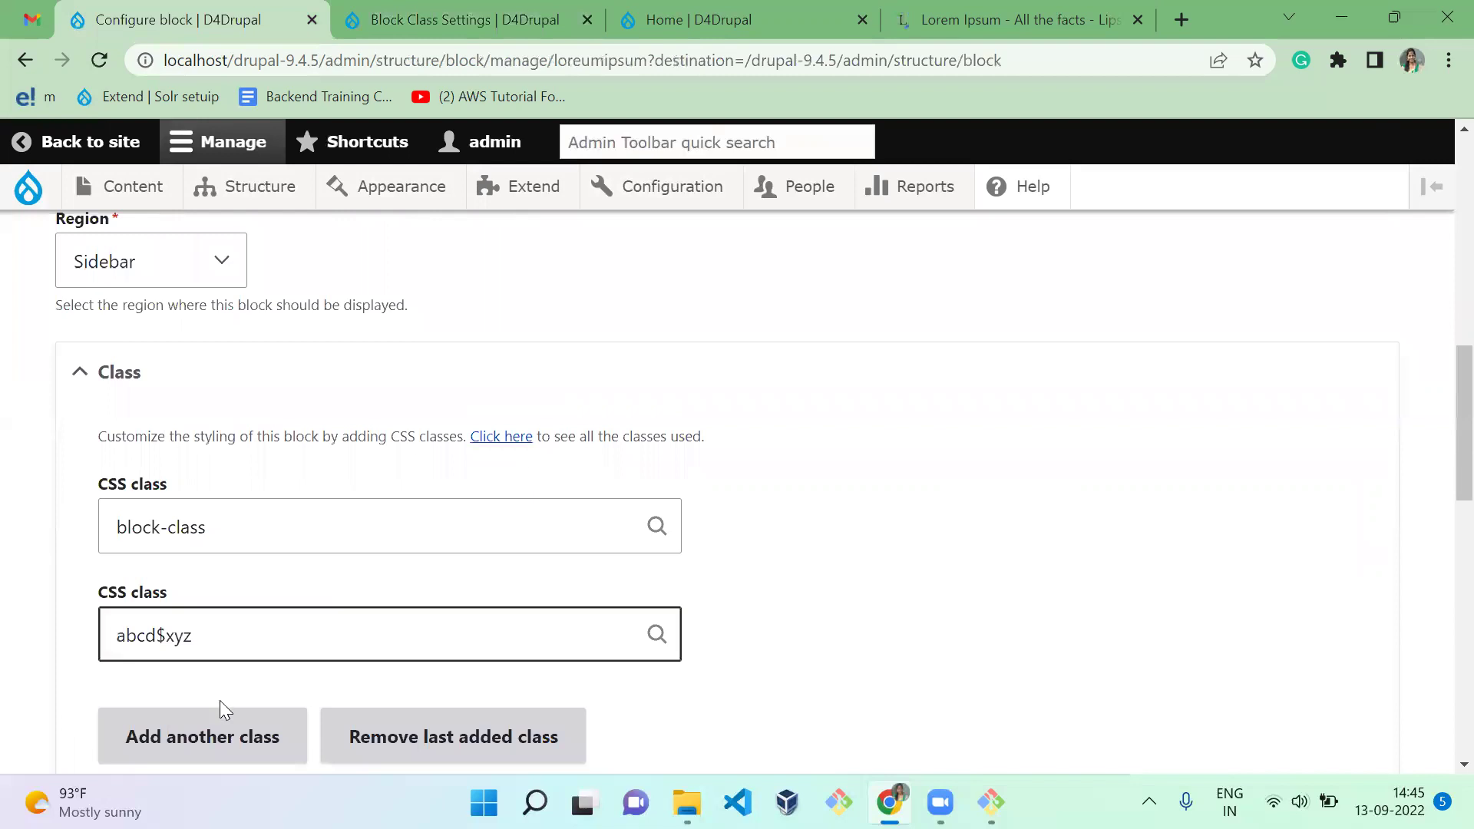
left_click(198, 758)
scroll(937, 592, "down", 4)
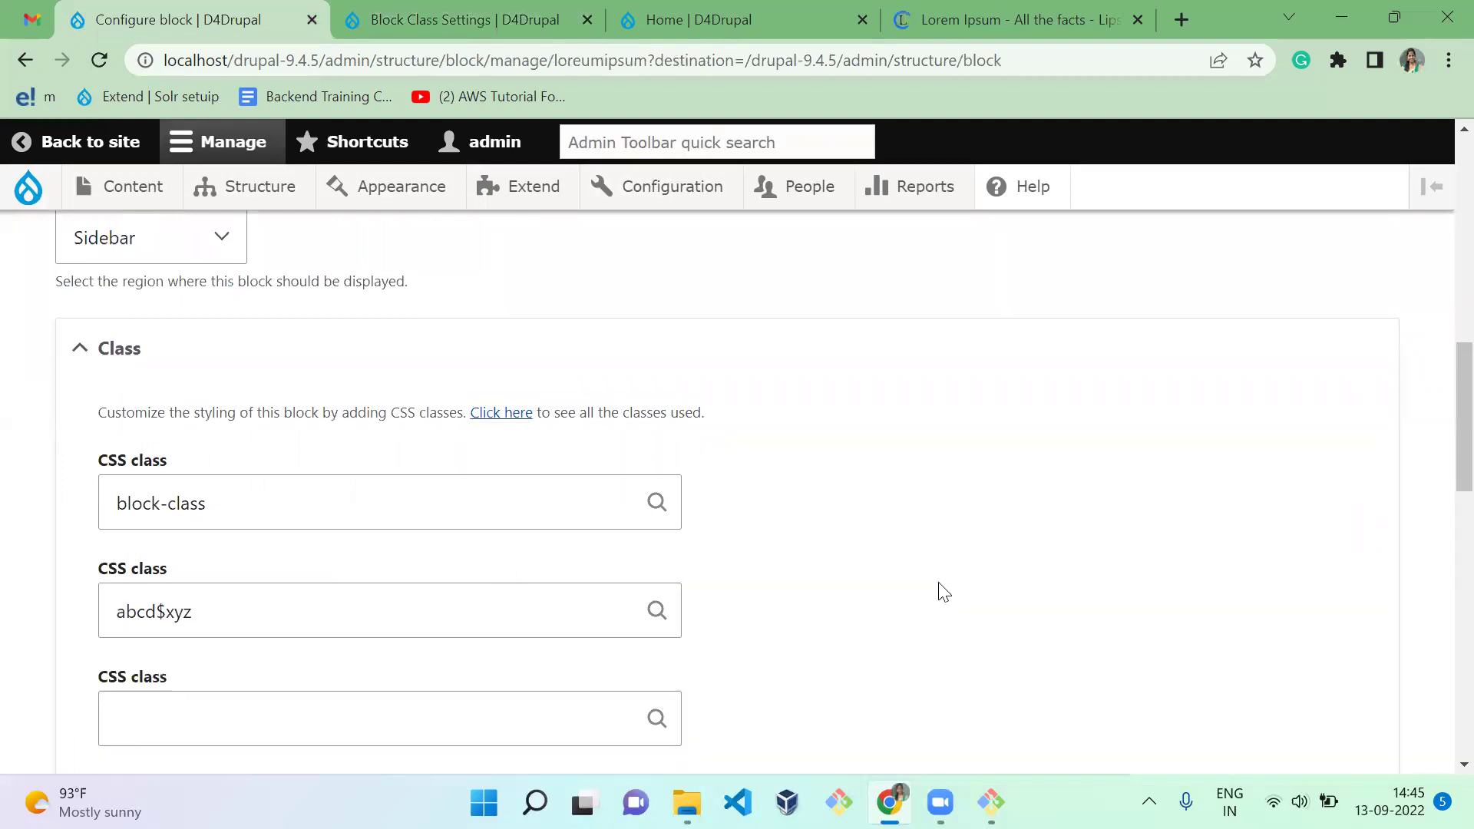
left_click(465, 411)
type("QWEr")
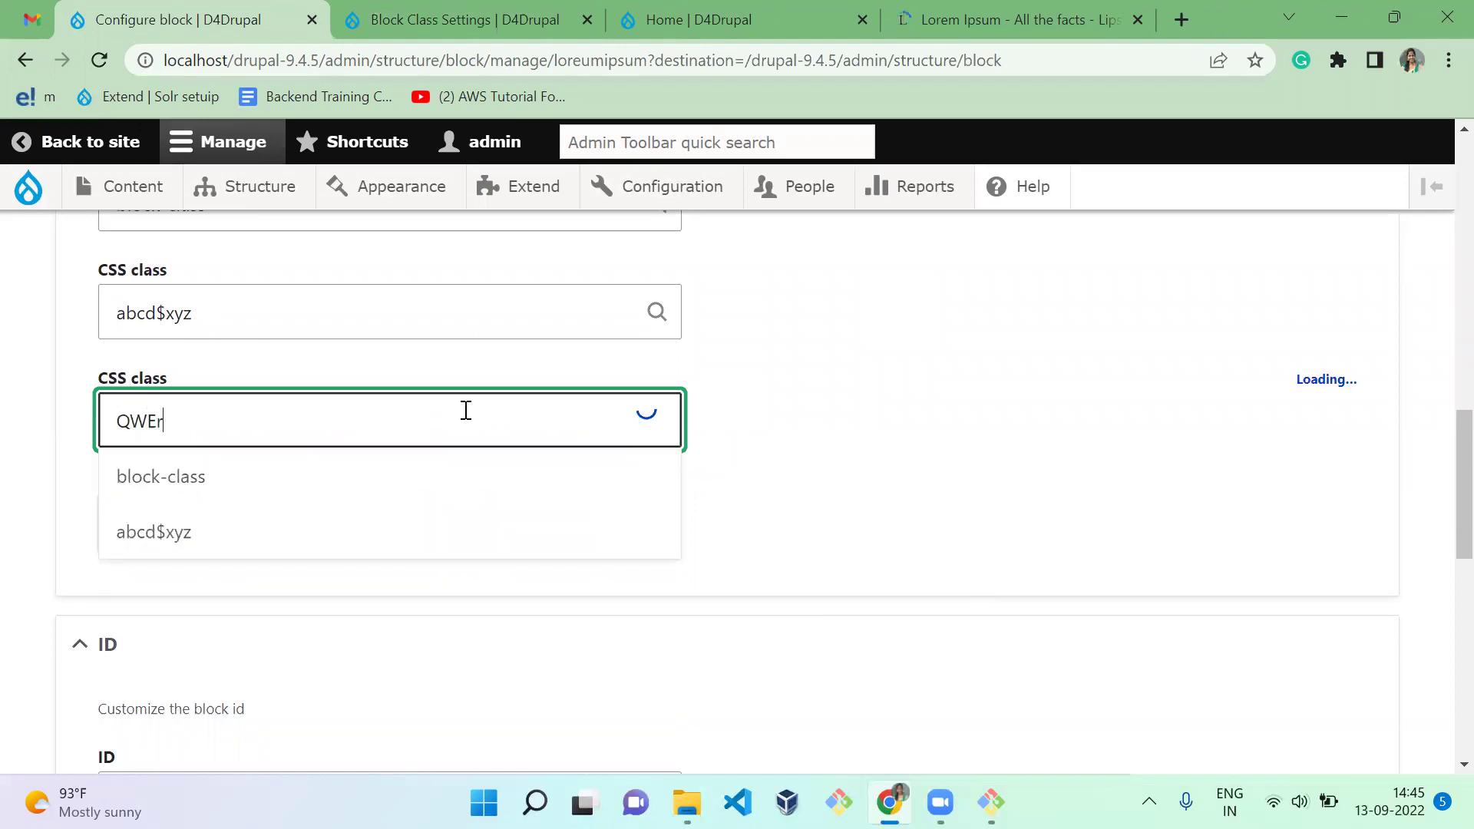
type("TY")
left_click(904, 511)
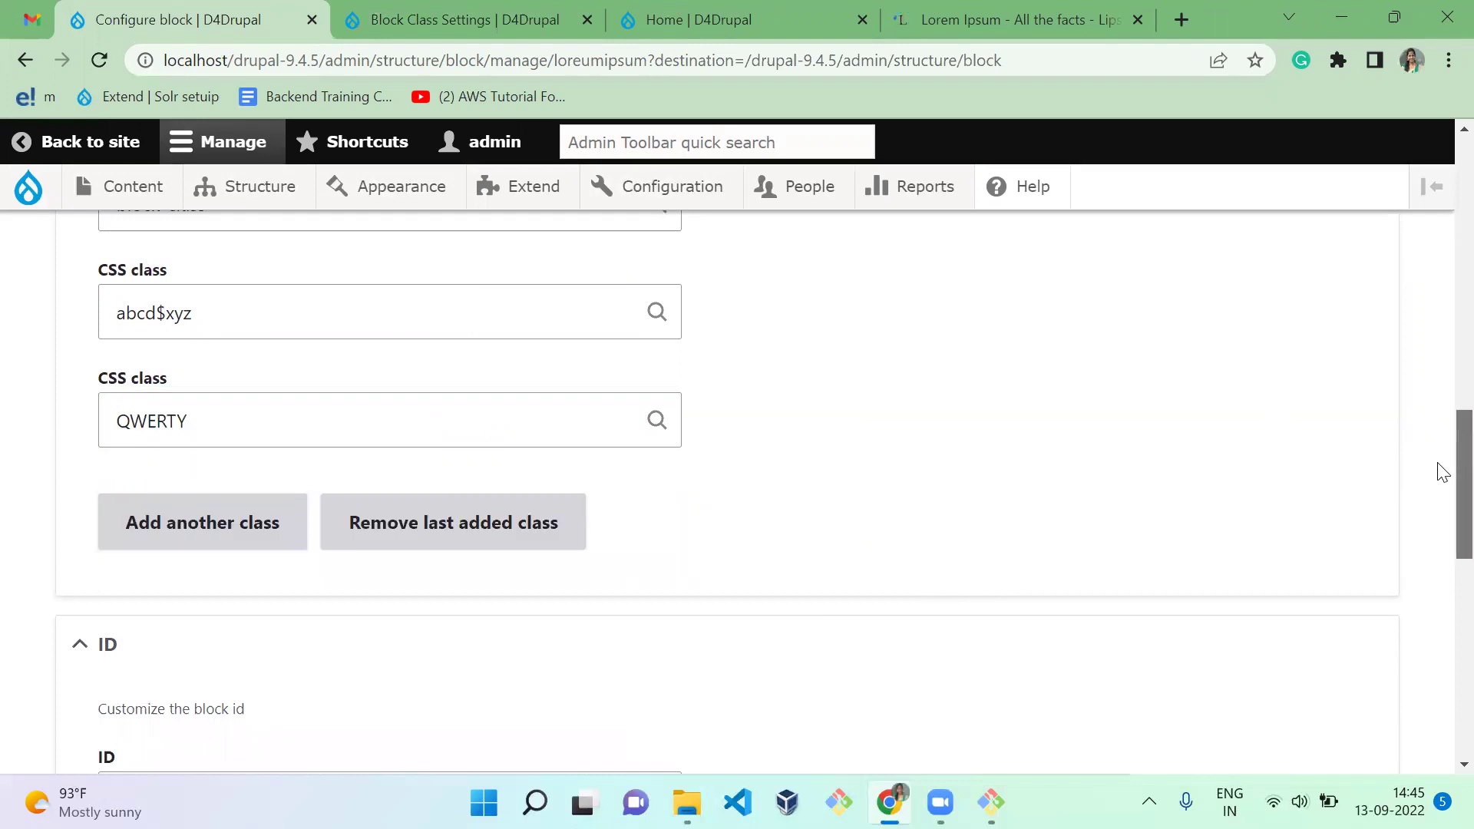
scroll(1440, 468, "down", 10)
left_click(135, 641)
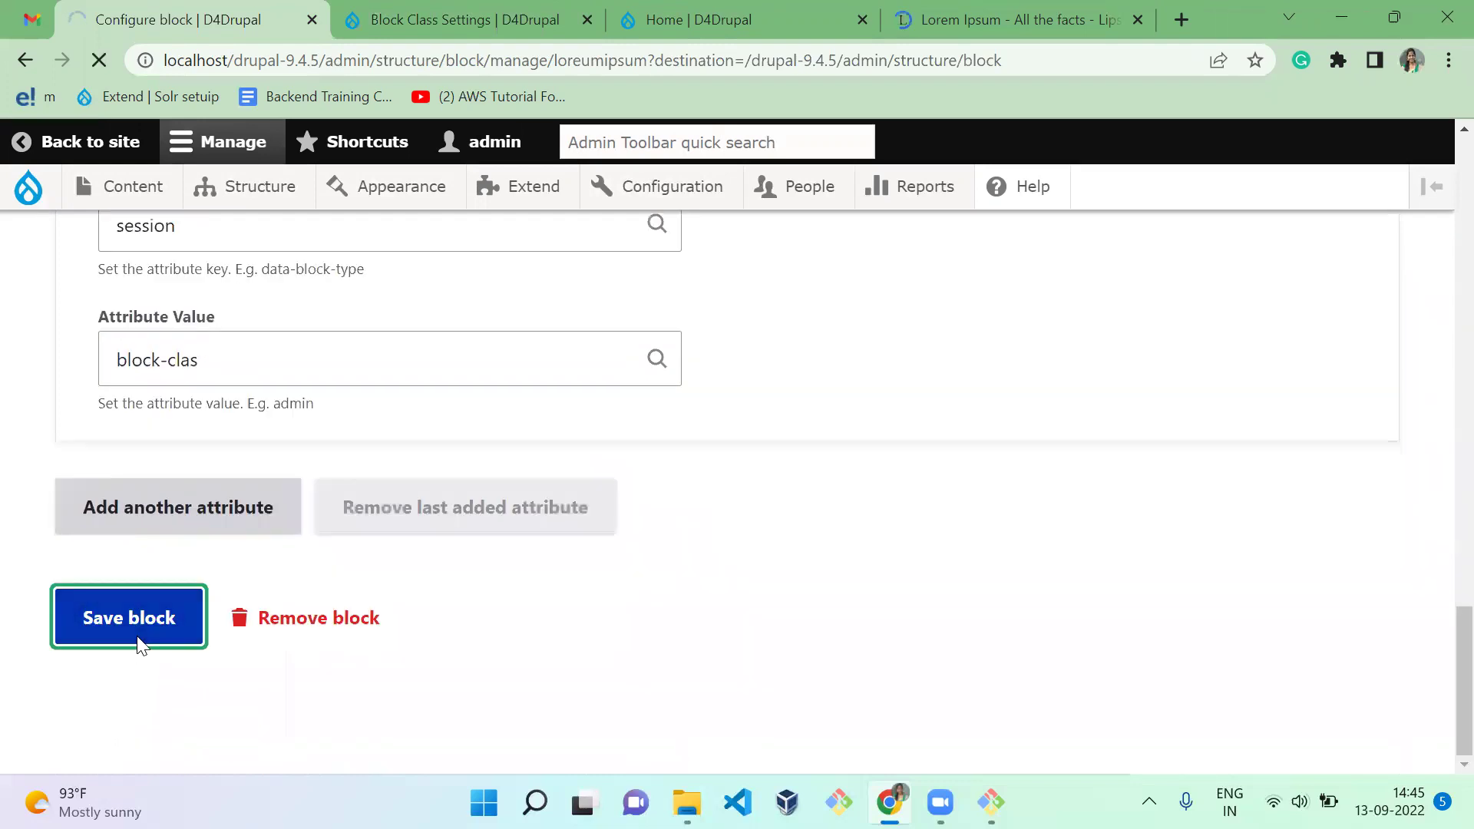
Step: Reload the site's home page and check the letter case of the classes in the Loreum ipsum block's markup
left_click(669, 47)
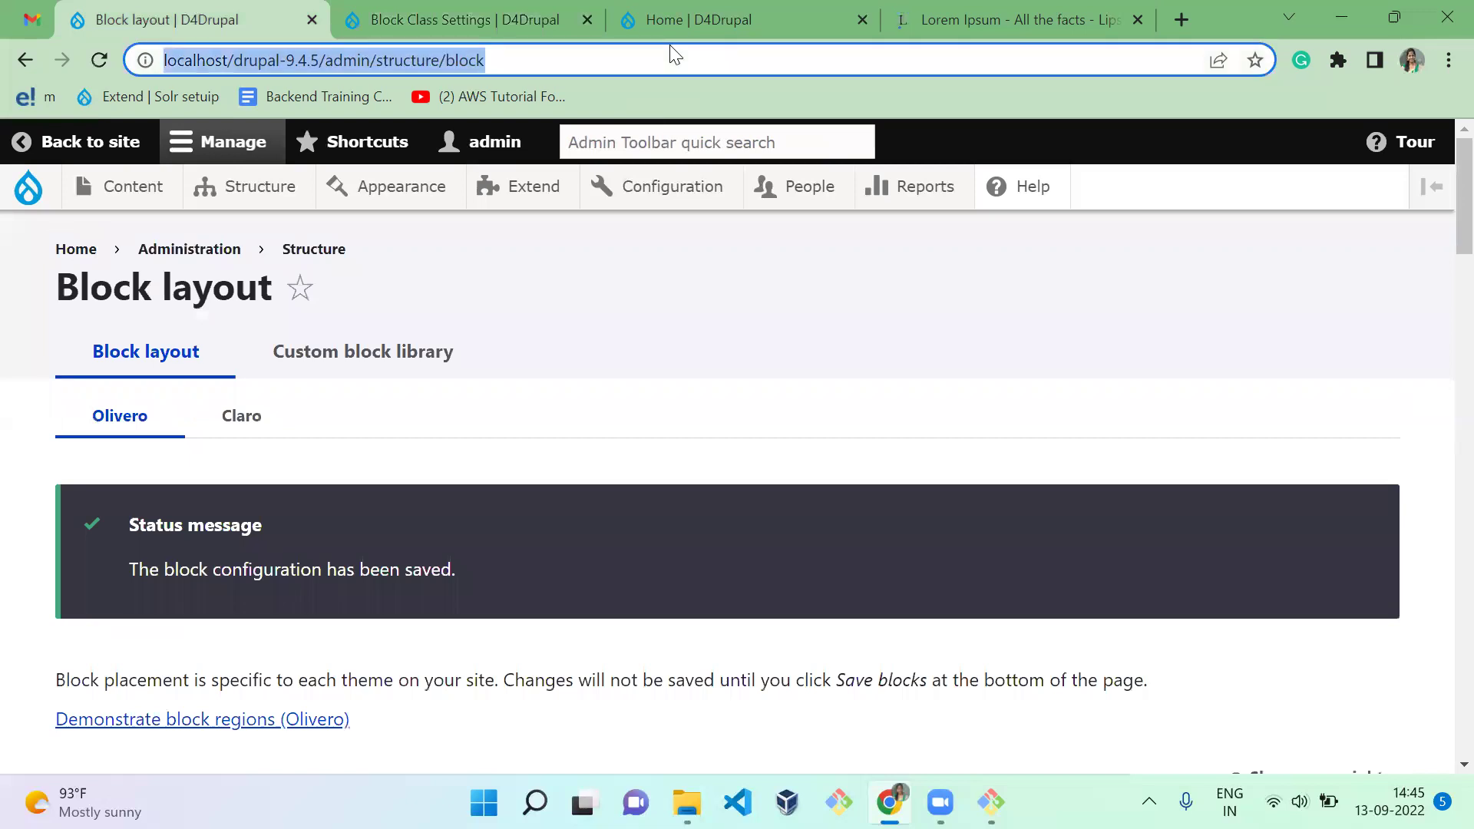
left_click(670, 31)
key("F5")
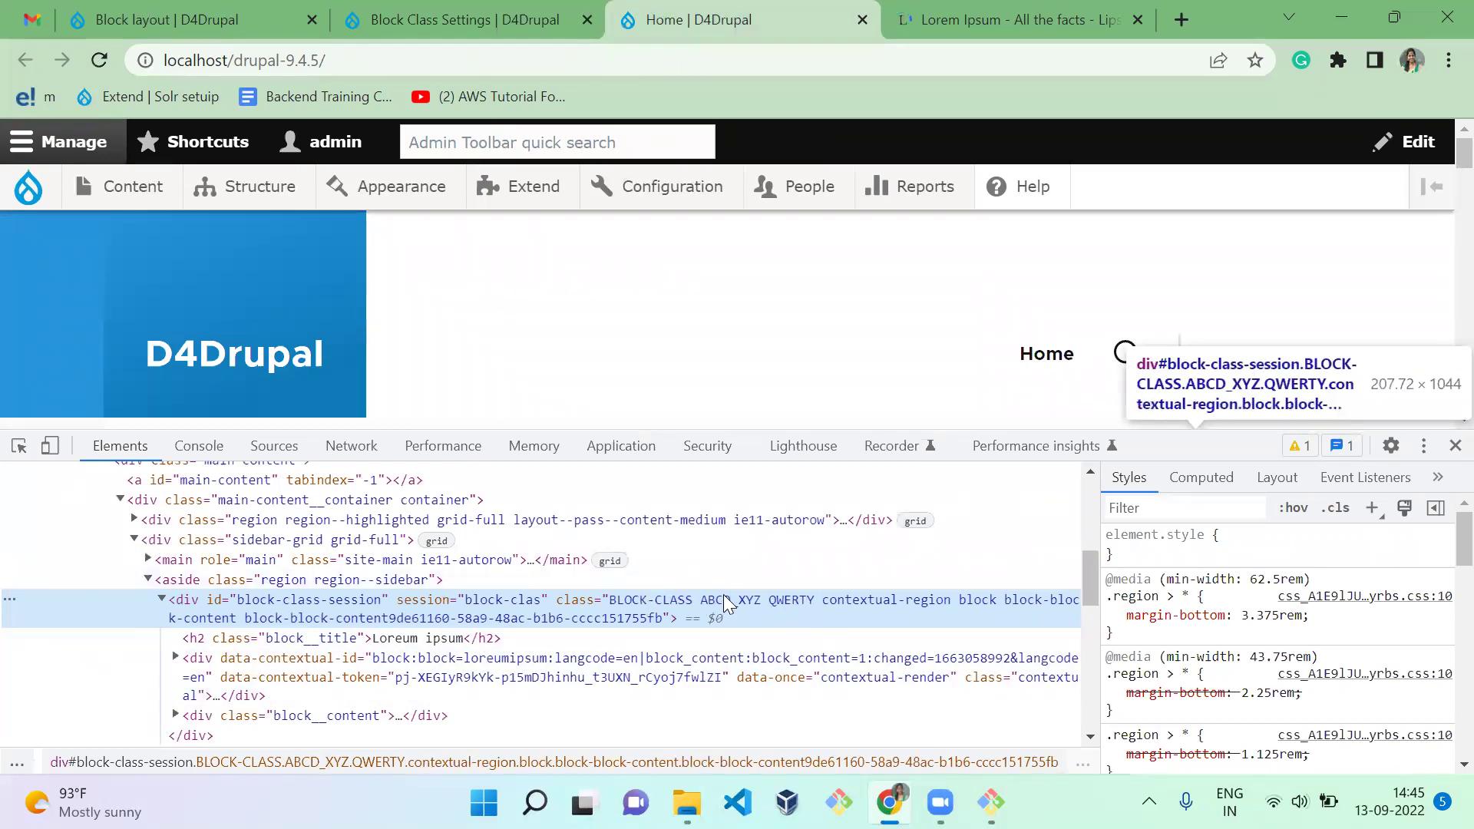
Step: Revisit the Block Class module's Block List and the operation choices on its Bulk Operations page
left_click(401, 11)
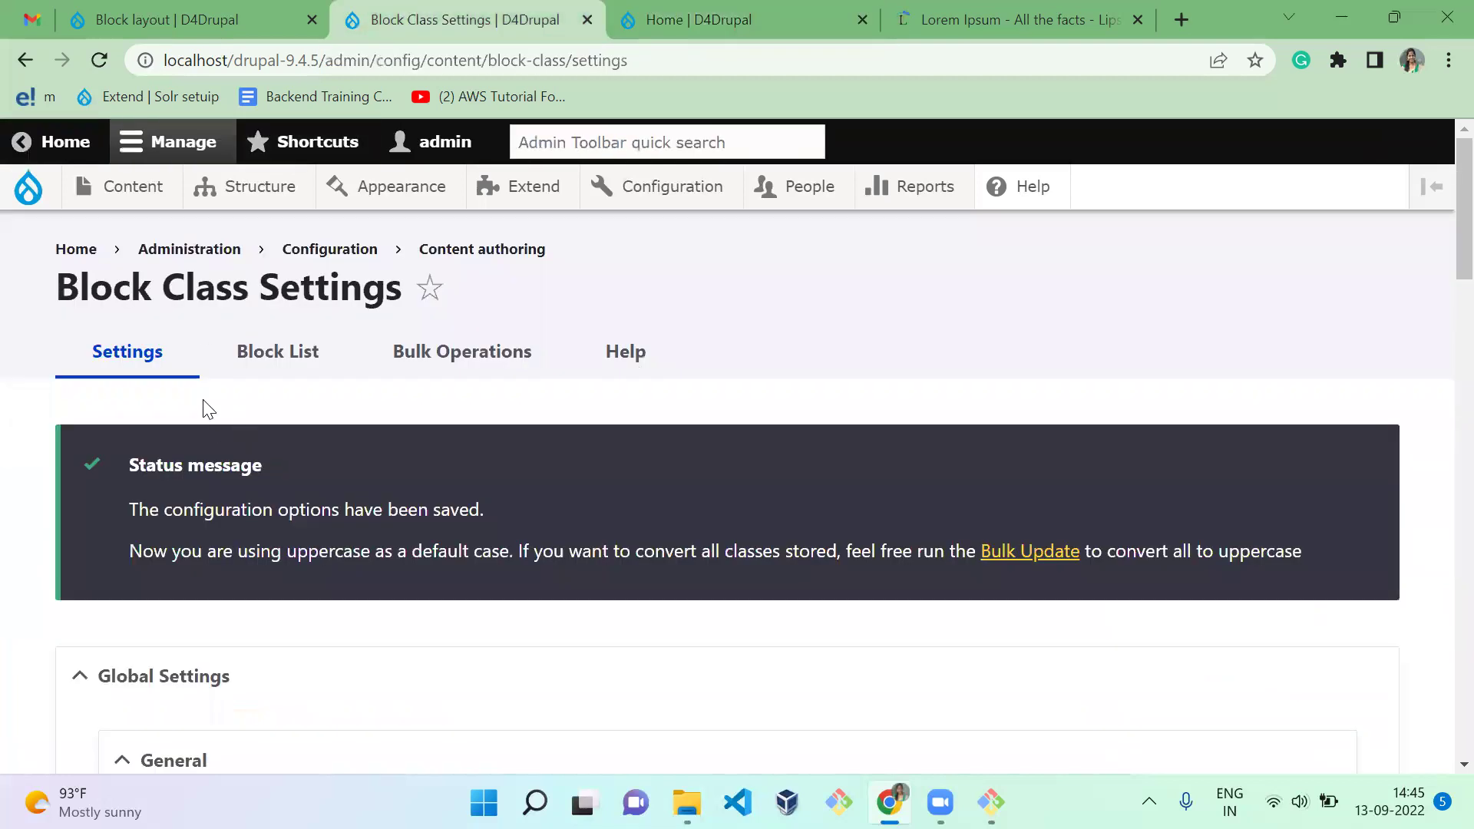
left_click(283, 366)
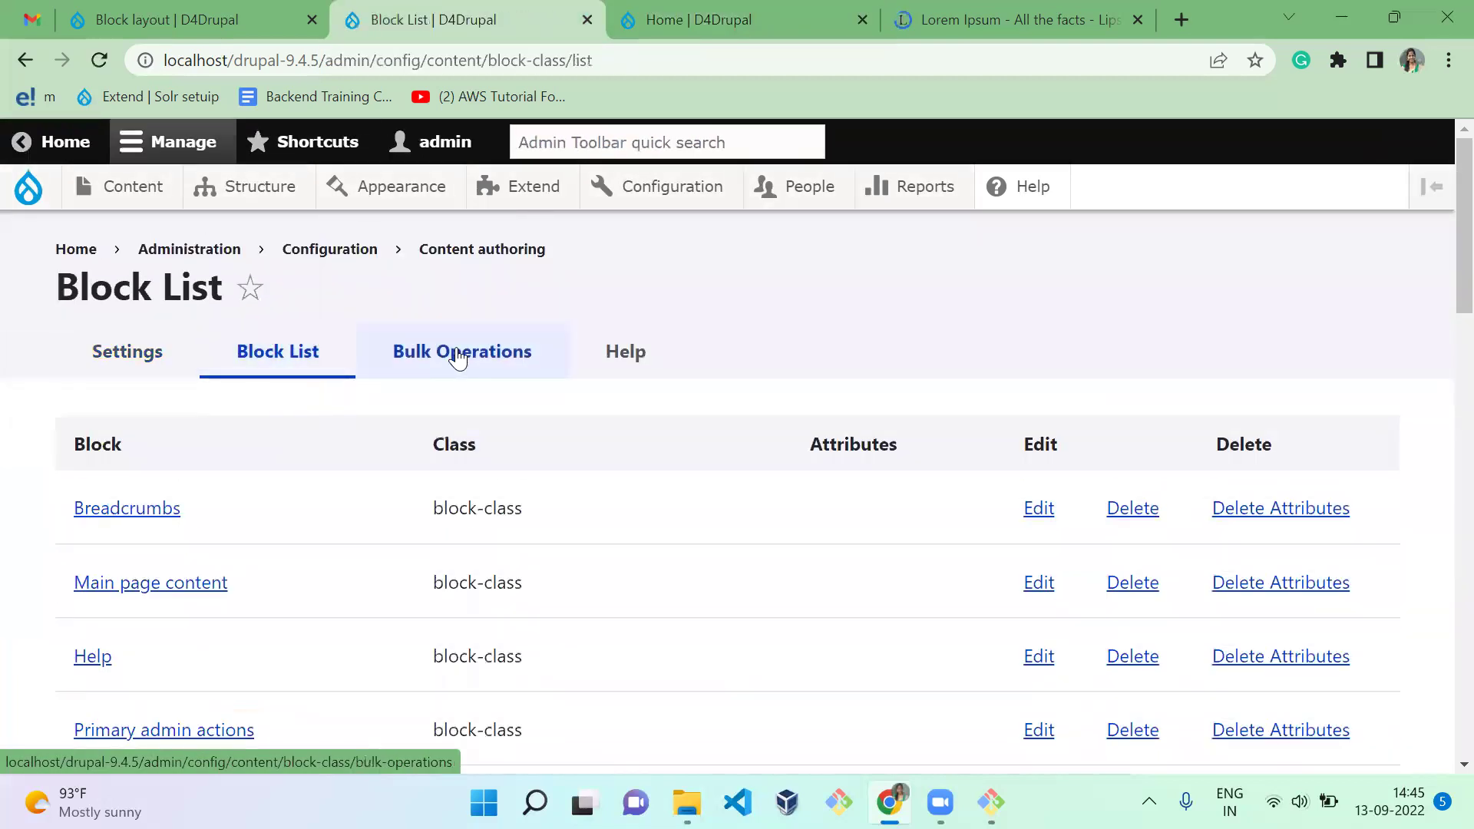
left_click(458, 357)
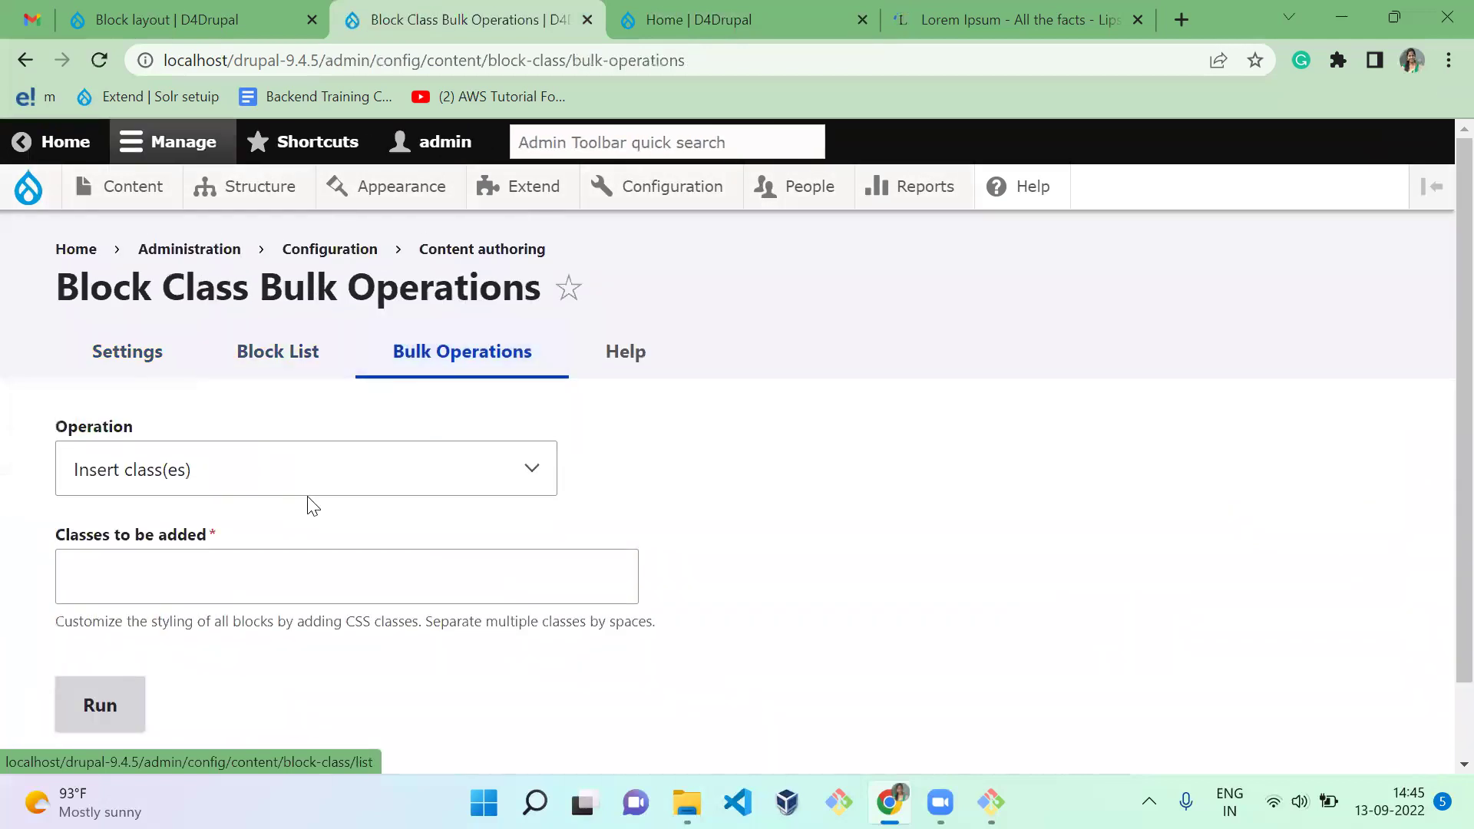
left_click(329, 478)
left_click(705, 489)
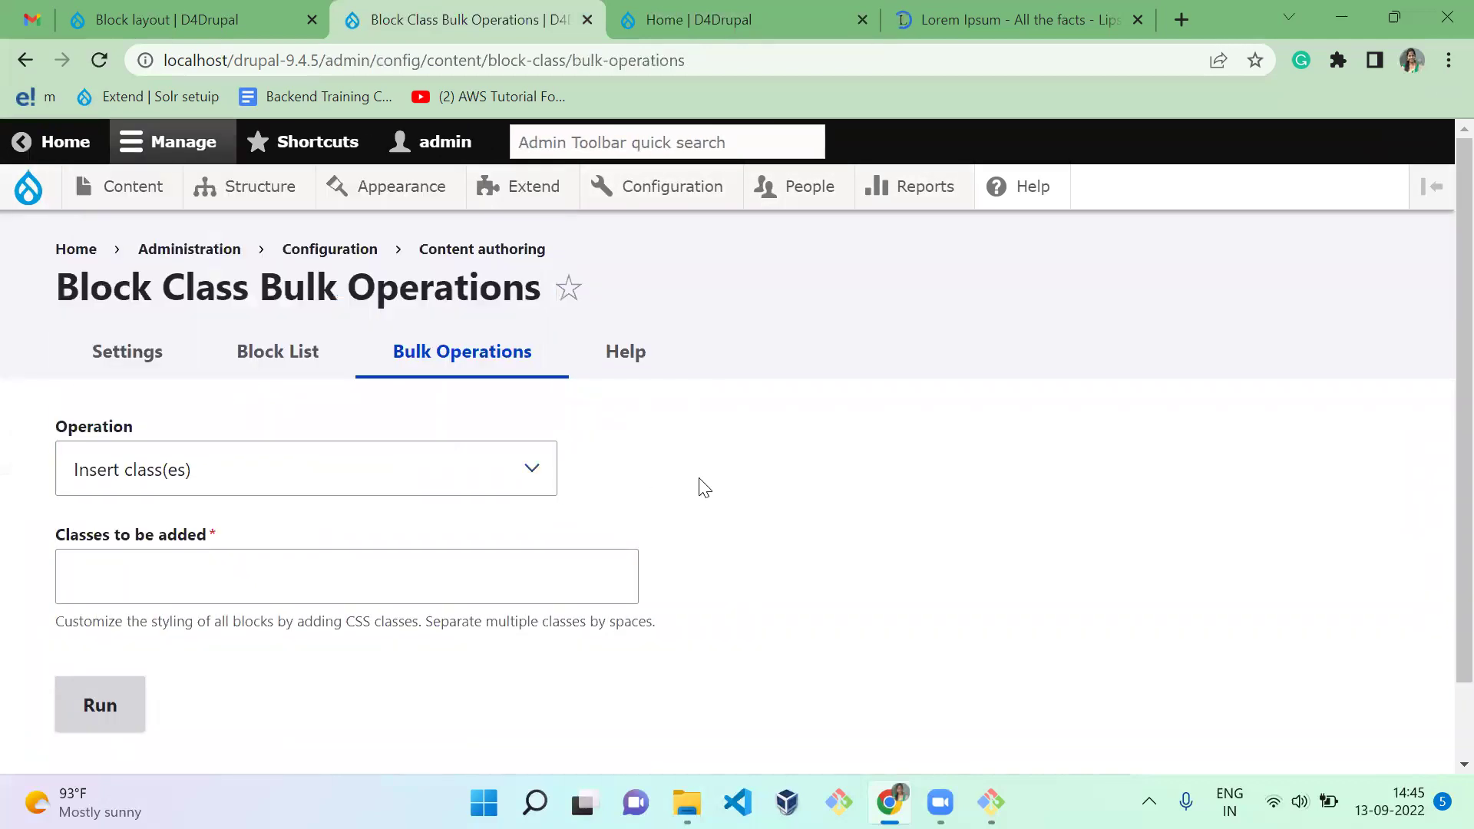
Step: Read through the Block Class Help page and return to the Block layout page
left_click(623, 350)
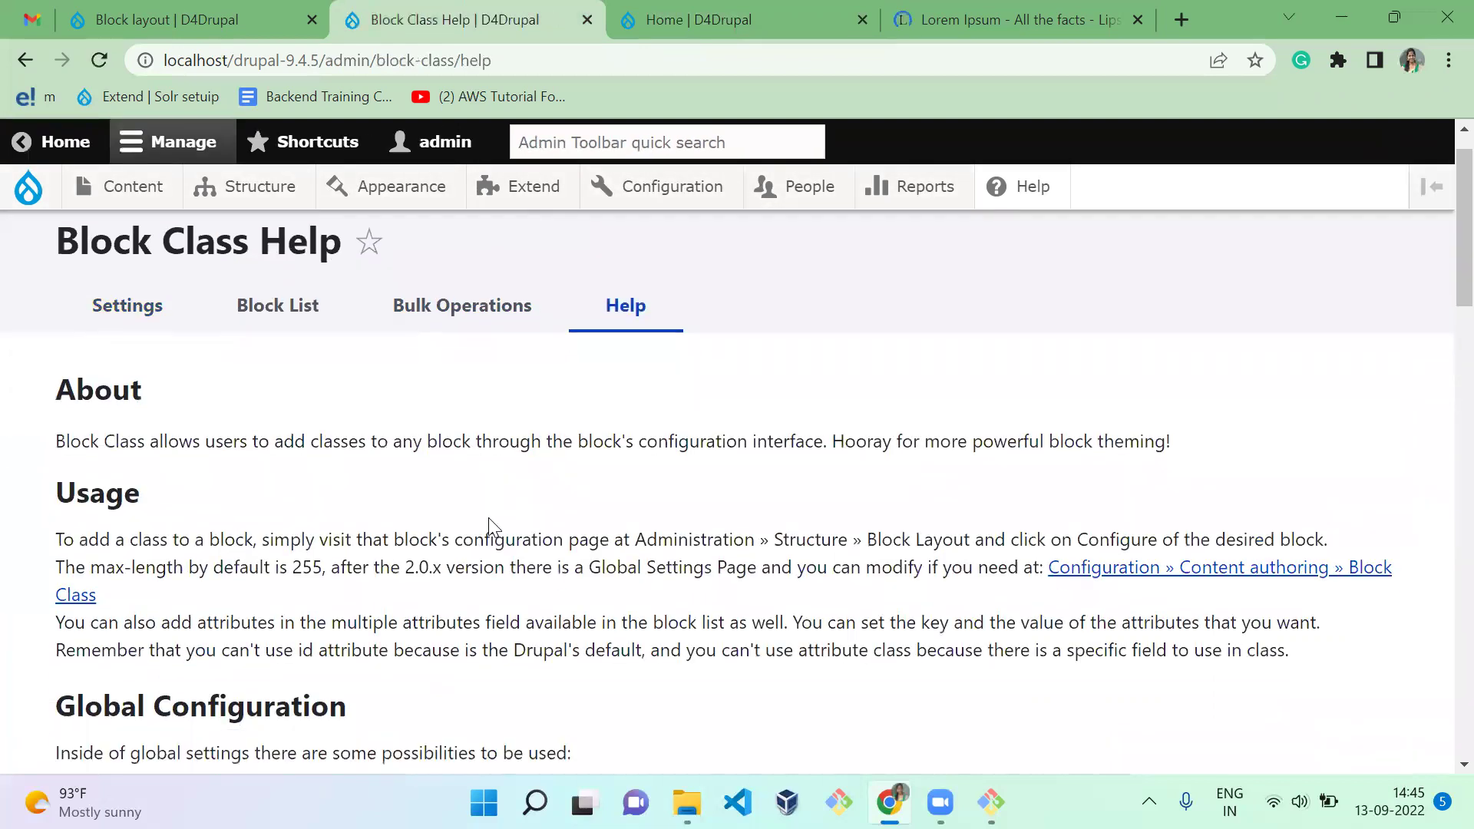
scroll(491, 528, "down", 3)
scroll(491, 520, "down", 10)
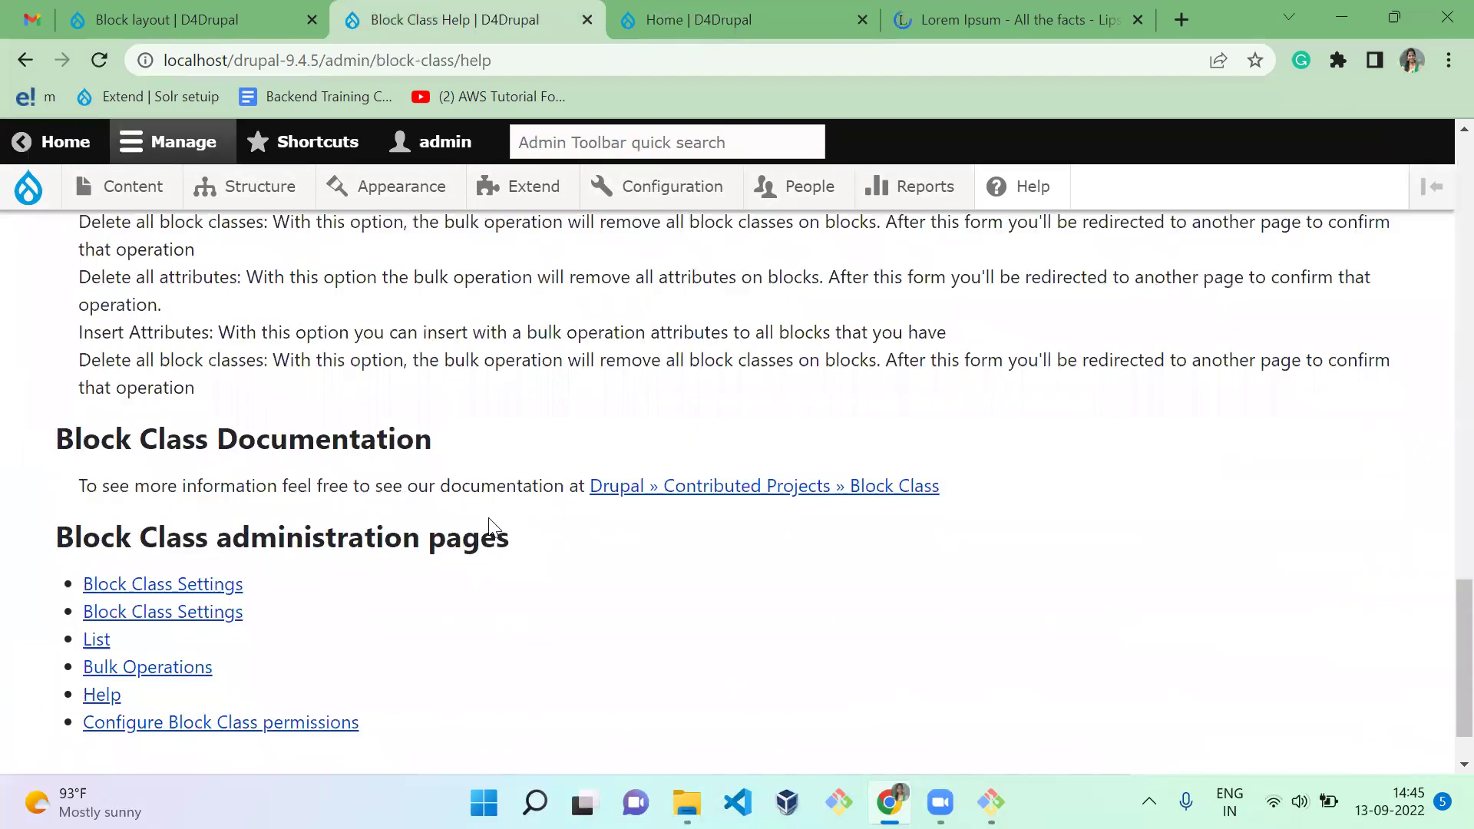
scroll(489, 528, "up", 2)
scroll(490, 519, "up", 15)
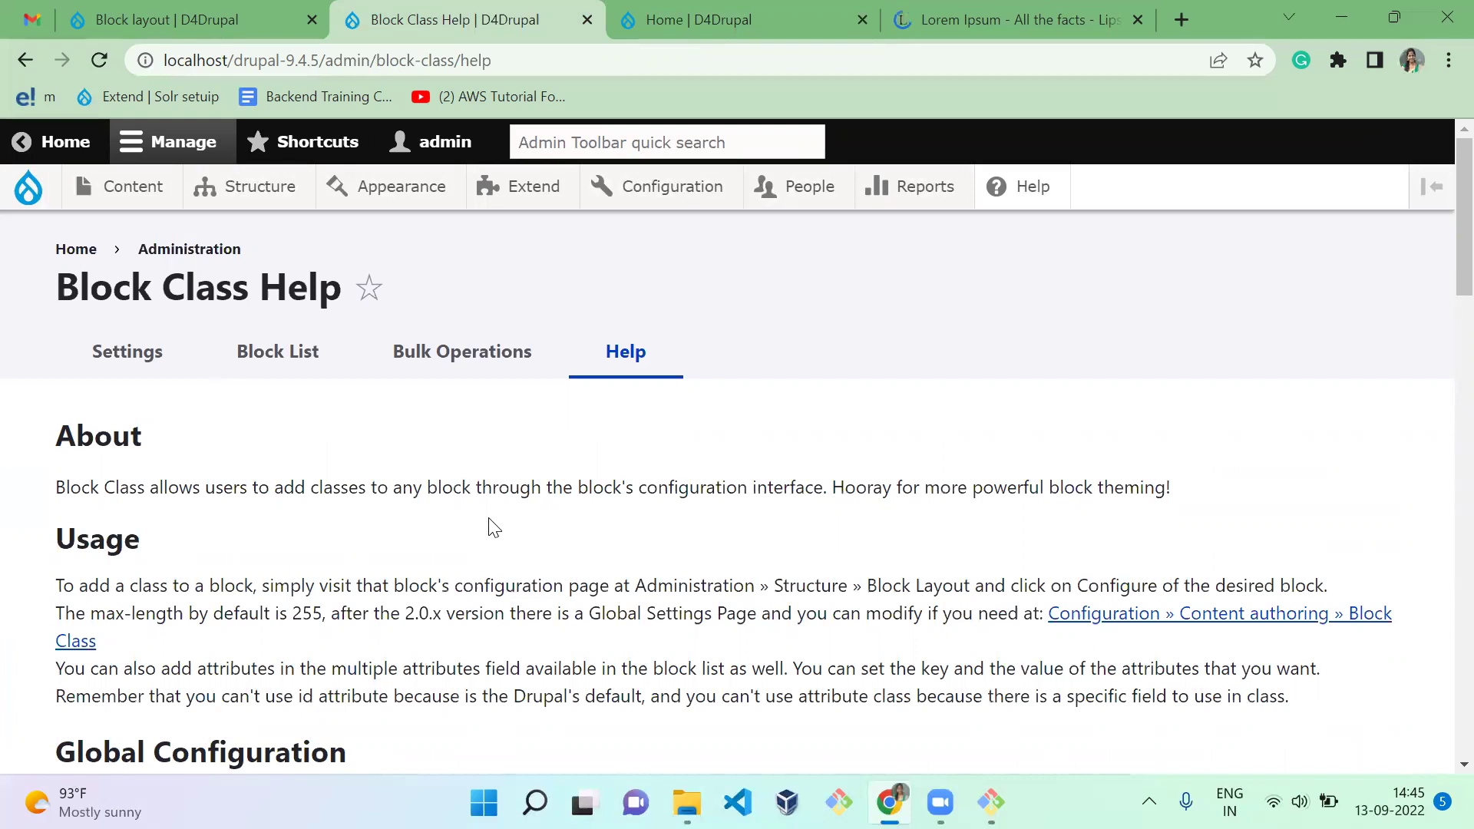
left_click(157, 344)
left_click(219, 12)
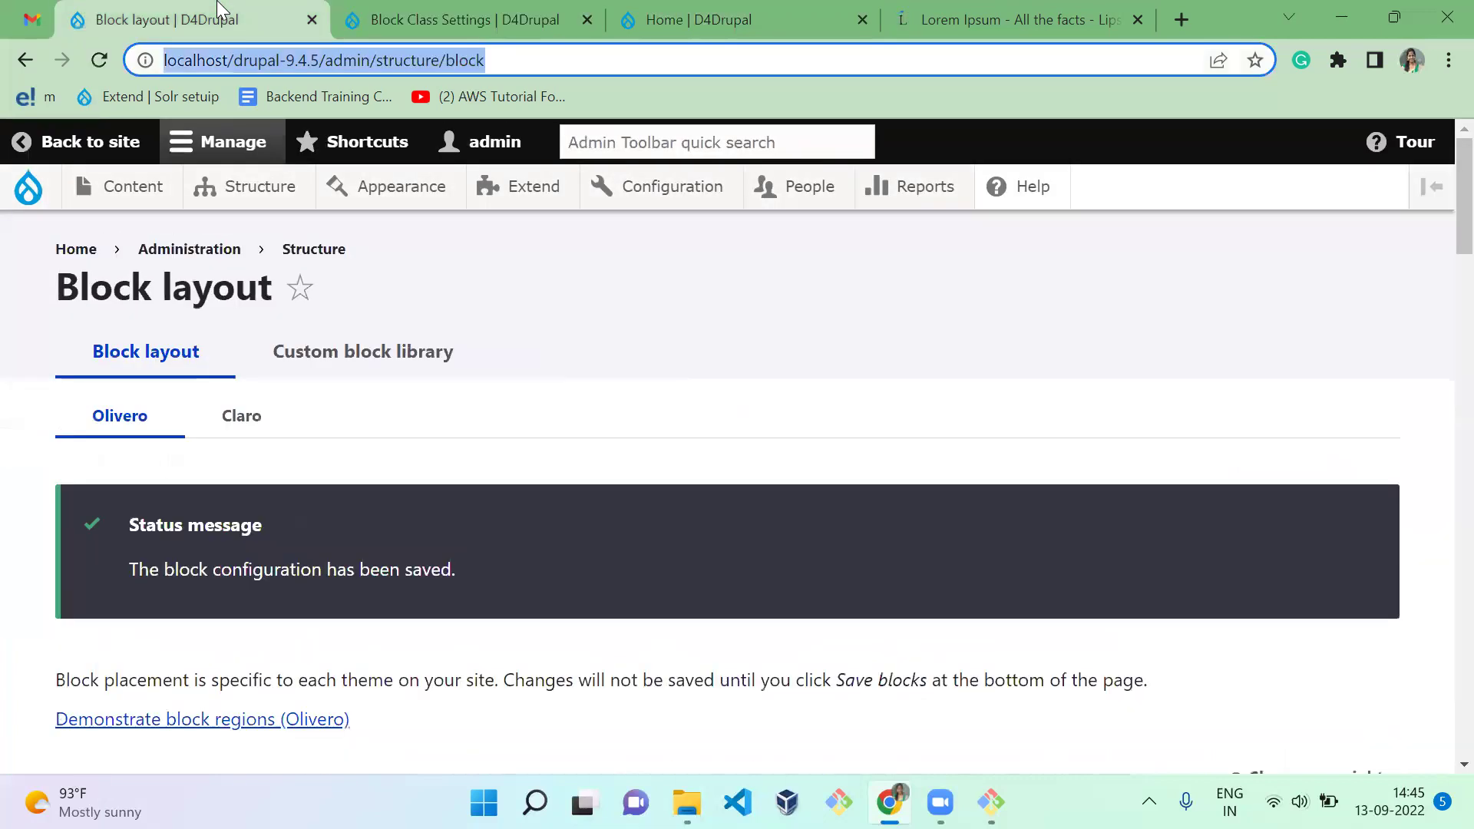
left_click(407, 14)
left_click(257, 12)
left_click(407, 13)
left_click(250, 18)
left_click(684, 542)
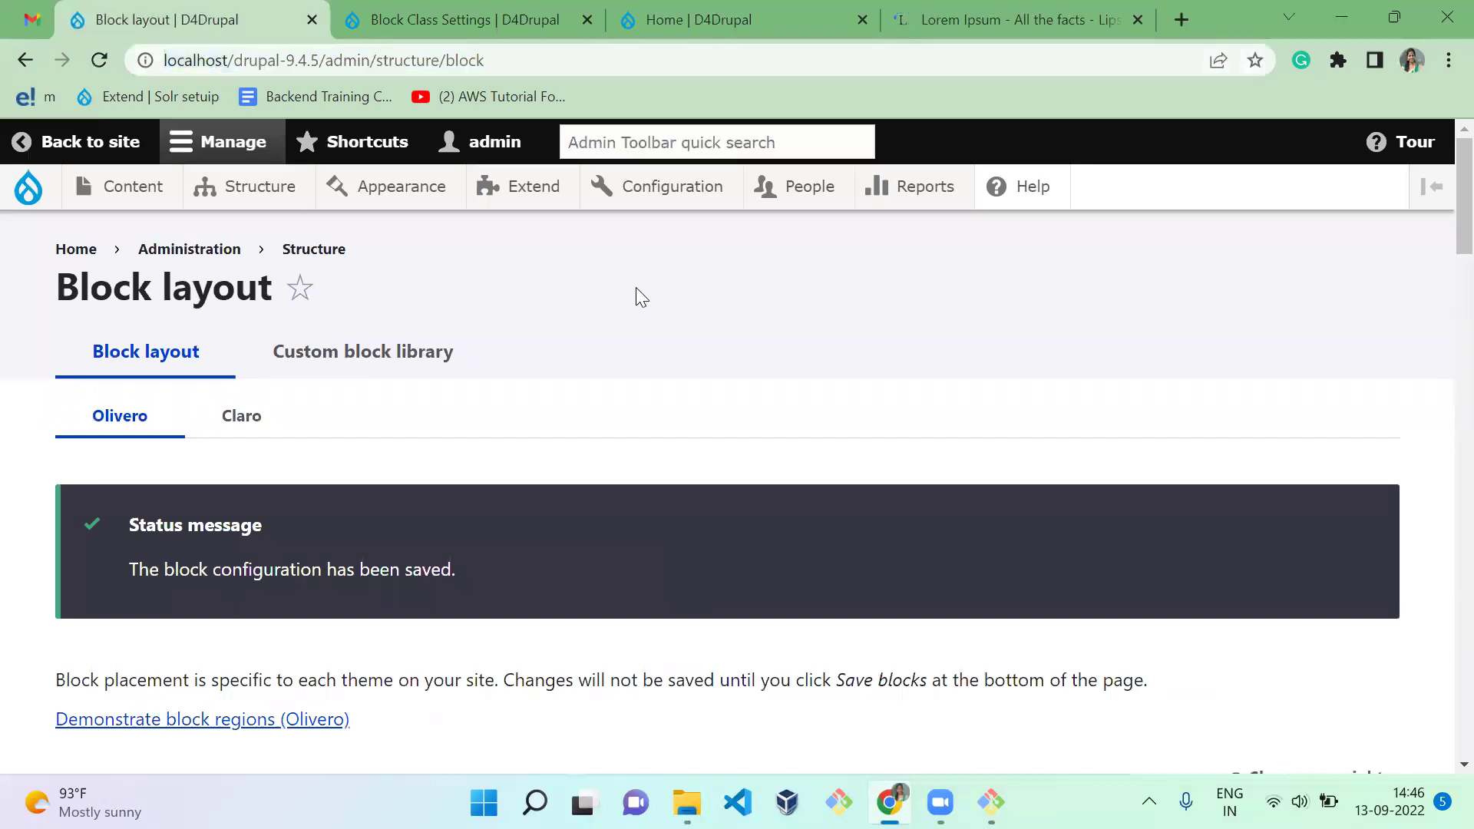
Step: Open the site's configuration synchronization export page and switch it to single item export
mouse_move(691, 205)
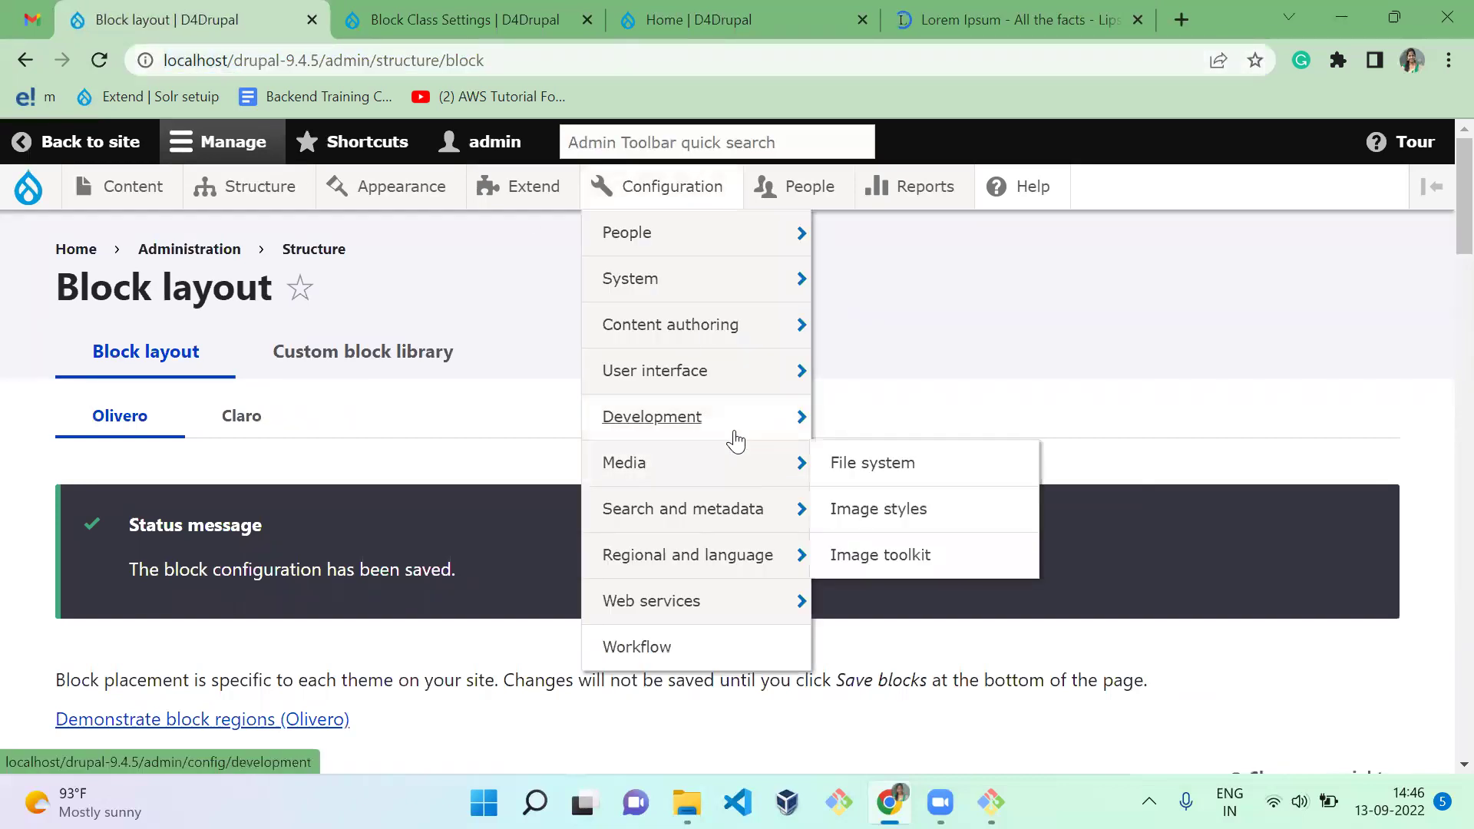
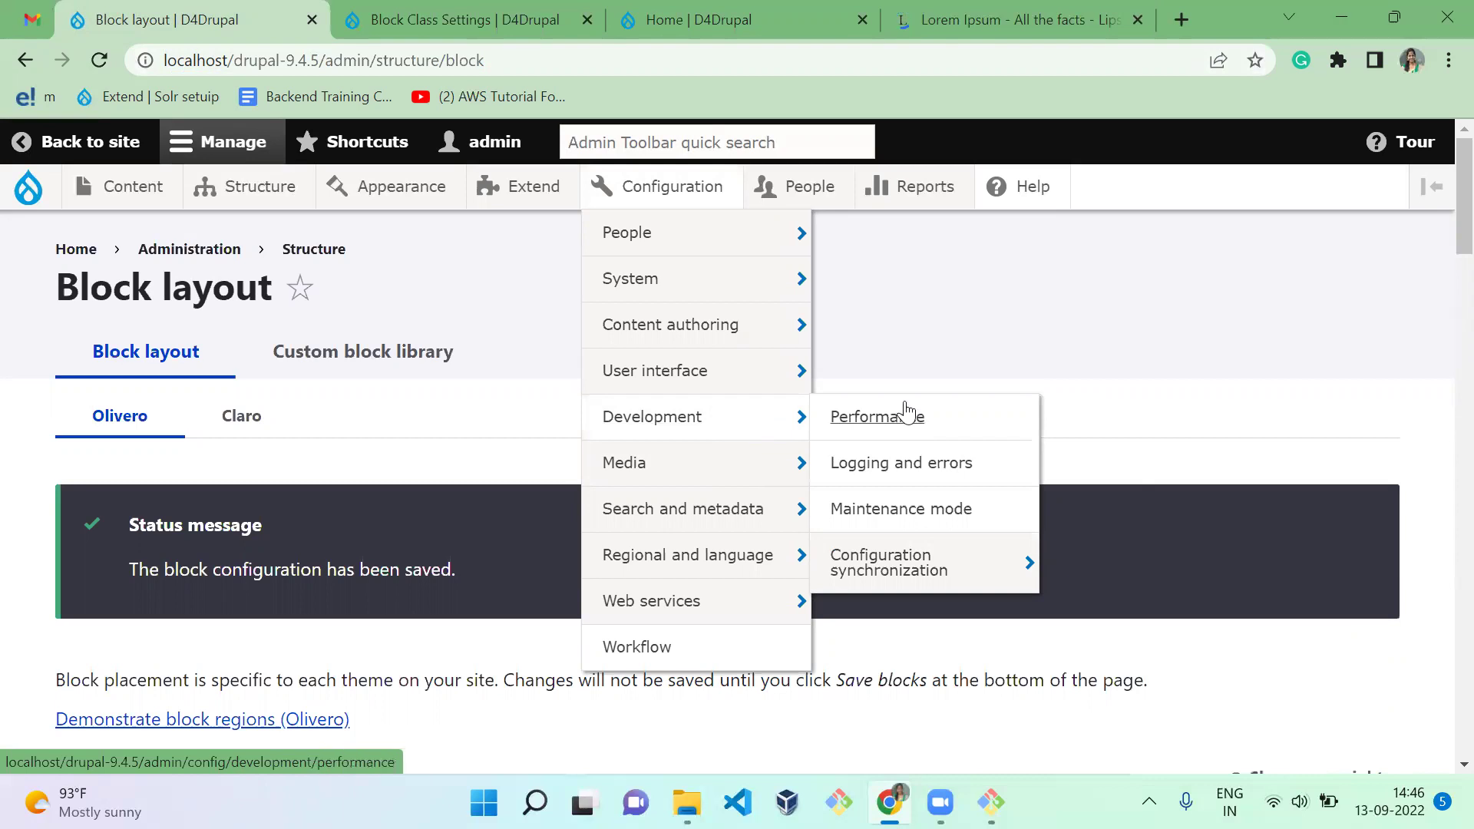
mouse_move(1013, 563)
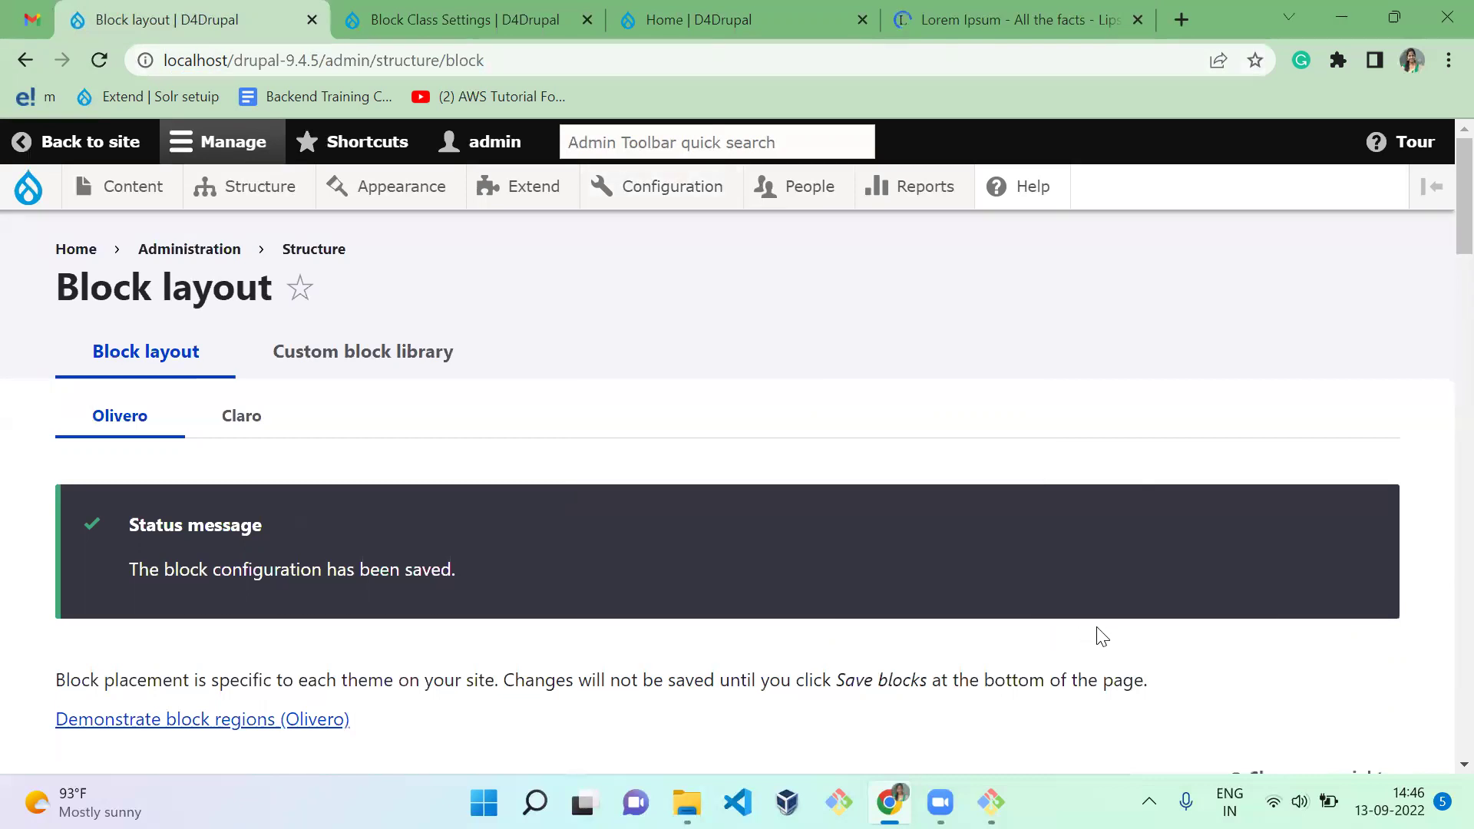
mouse_move(611, 201)
mouse_move(668, 373)
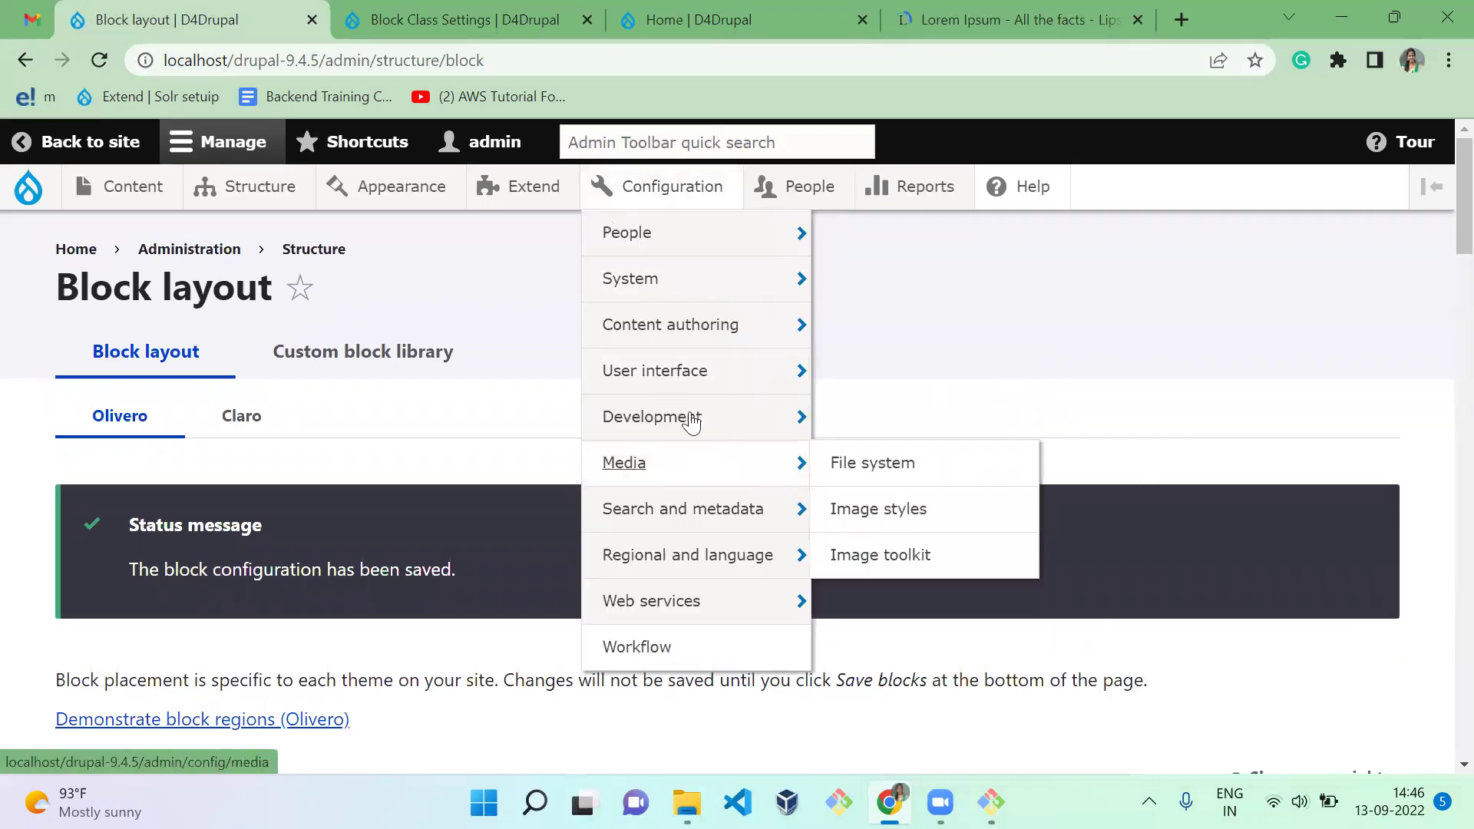
mouse_move(691, 415)
mouse_move(921, 557)
left_click(1082, 616)
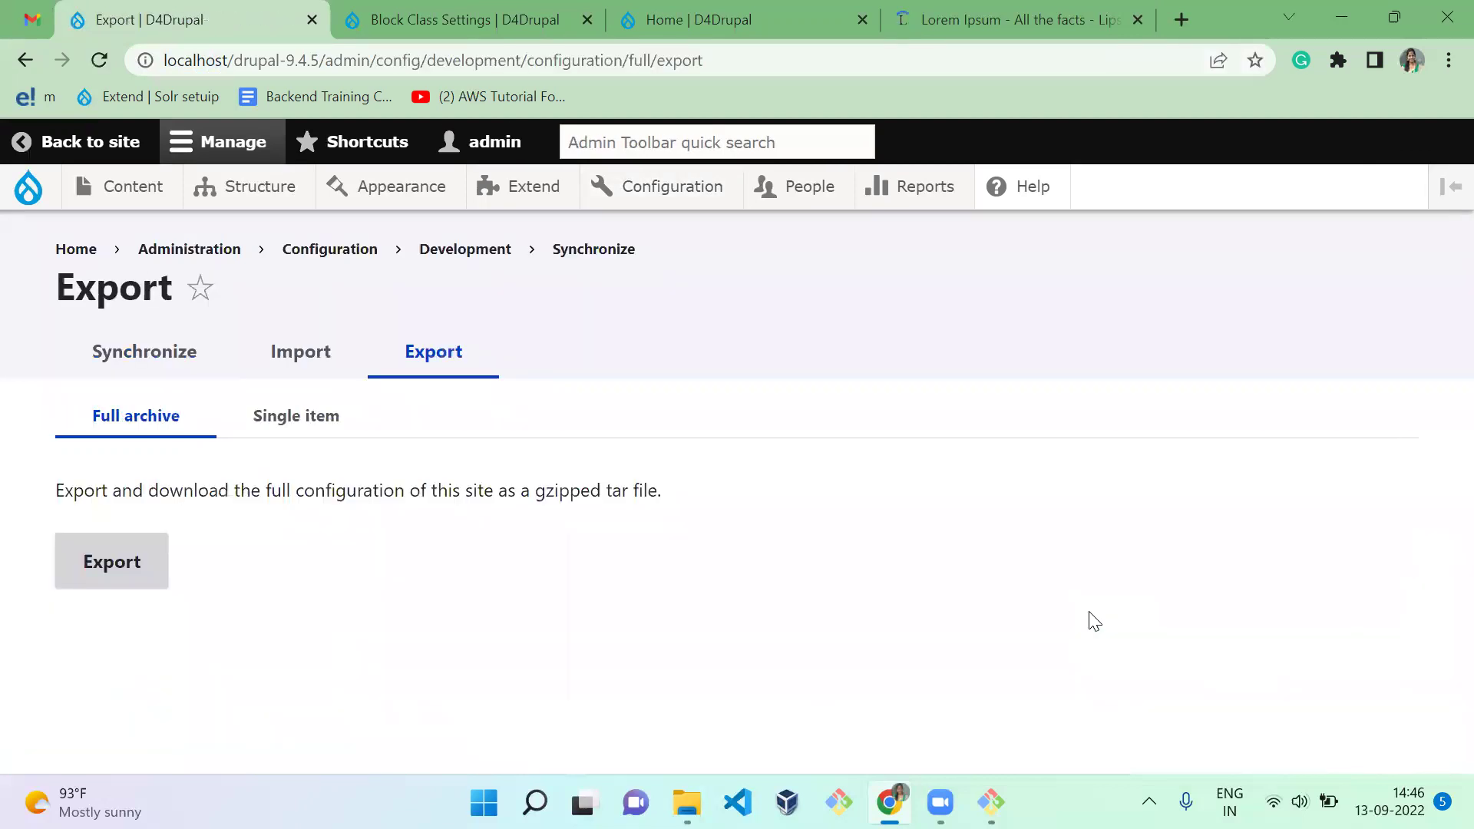
left_click(308, 422)
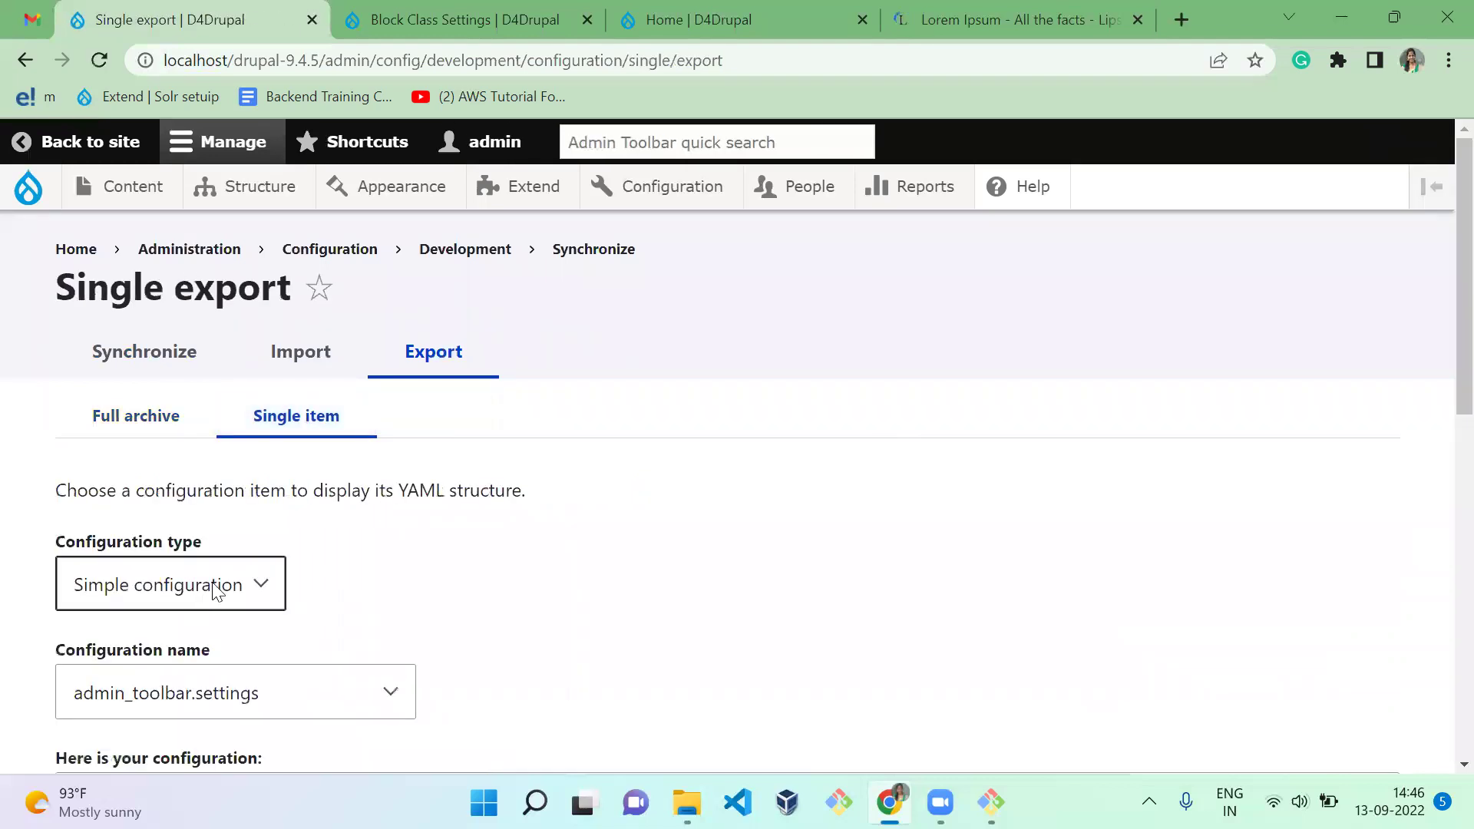
Step: Display the YAML of the core.extension item under the Simple configuration type
left_click(322, 697)
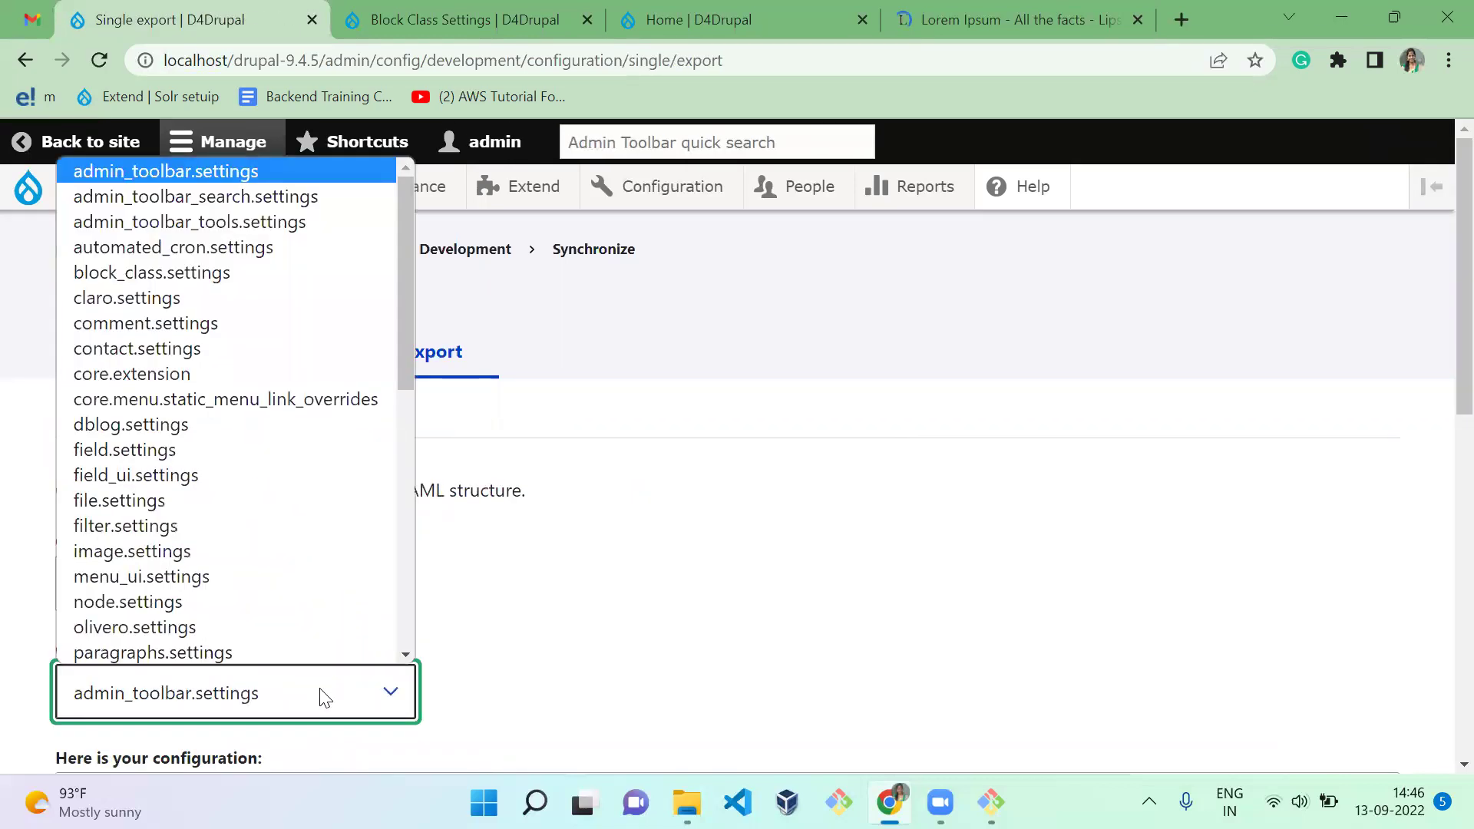
type("core.extension")
key("Return")
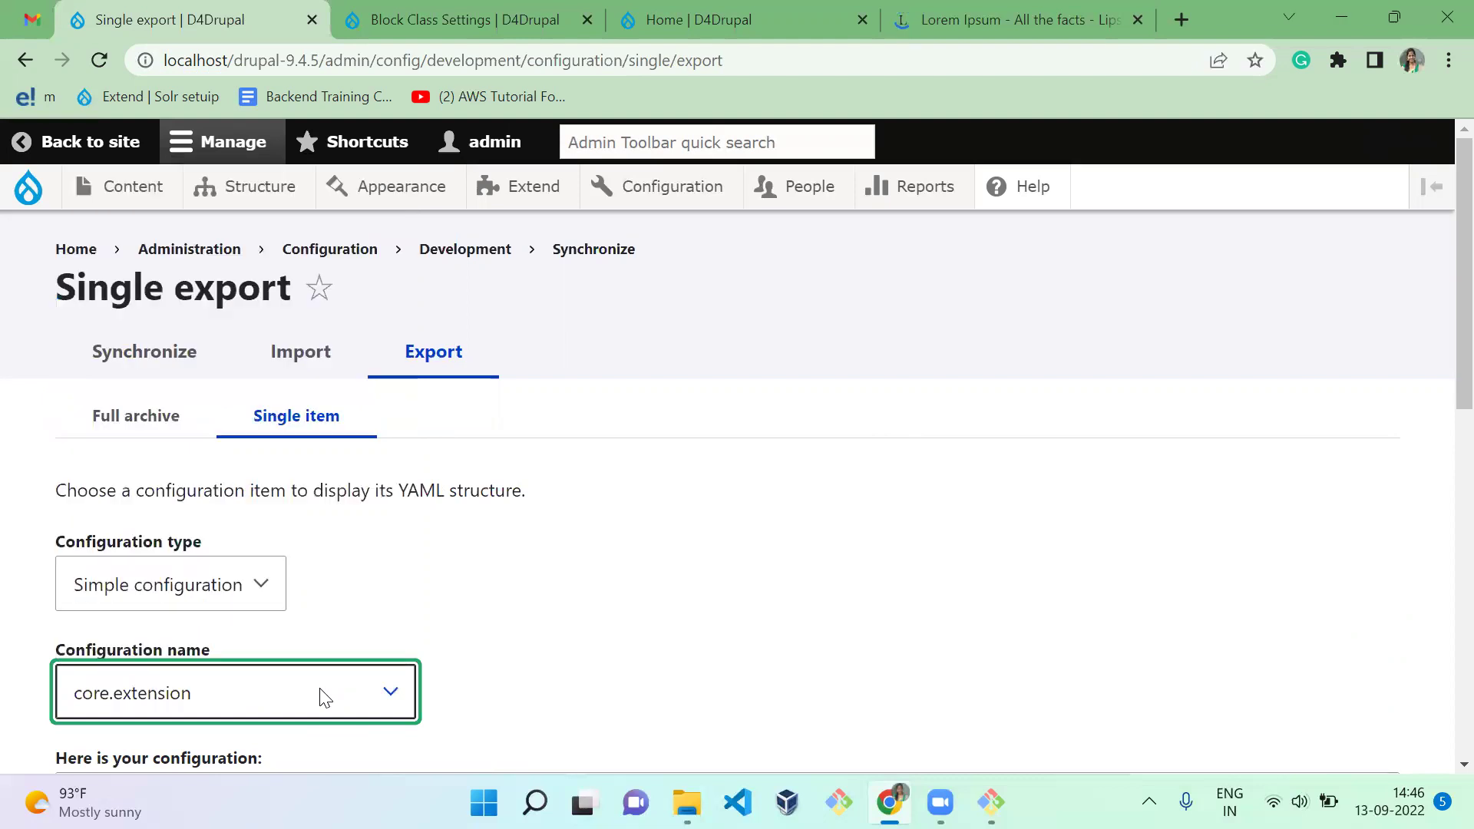
left_click(519, 616)
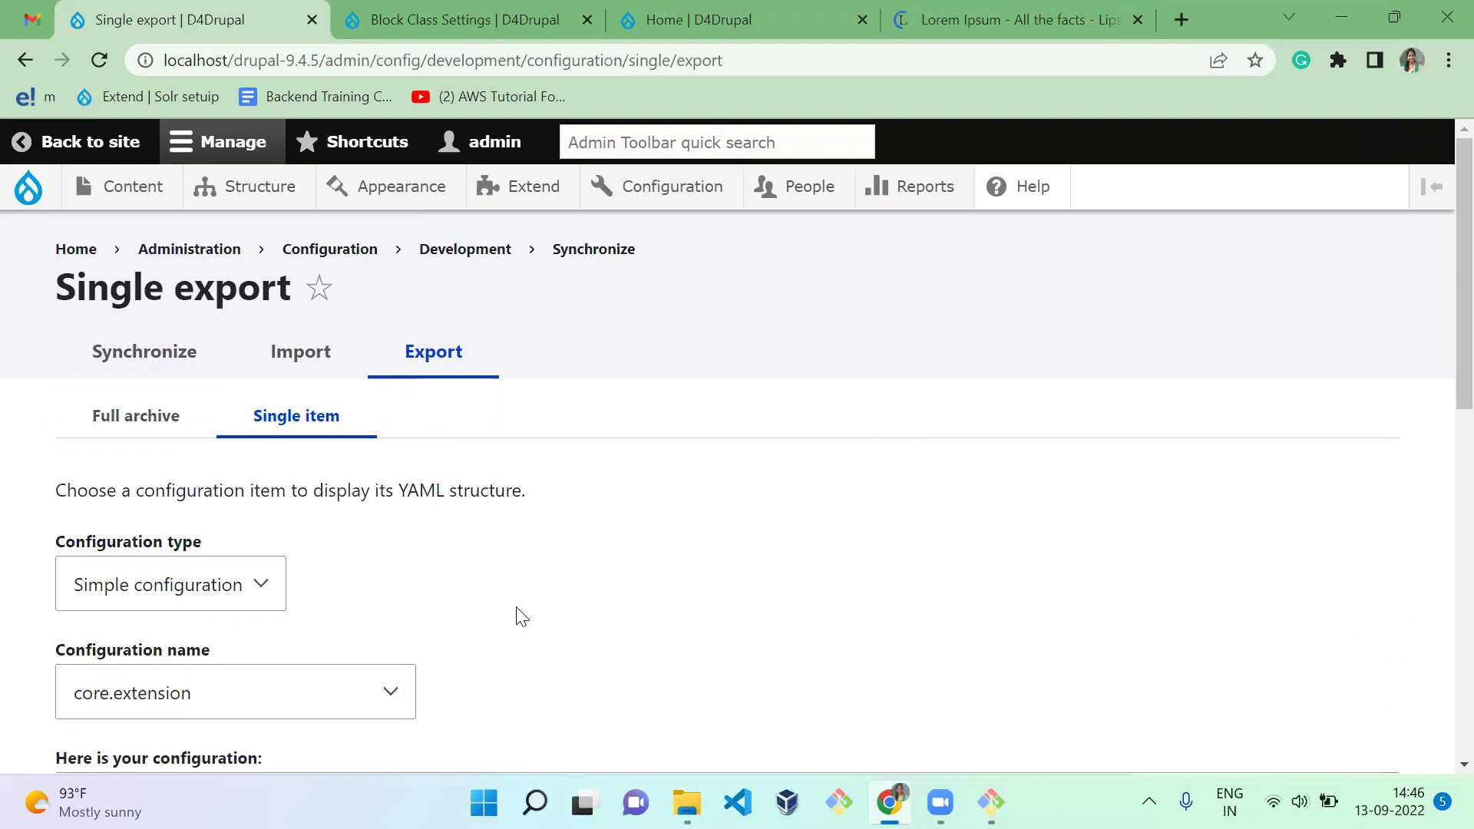
Step: Search the core.extension YAML for "block" and check the block_class entry in its module list
scroll(1442, 531, "down", 7)
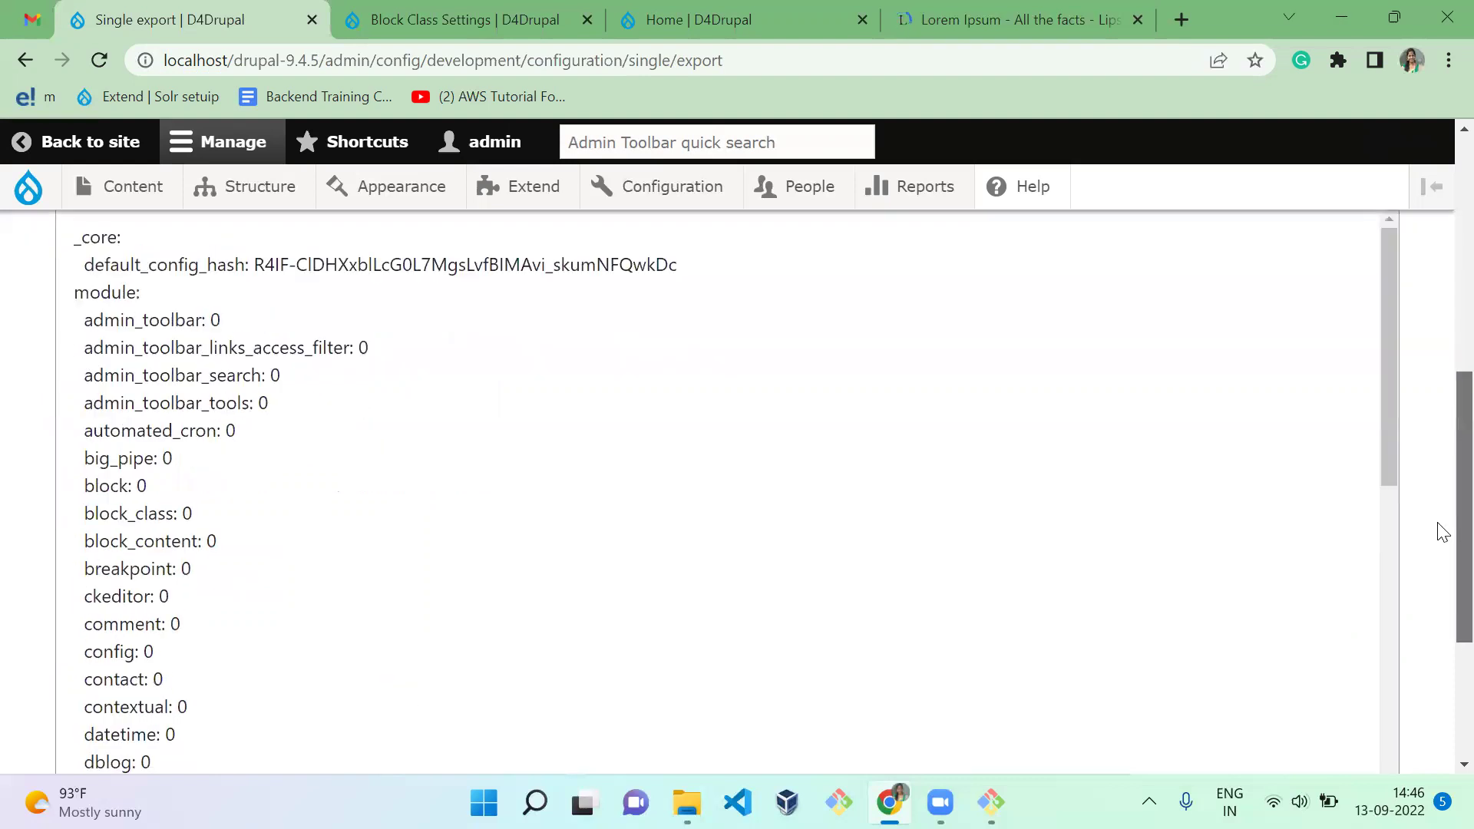
key("ctrl+f")
type("block")
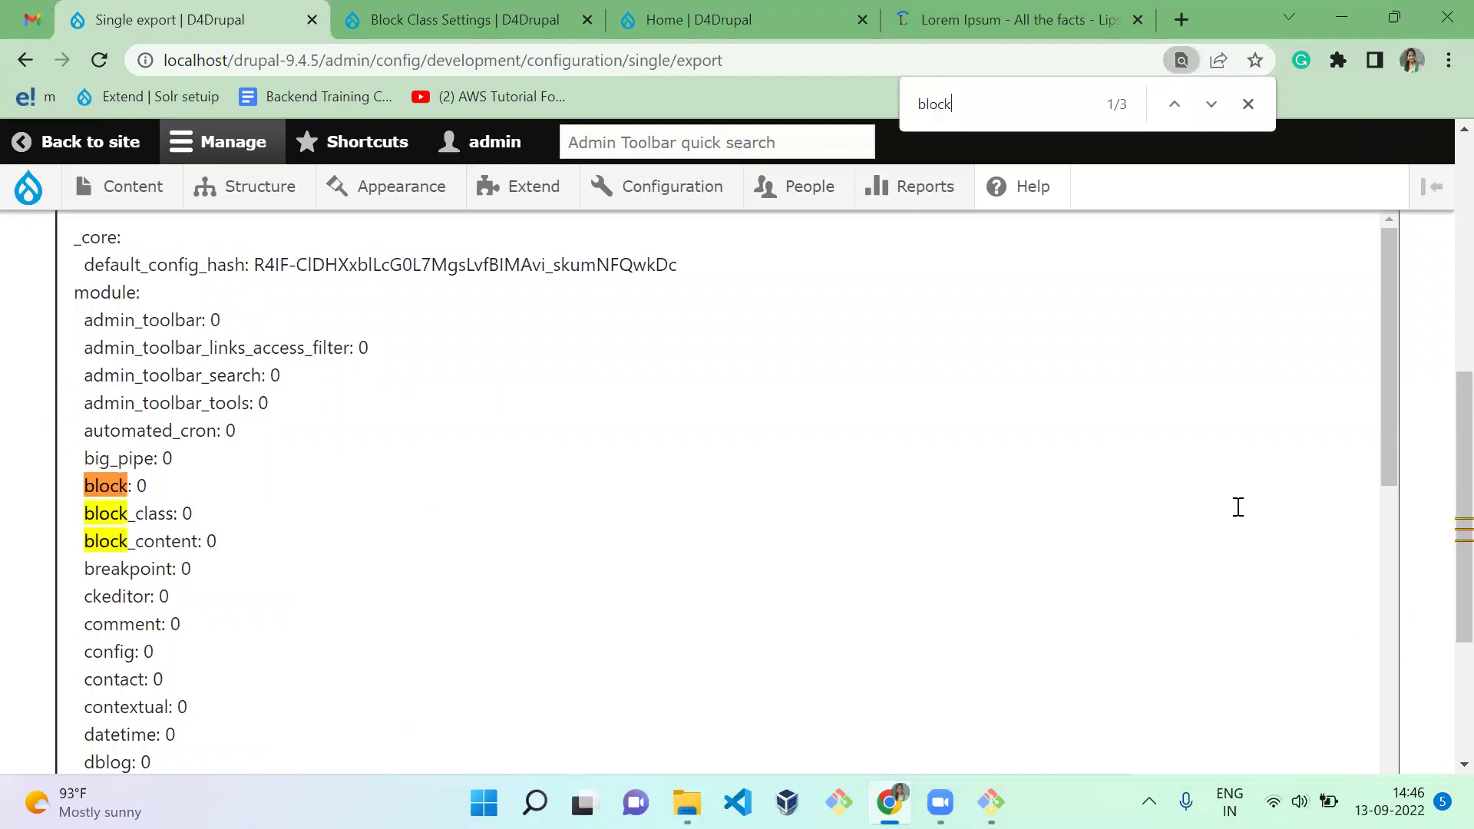
key("Escape")
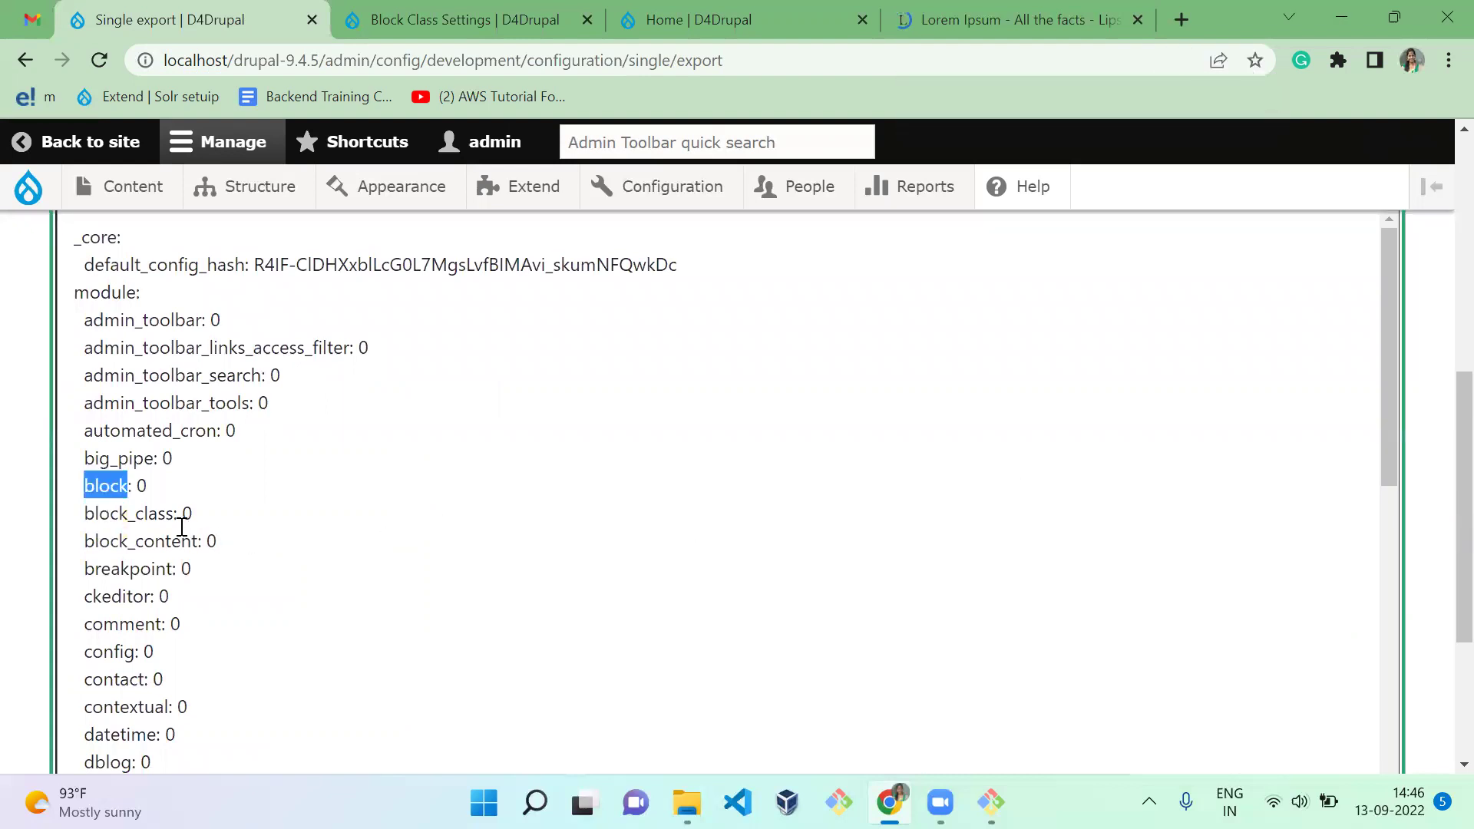
left_click_drag(154, 516, 371, 638)
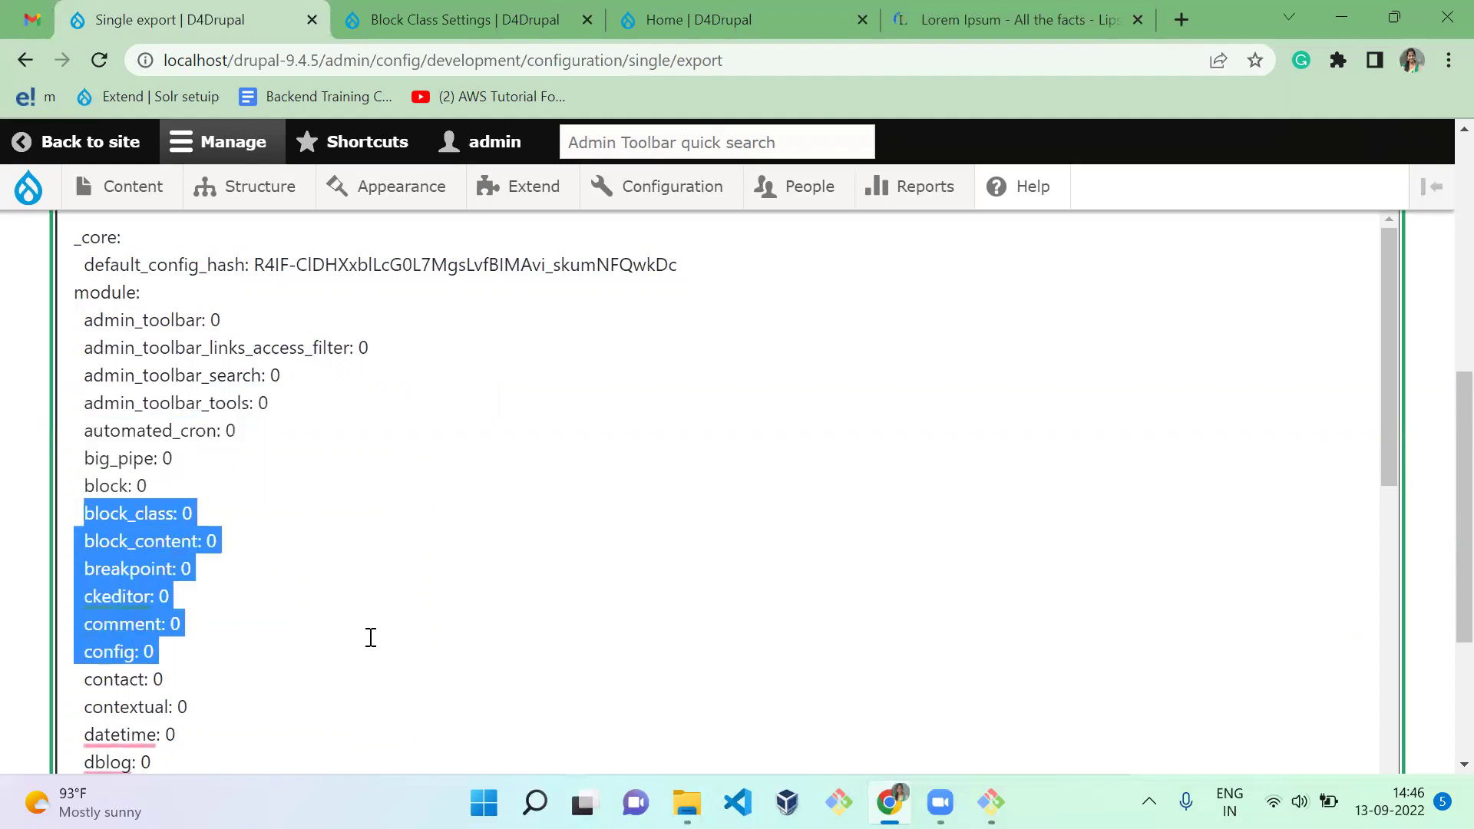
left_click(371, 638)
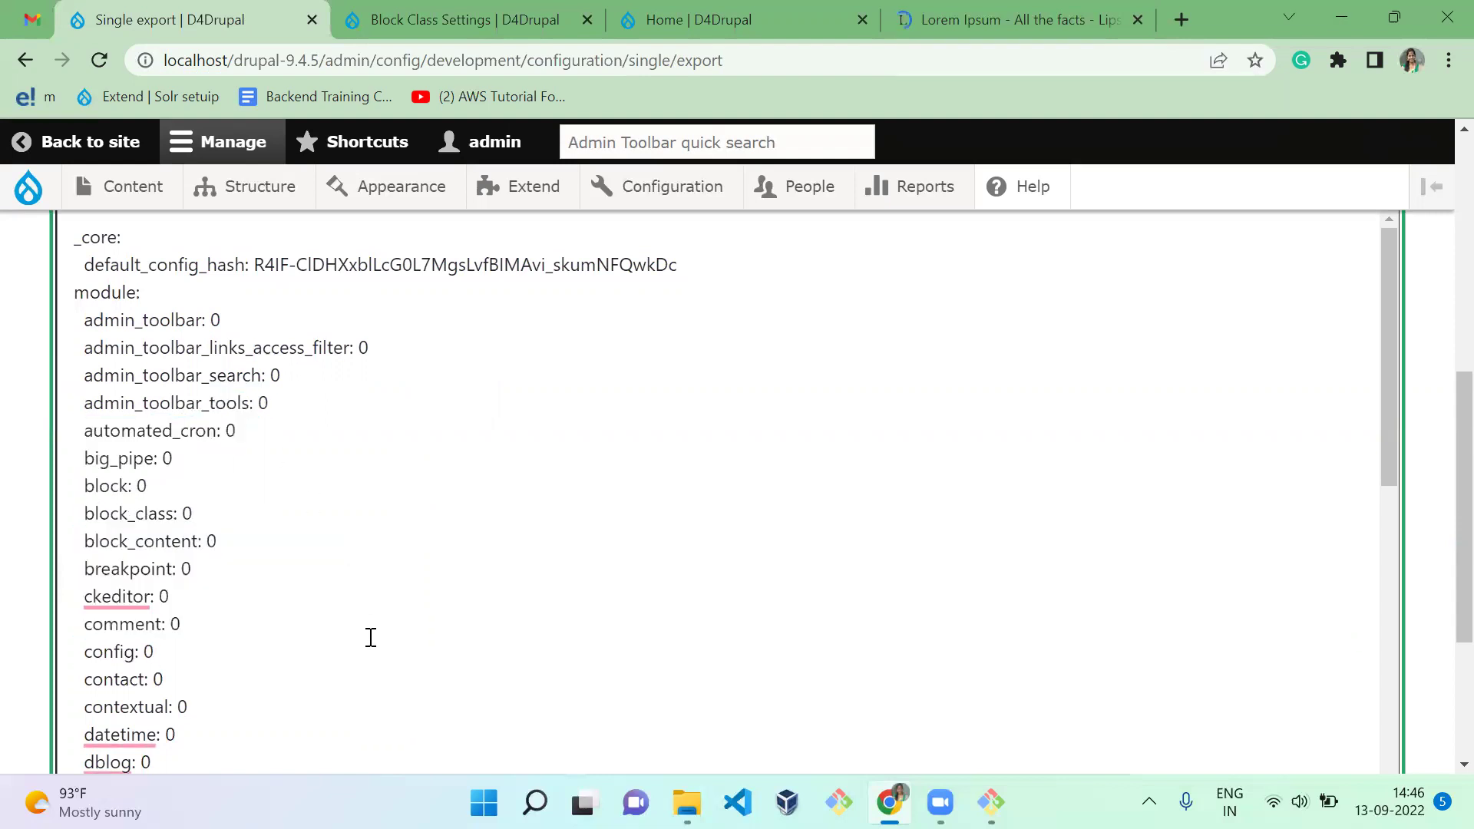
left_click_drag(1385, 337, 1434, 279)
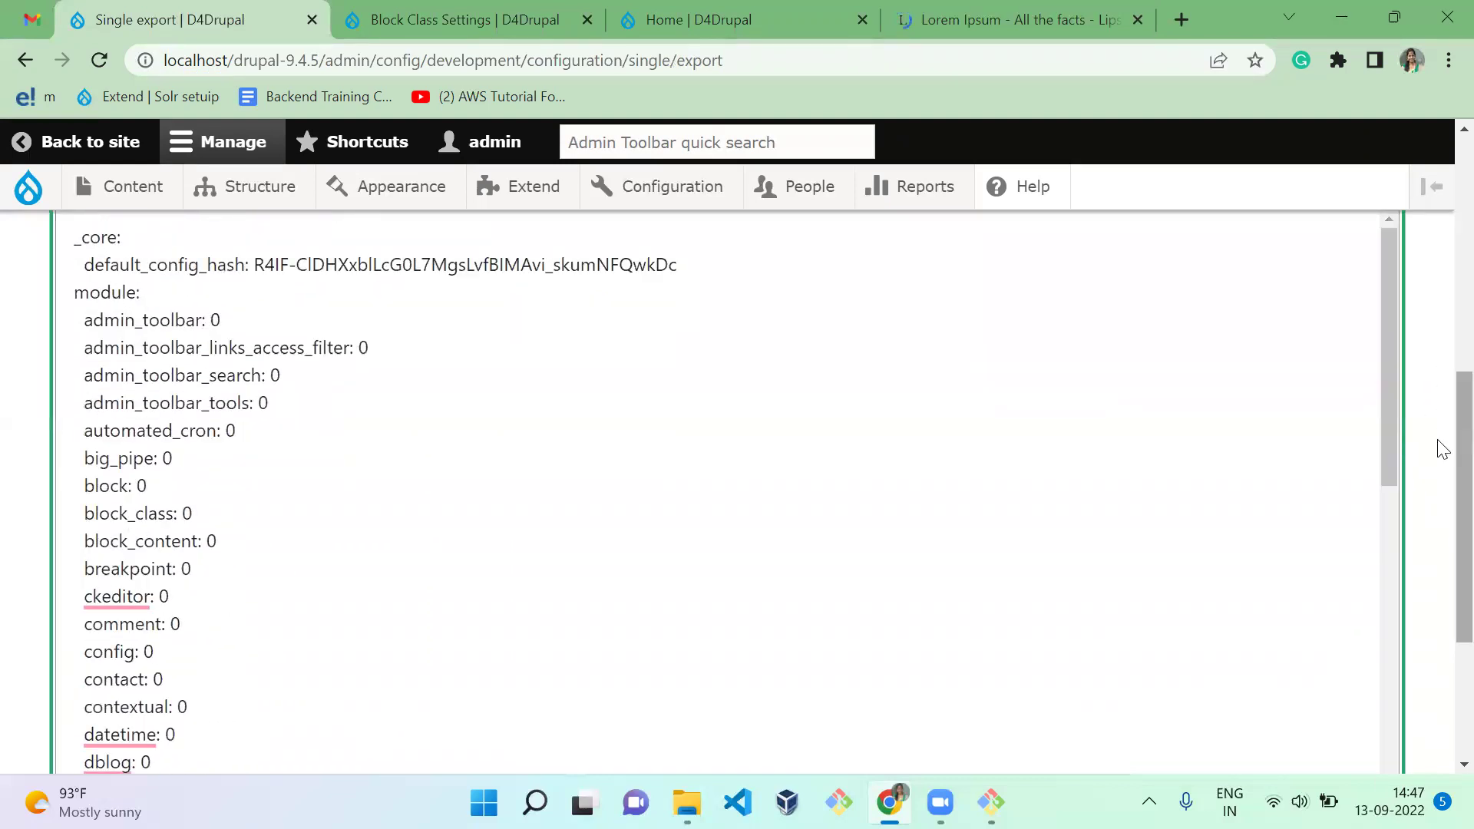
Step: Choose block_class.settings as the simple configuration item to export
scroll(1442, 450, "up", 6)
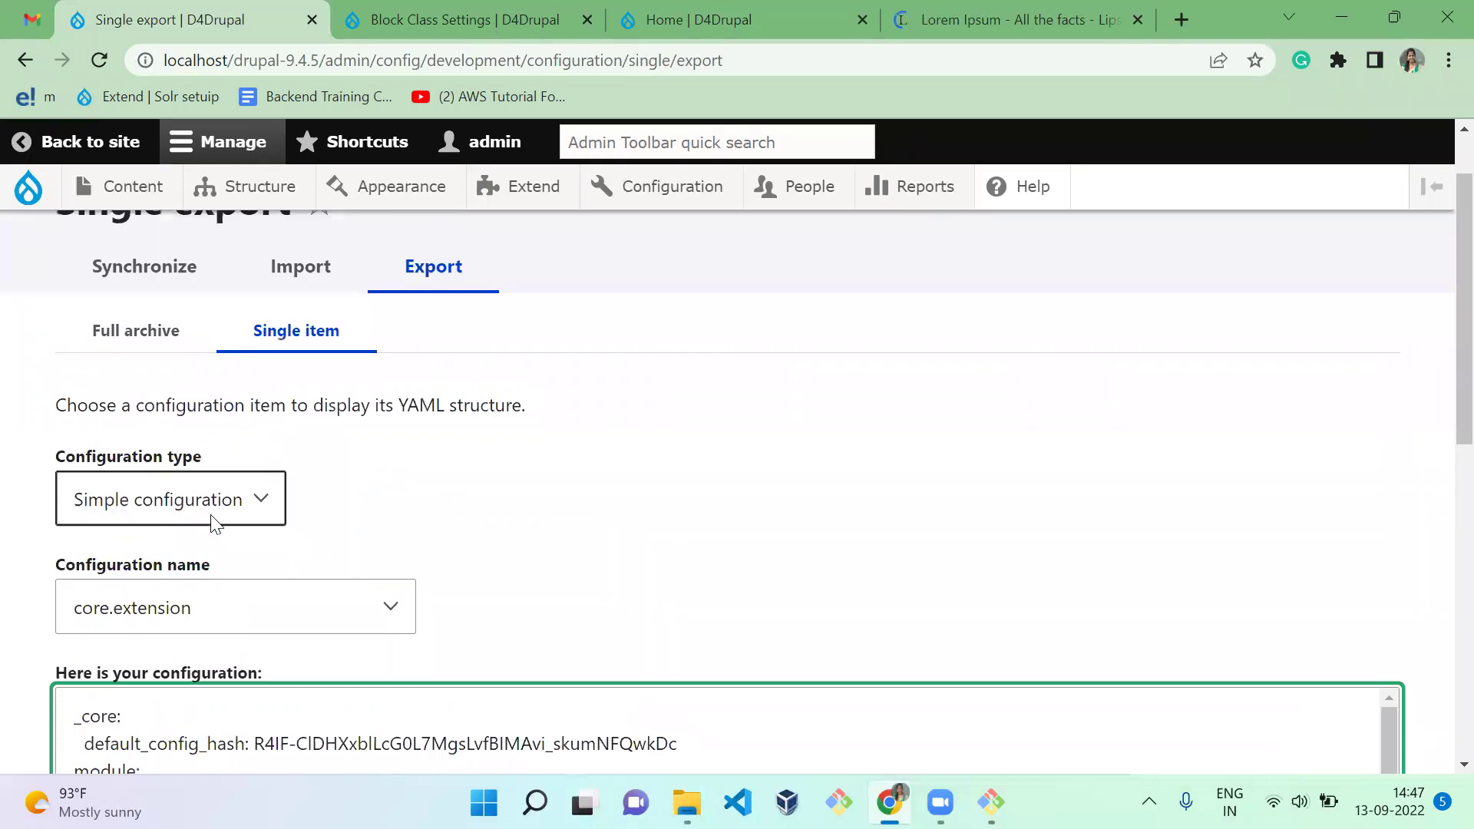
left_click(212, 524)
left_click_drag(468, 520, 326, 579)
left_click(320, 597)
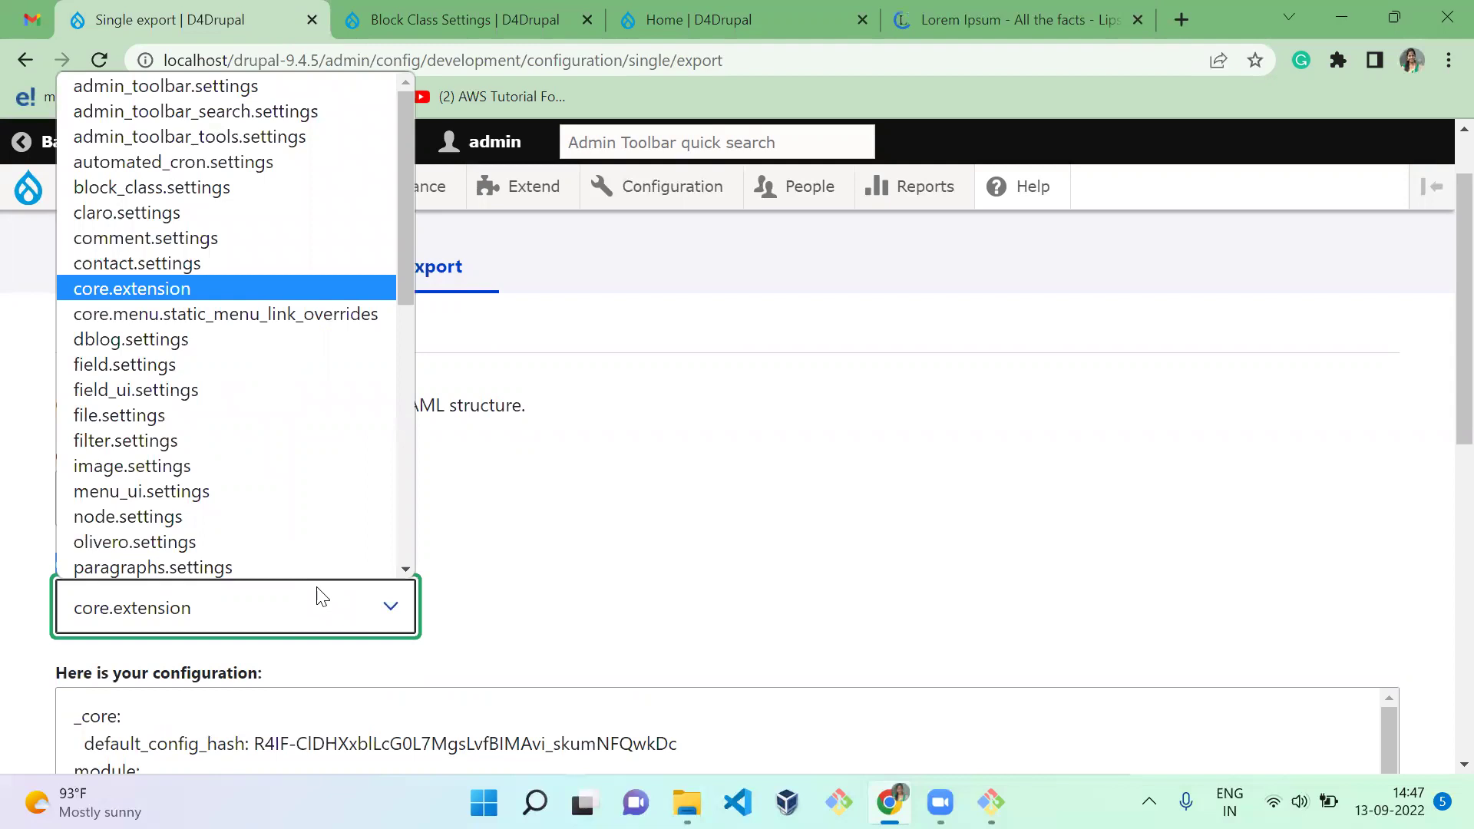
left_click(129, 190)
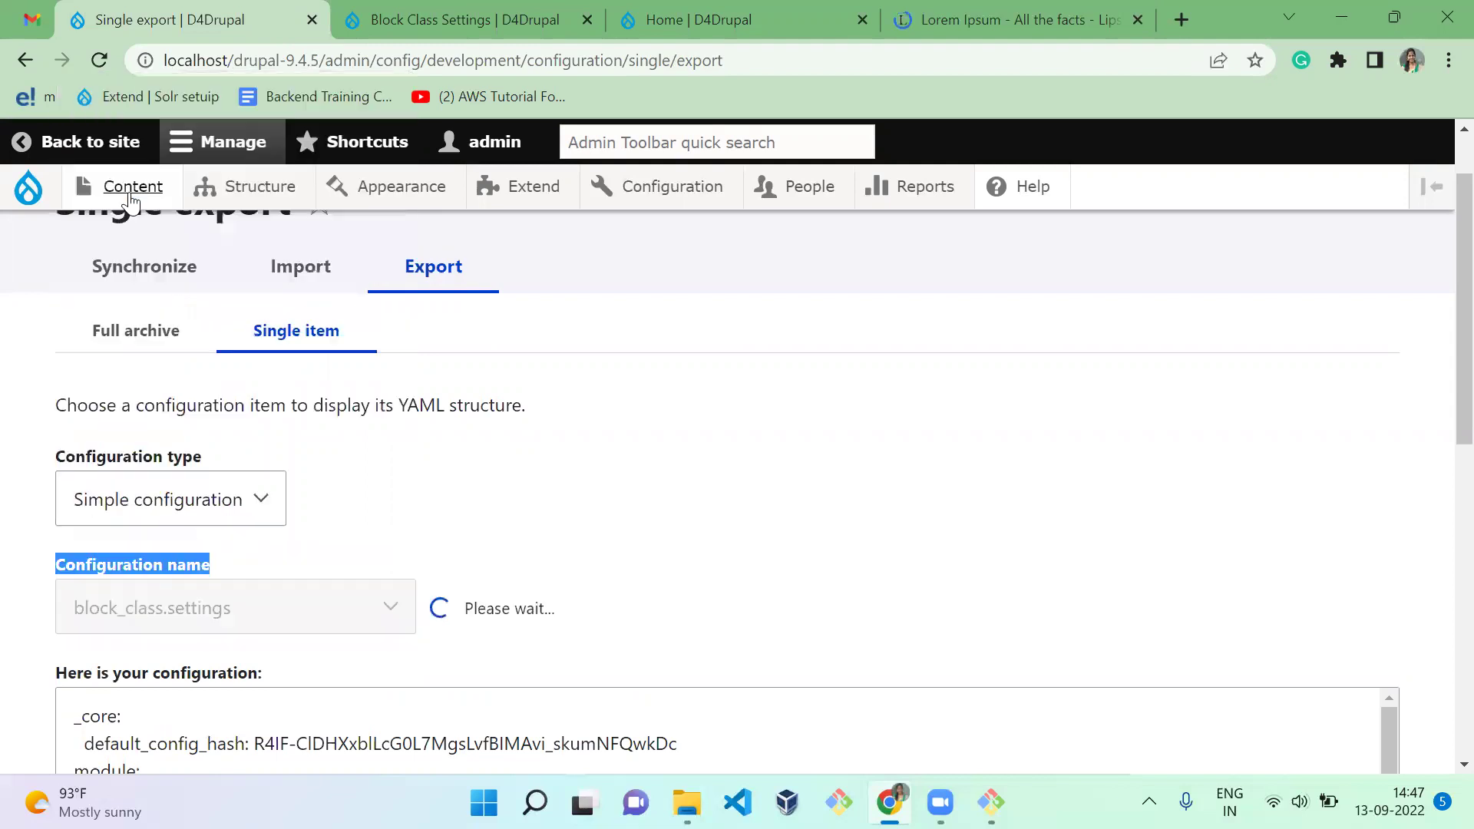
left_click(560, 443)
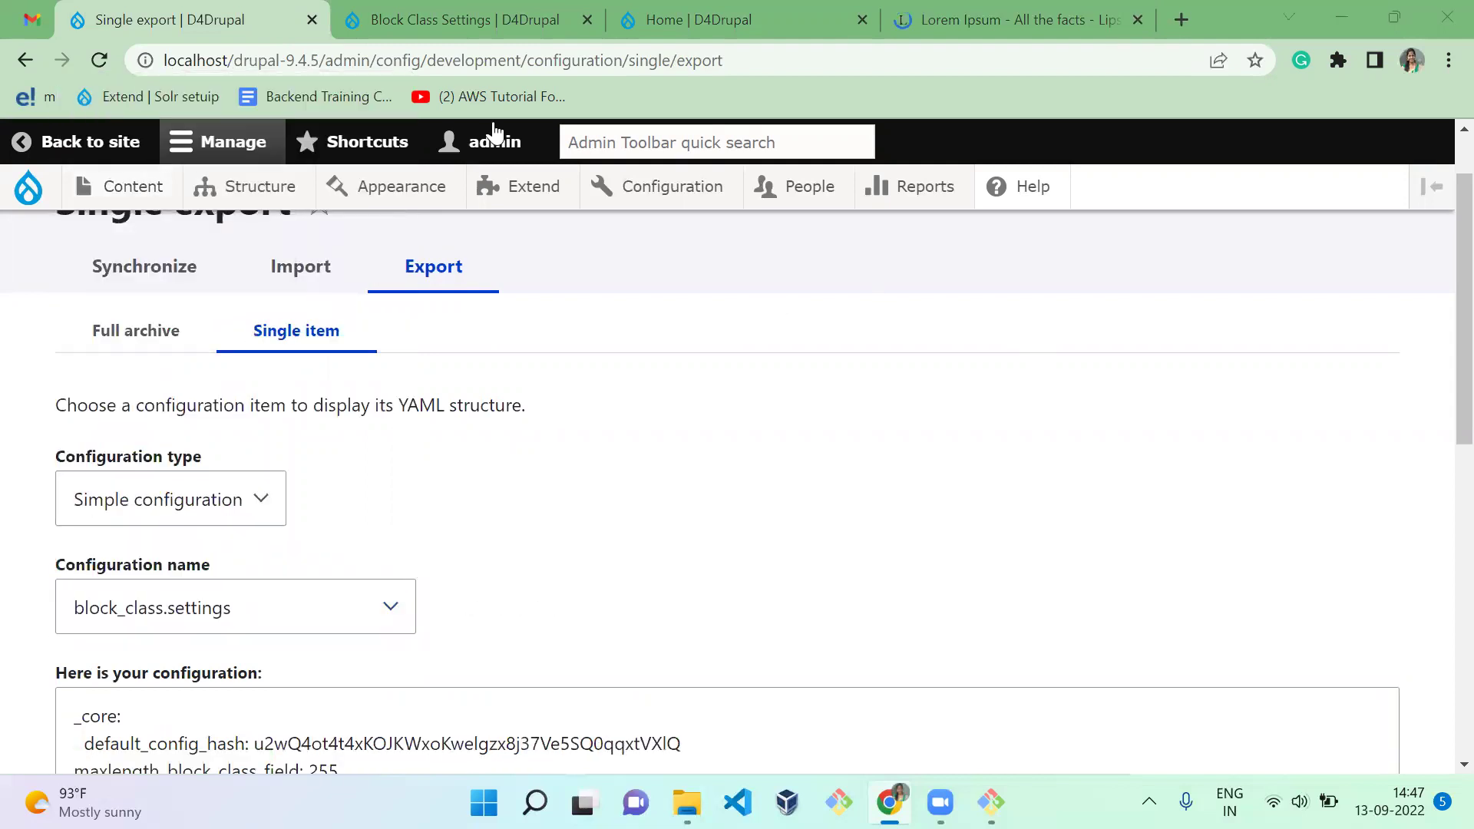
Step: Read through the Block Class settings YAML, including the stored classes, ID and attributes, and check the export's file name
left_click(476, 20)
left_click(174, 20)
scroll(1462, 323, "down", 7)
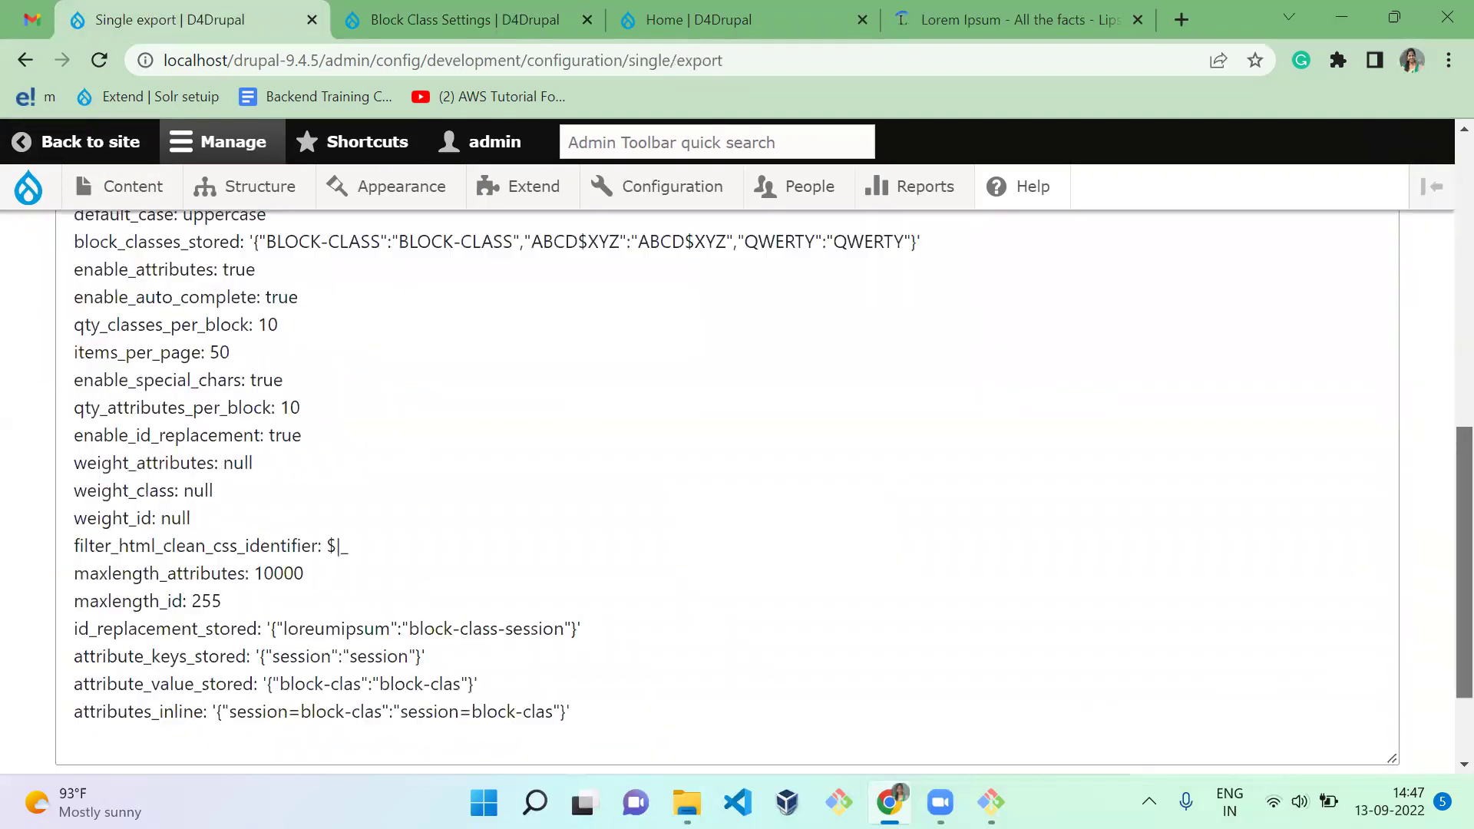
scroll(1029, 728, "down", 2)
left_click_drag(267, 645, 151, 644)
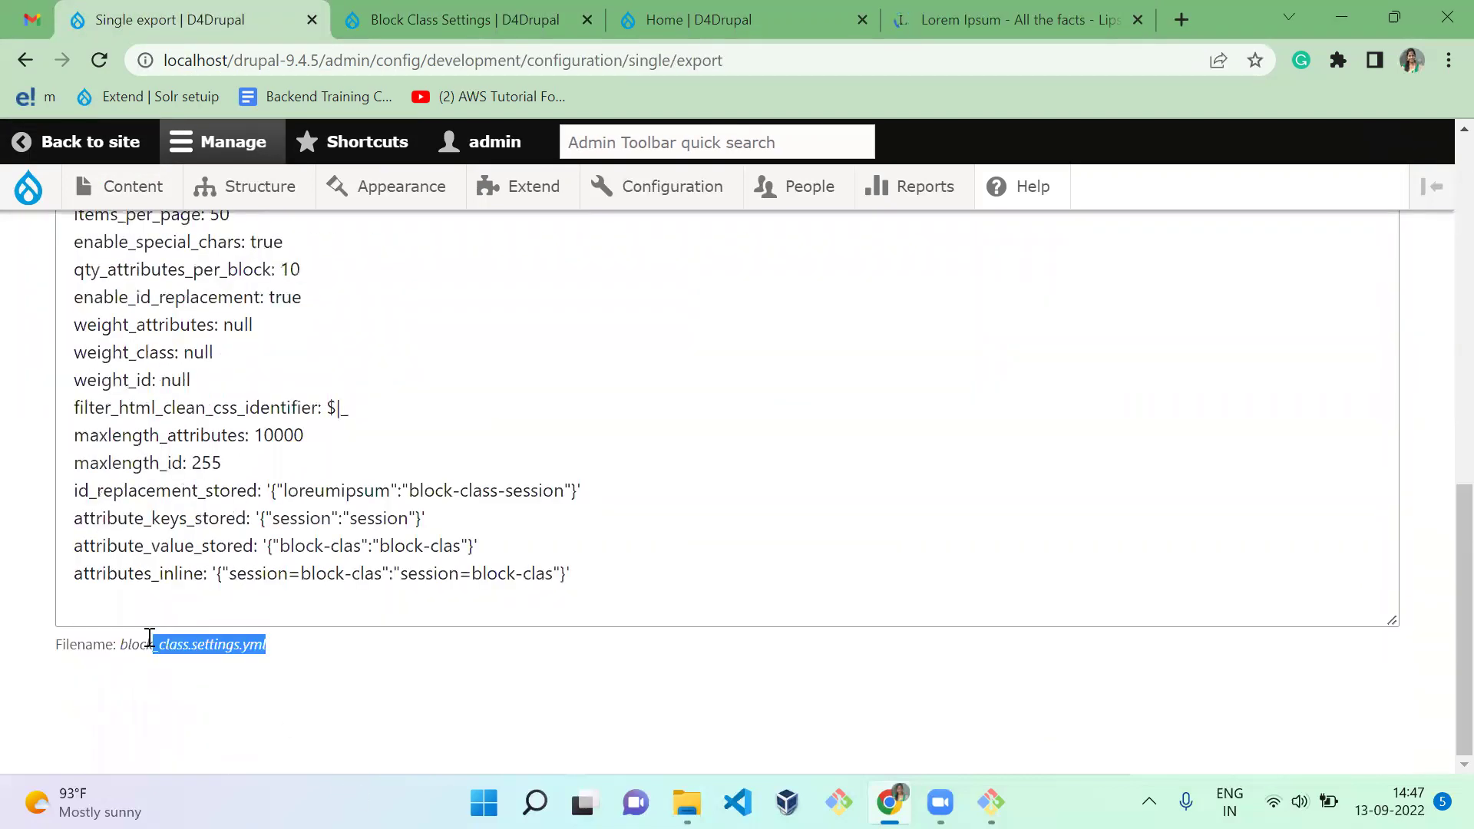
left_click(376, 476)
key("Up")
key("Up")
key("Up")
key("Up")
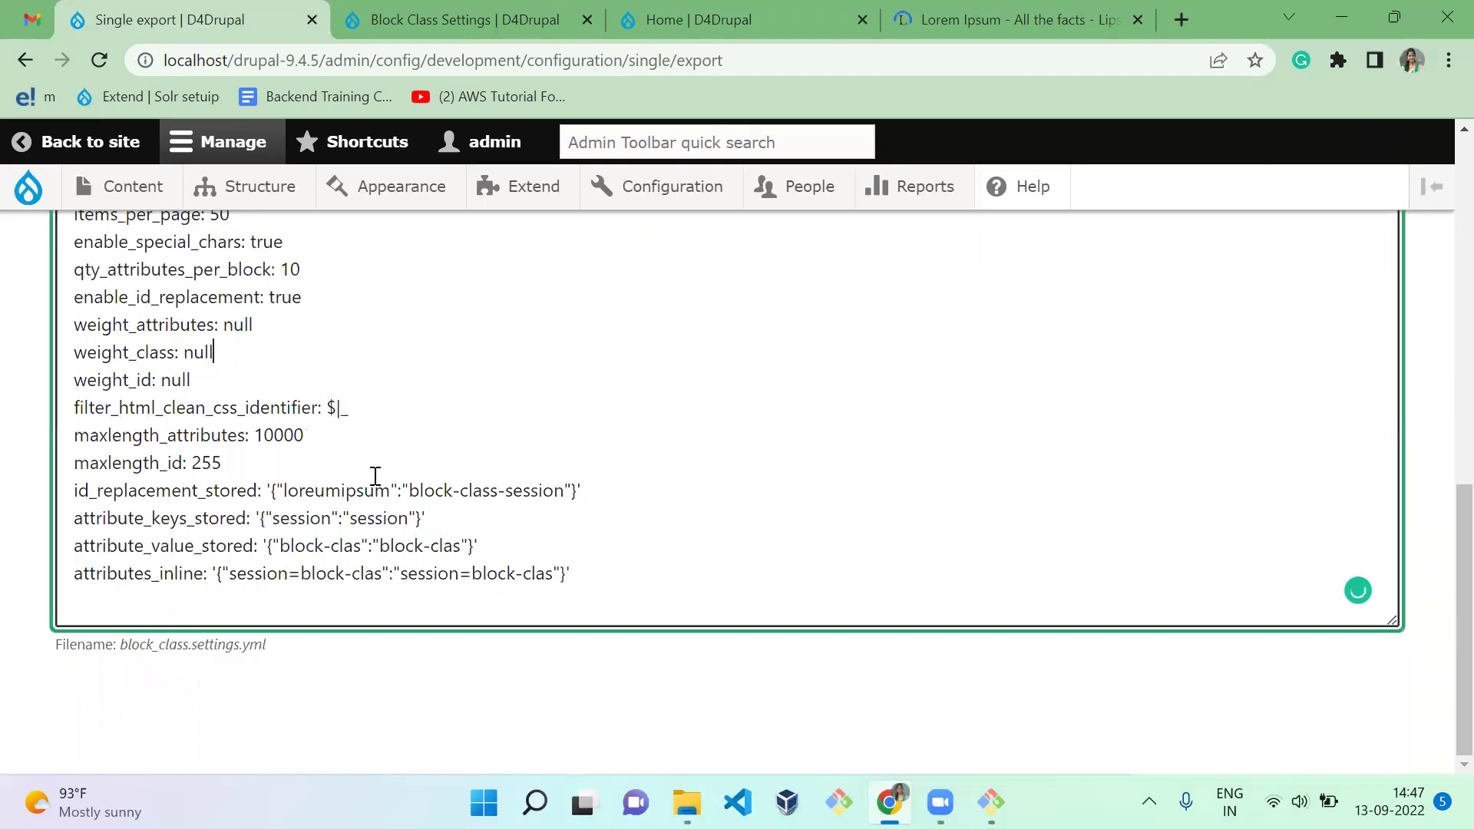
key("ctrl+Home")
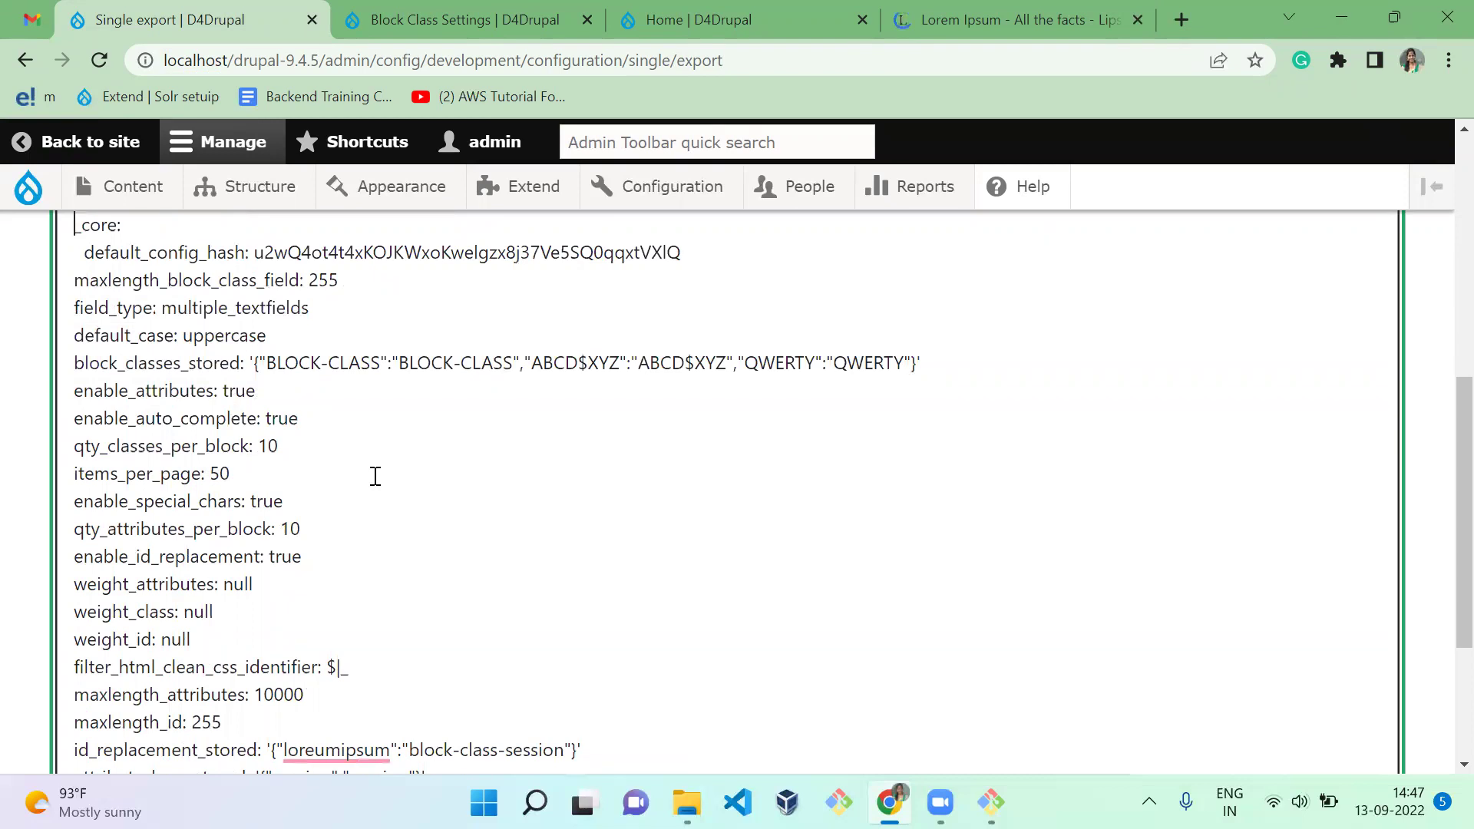
scroll(1442, 384, "up", 3)
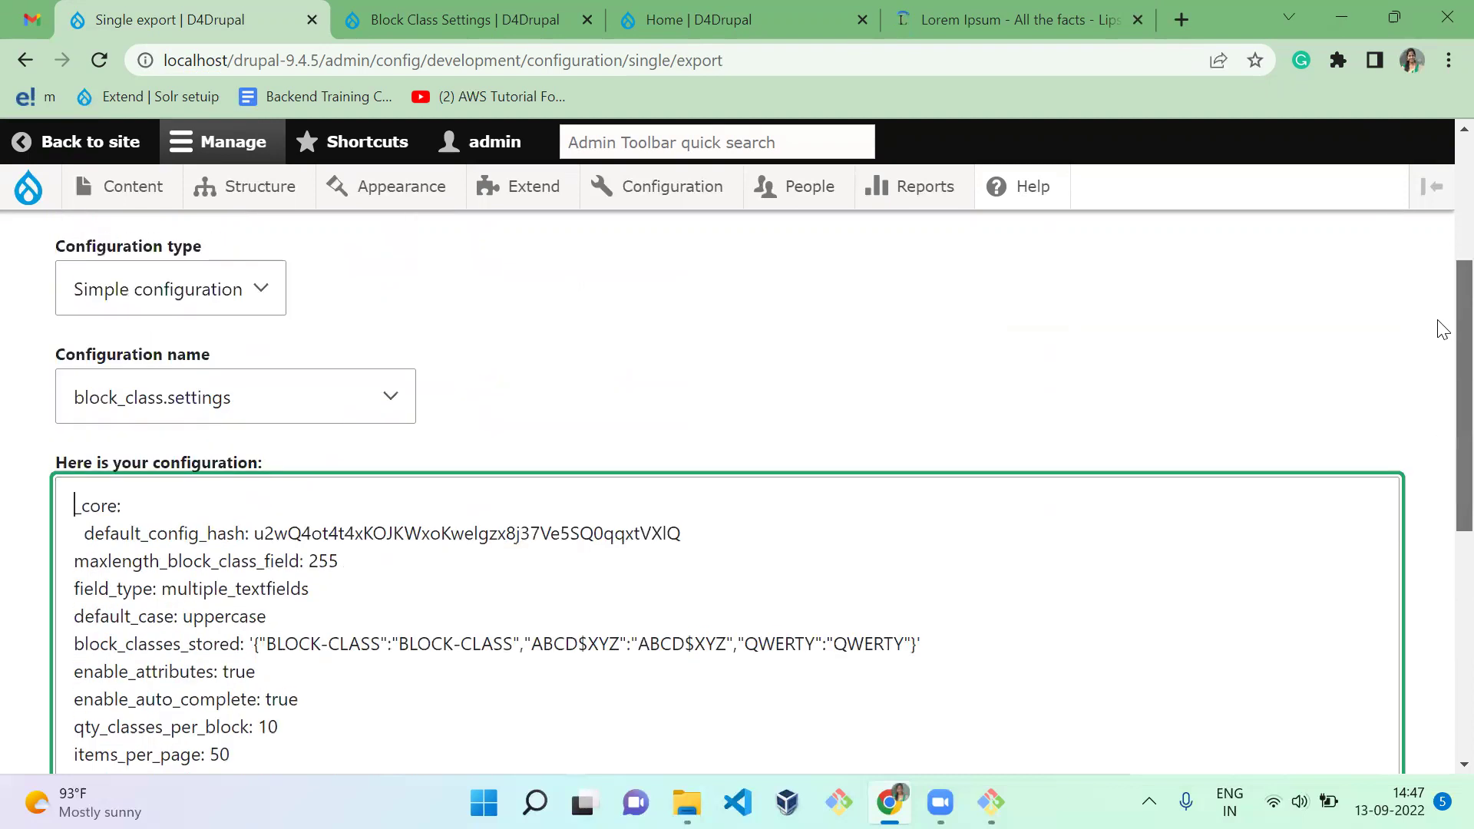
left_click(816, 322)
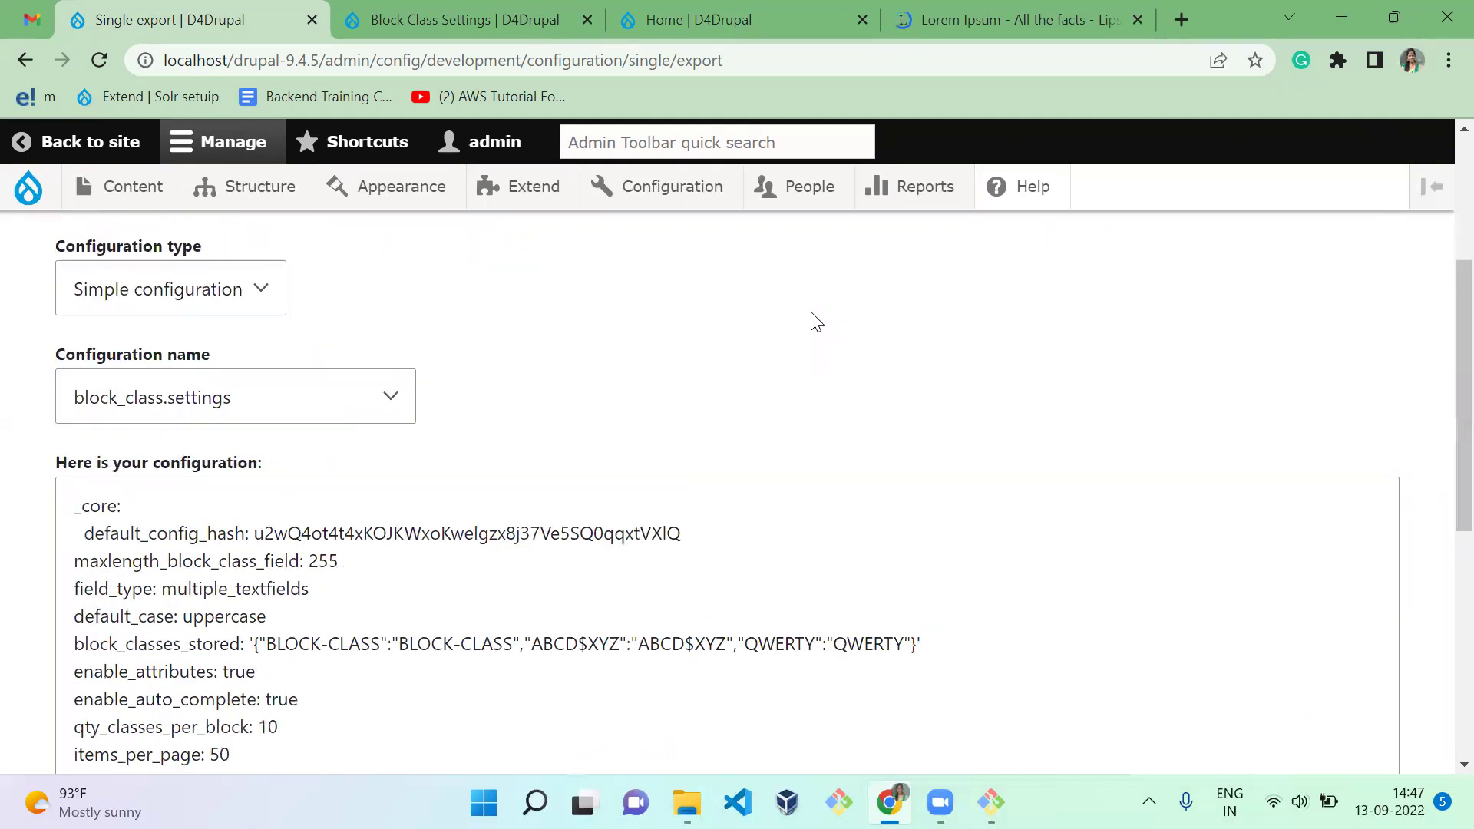